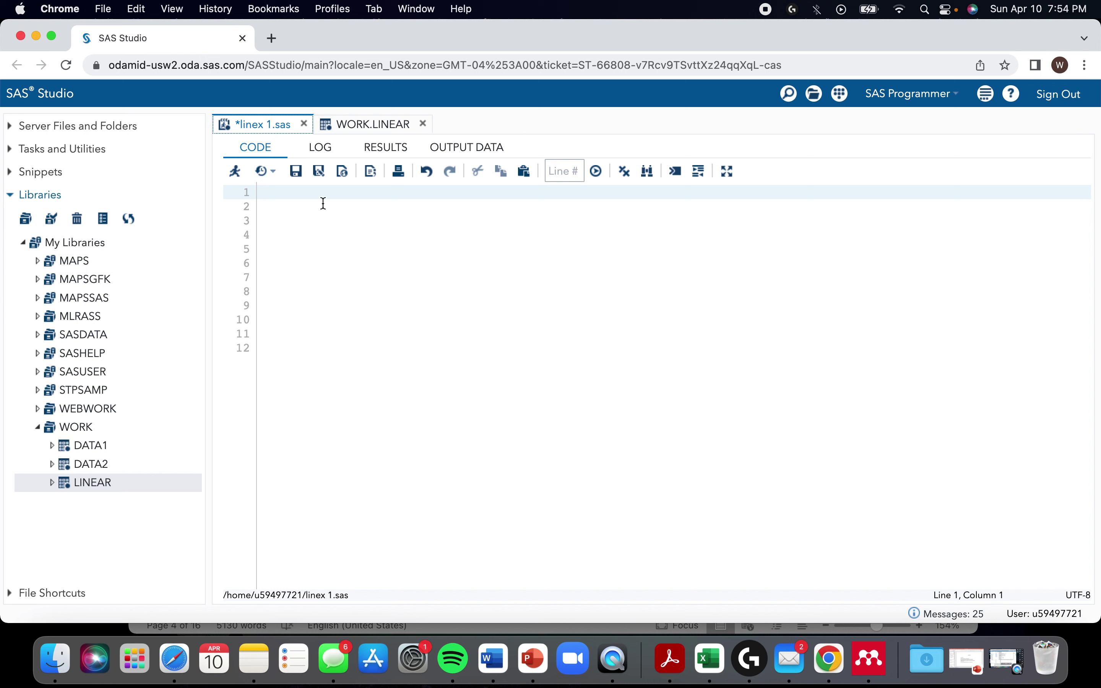
Step: Browse the WORK.LINEAR dataset's columns and page forward to rows 1201-1300
left_click(369, 123)
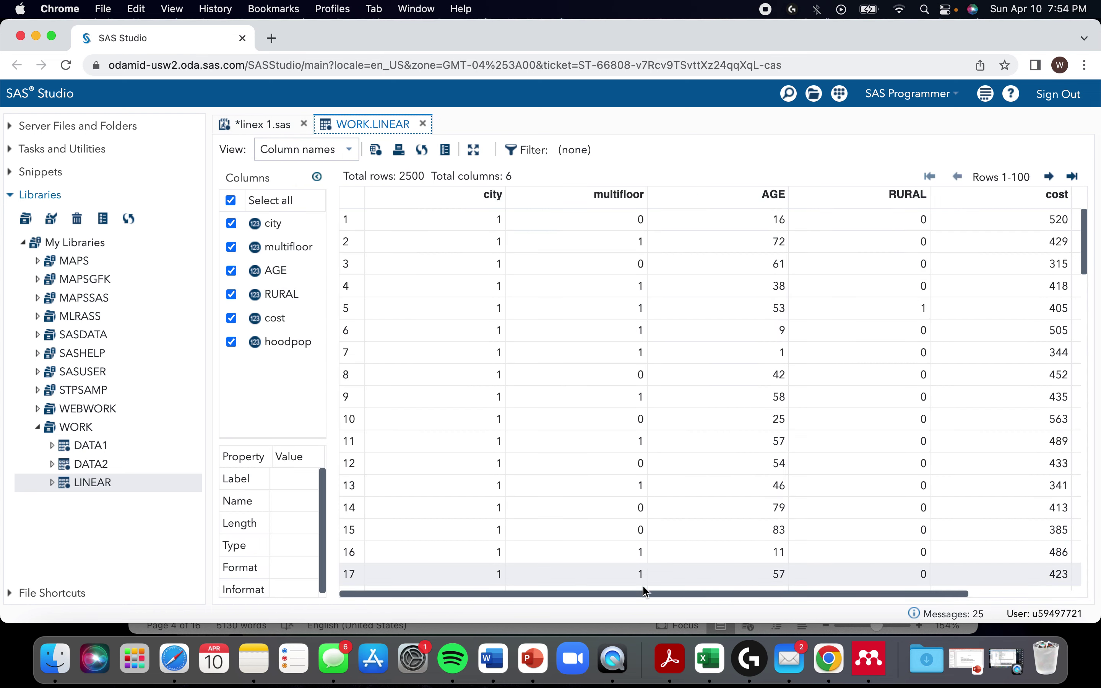
scroll(633, 591, "right", 2)
left_click_drag(634, 592, 847, 559)
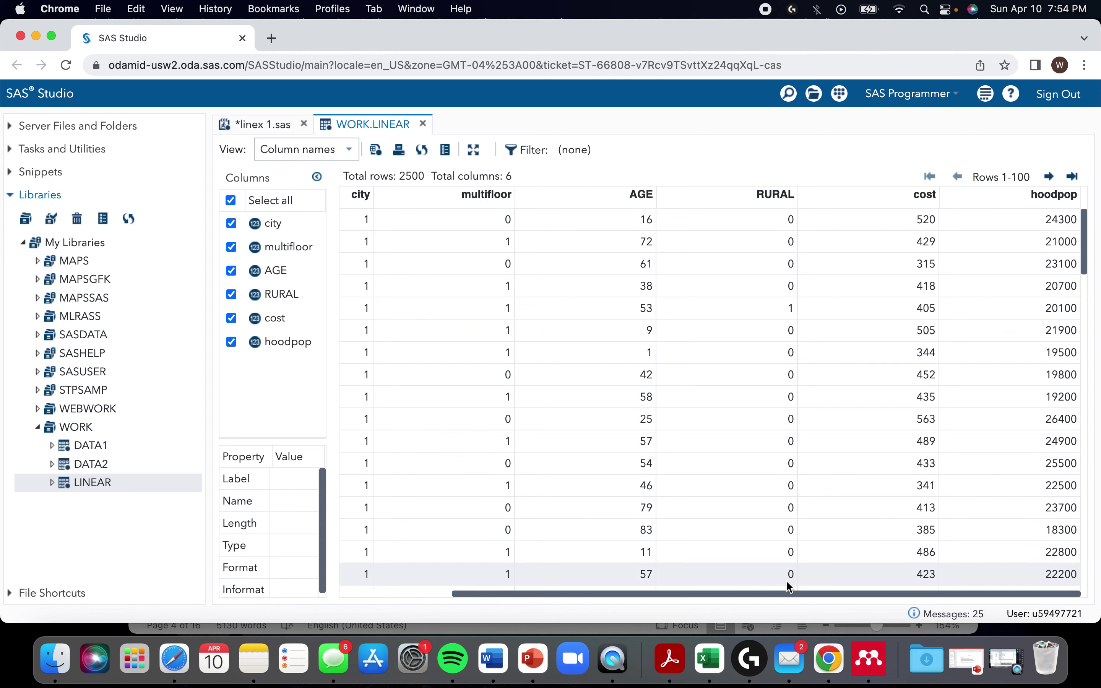
left_click_drag(783, 591, 507, 590)
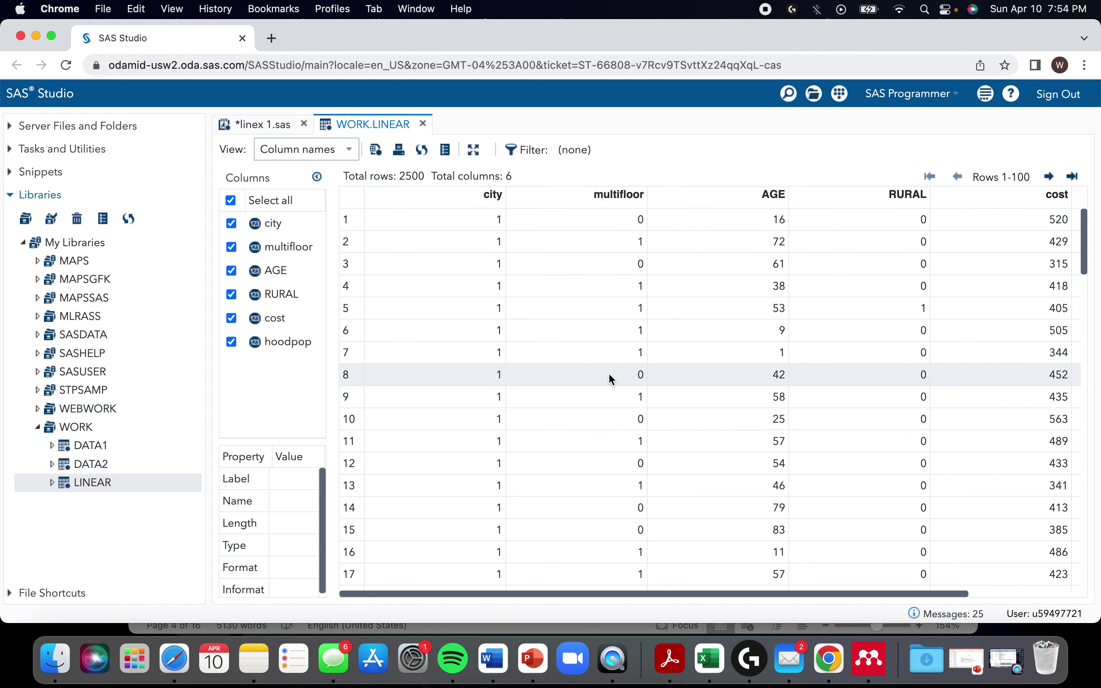
scroll(400, 301, "down", 2)
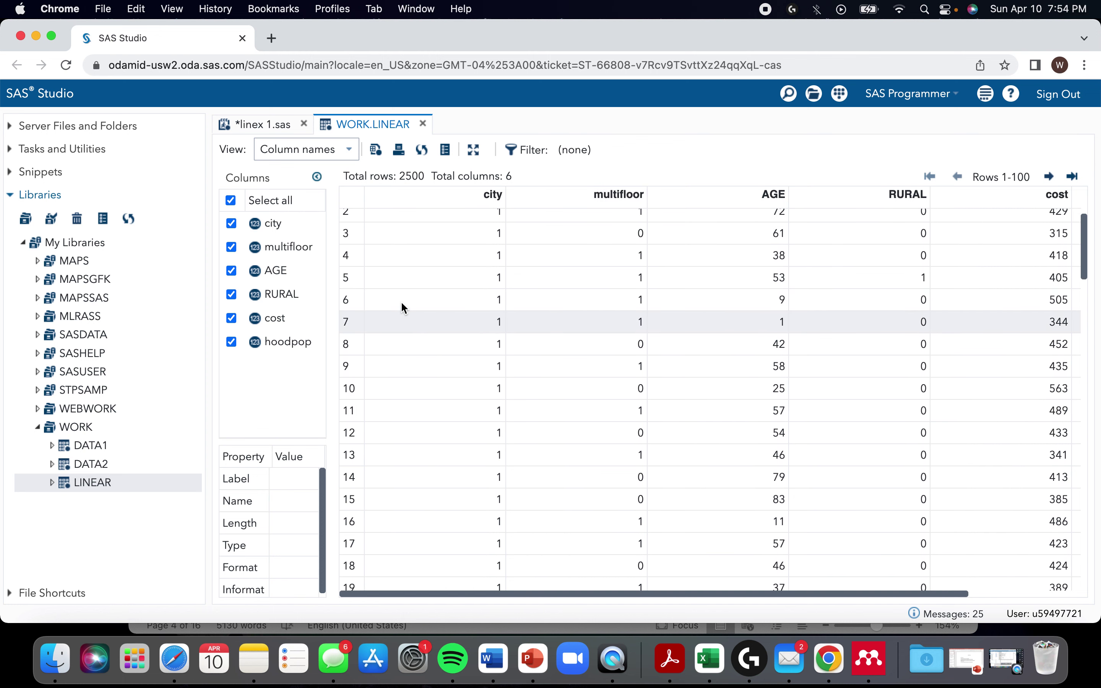
scroll(409, 282, "up", 2)
left_click(1049, 176)
left_click(1048, 176)
left_click(1048, 176)
left_click(1051, 176)
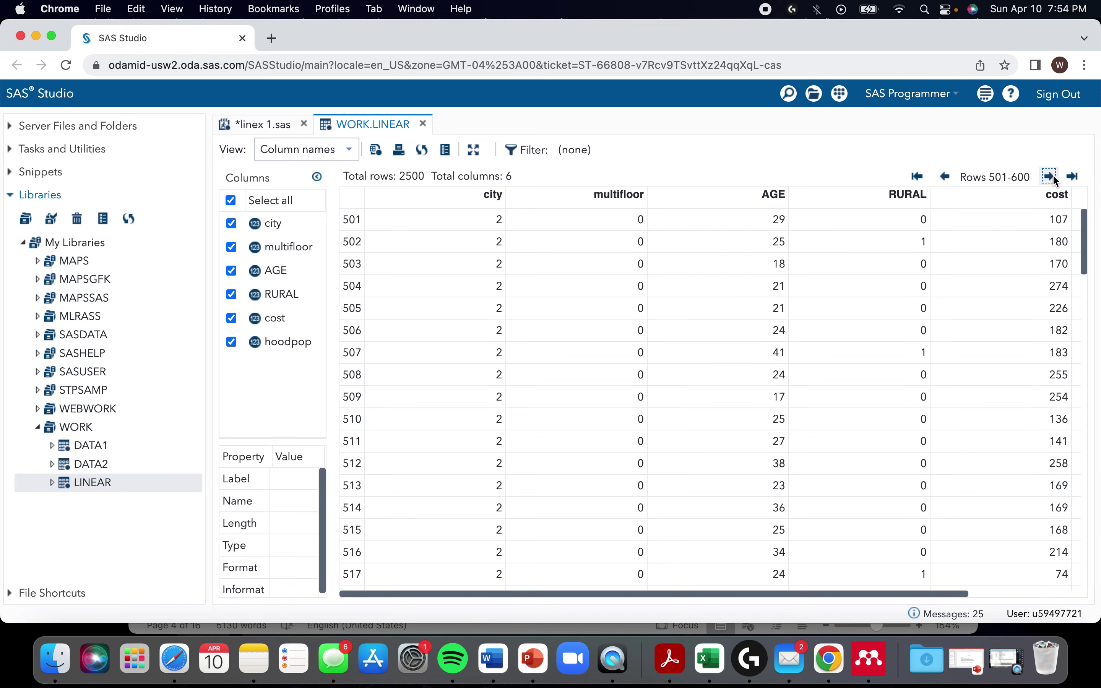
left_click(1050, 177)
left_click(1051, 177)
left_click(1051, 177)
left_click(1051, 177)
left_click(1051, 177)
left_click(1051, 177)
left_click(1051, 177)
left_click(1051, 177)
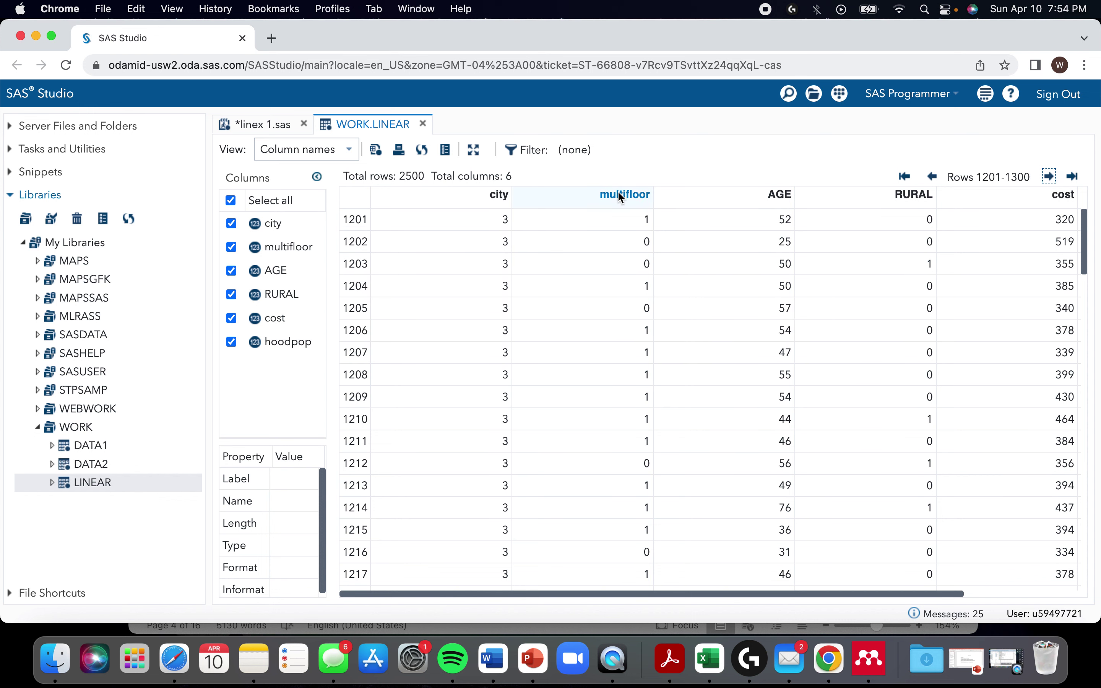
scroll(626, 311, "down", 1)
scroll(624, 311, "up", 1)
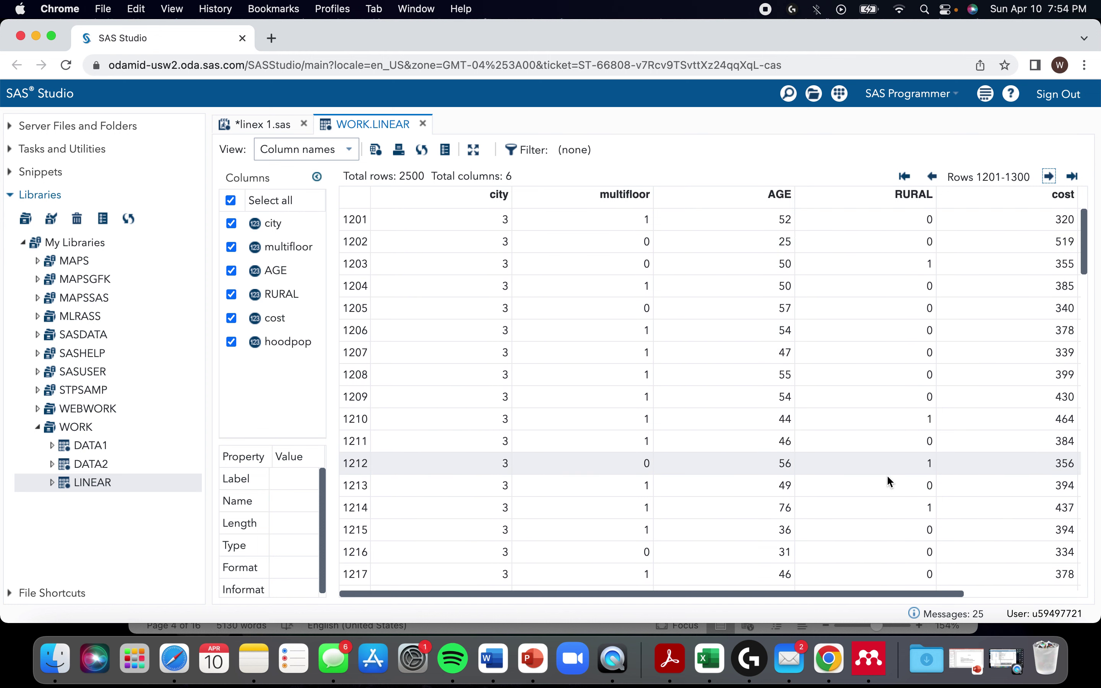
scroll(822, 592, "right", 1)
left_click_drag(821, 590, 1015, 587)
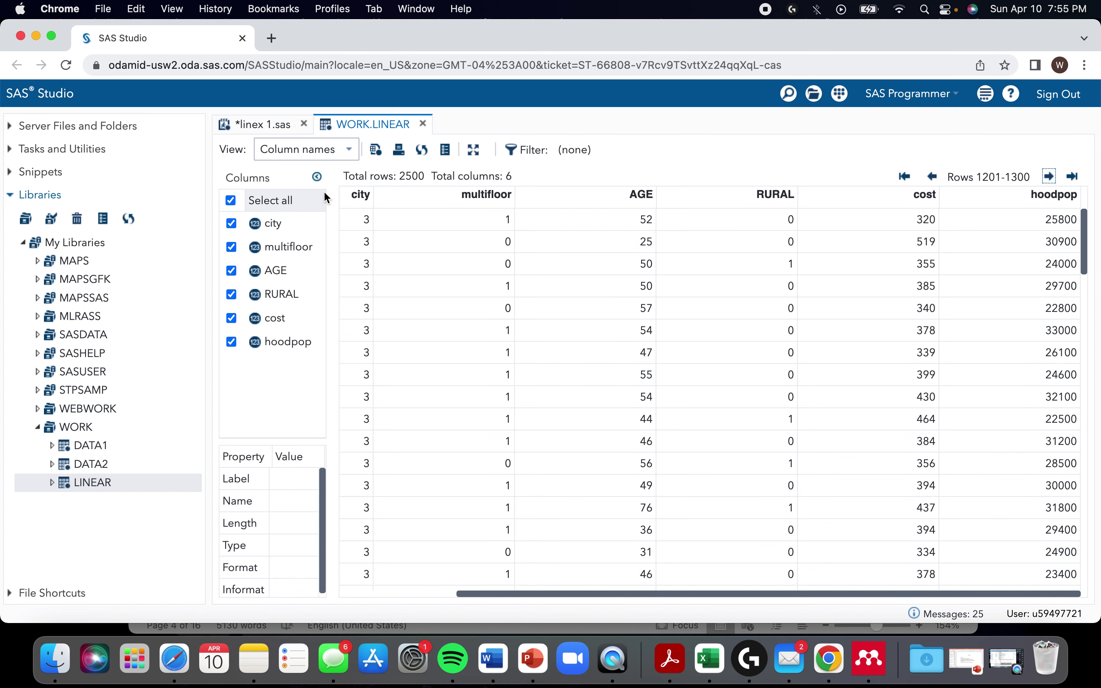
left_click(253, 133)
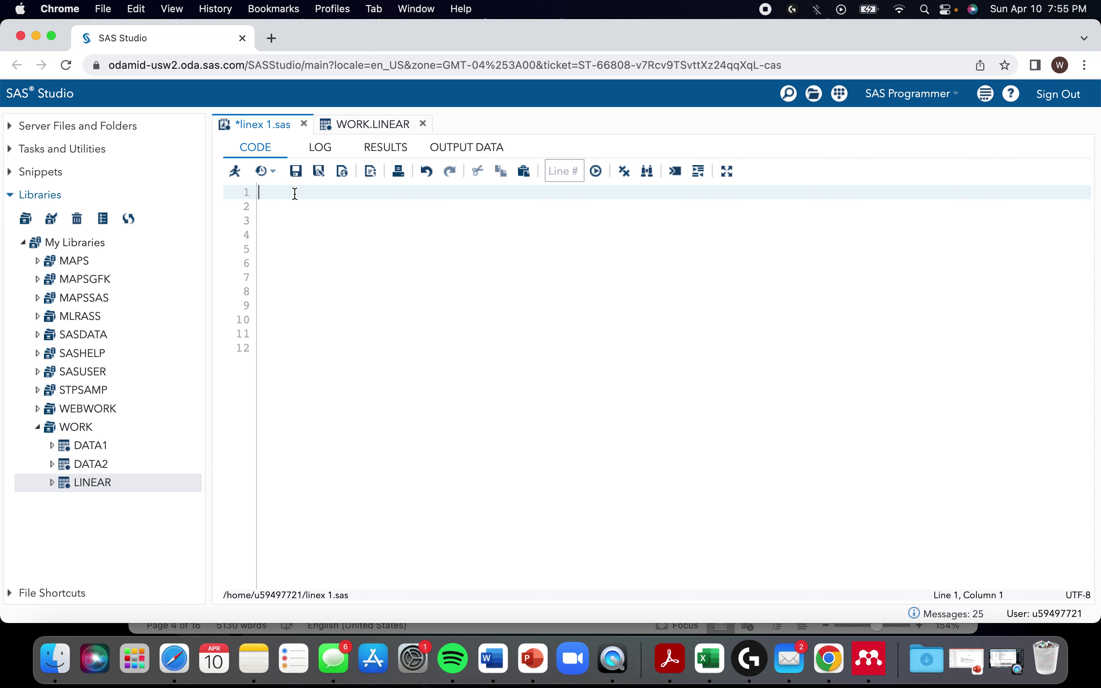
Step: Begin the program with proc glm on data=linear;
type("proc ")
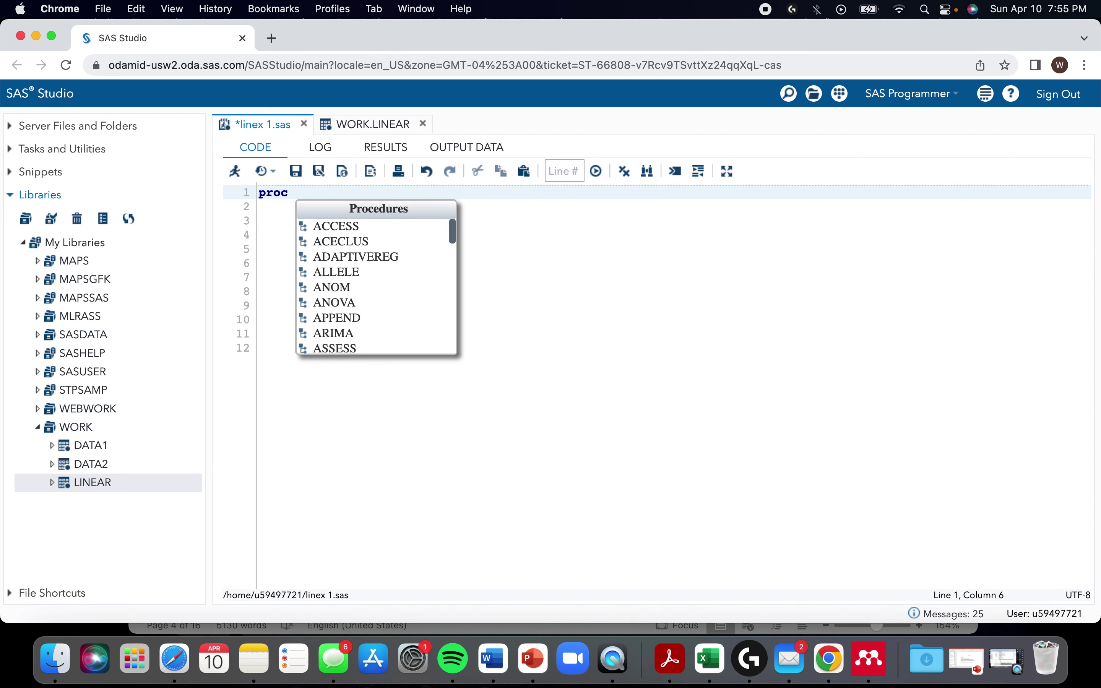
type("glm")
key("Return")
key("Return")
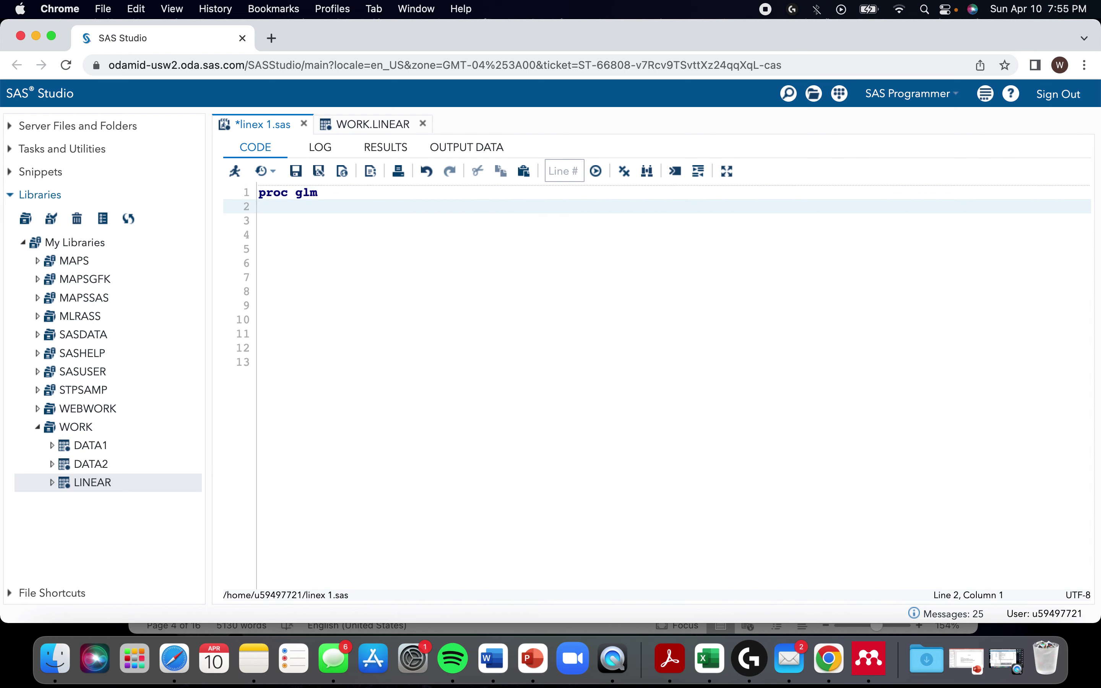
type("data=")
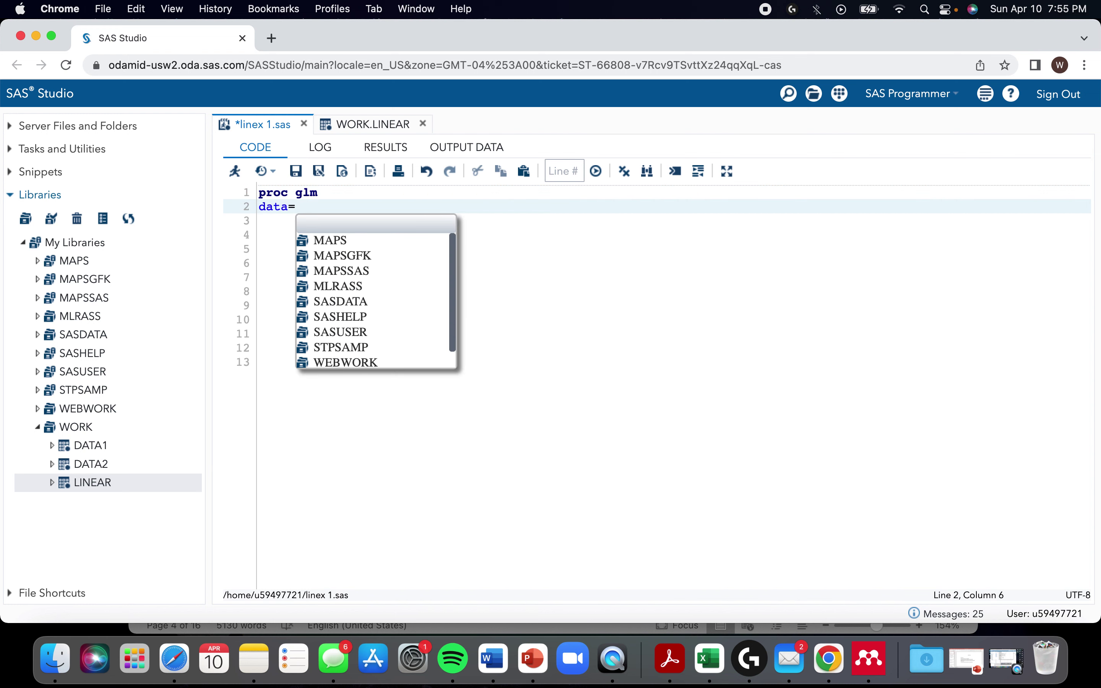
type("linear;")
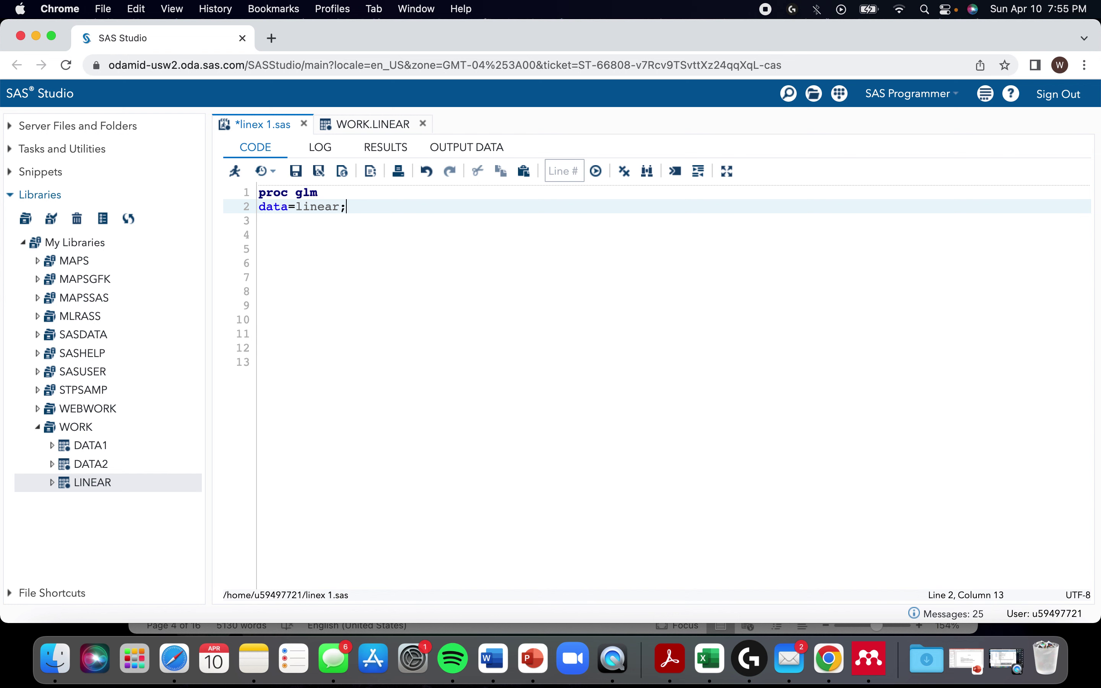
key("Return")
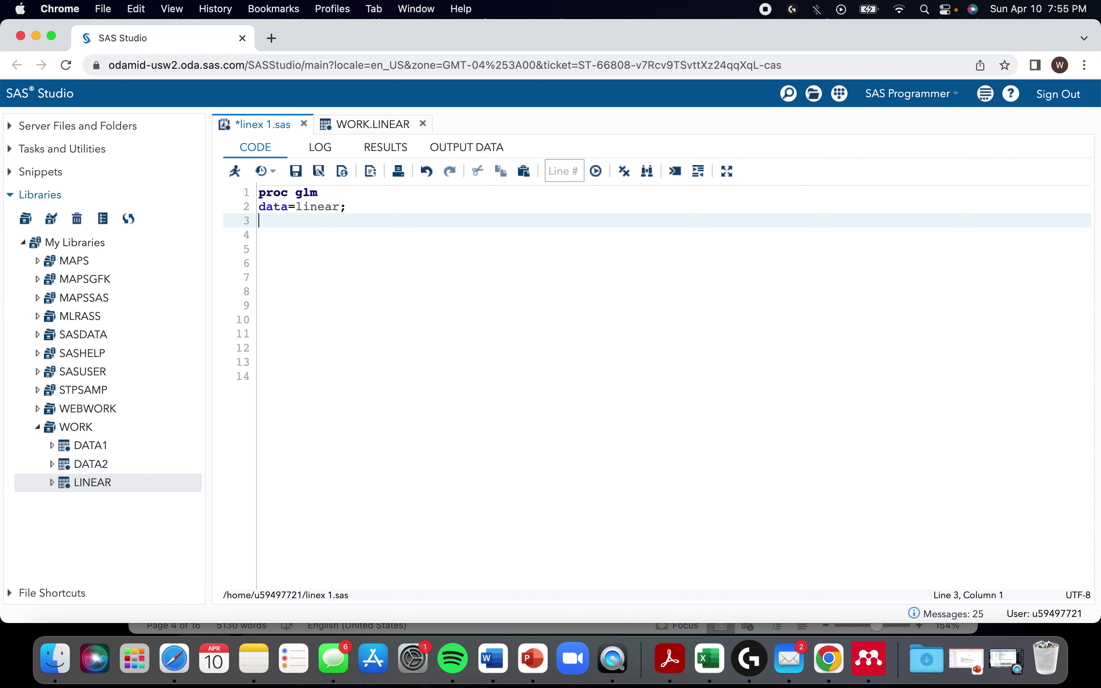
Step: Declare city, multifloor and rural as class variables after checking LINEAR's column names
type("class")
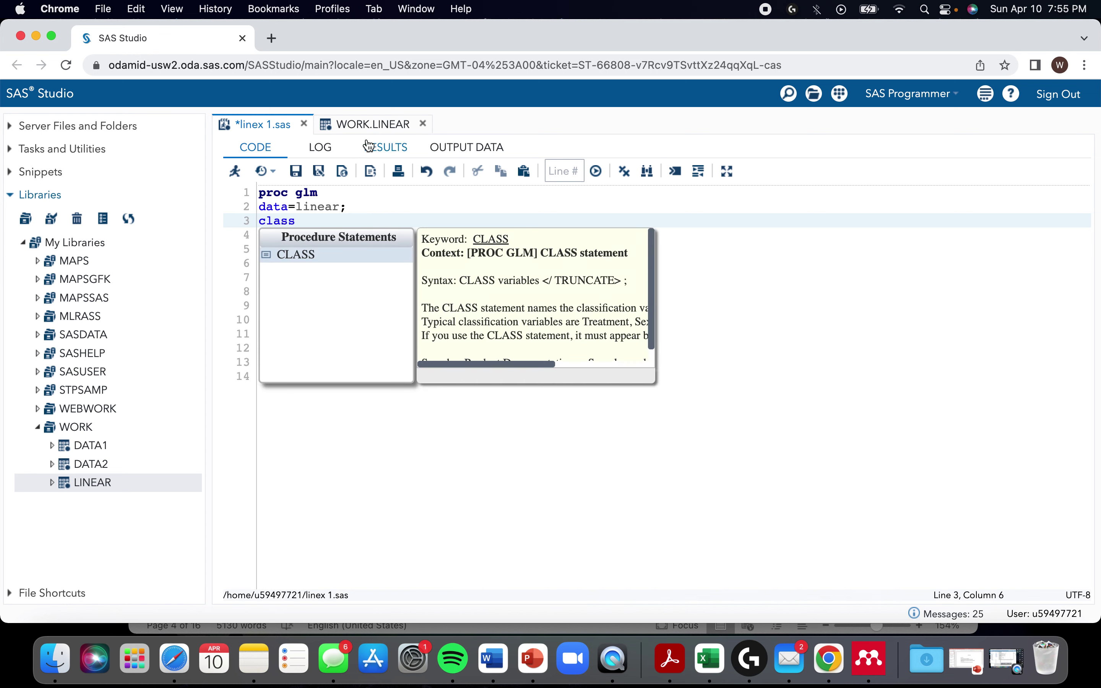
left_click(370, 125)
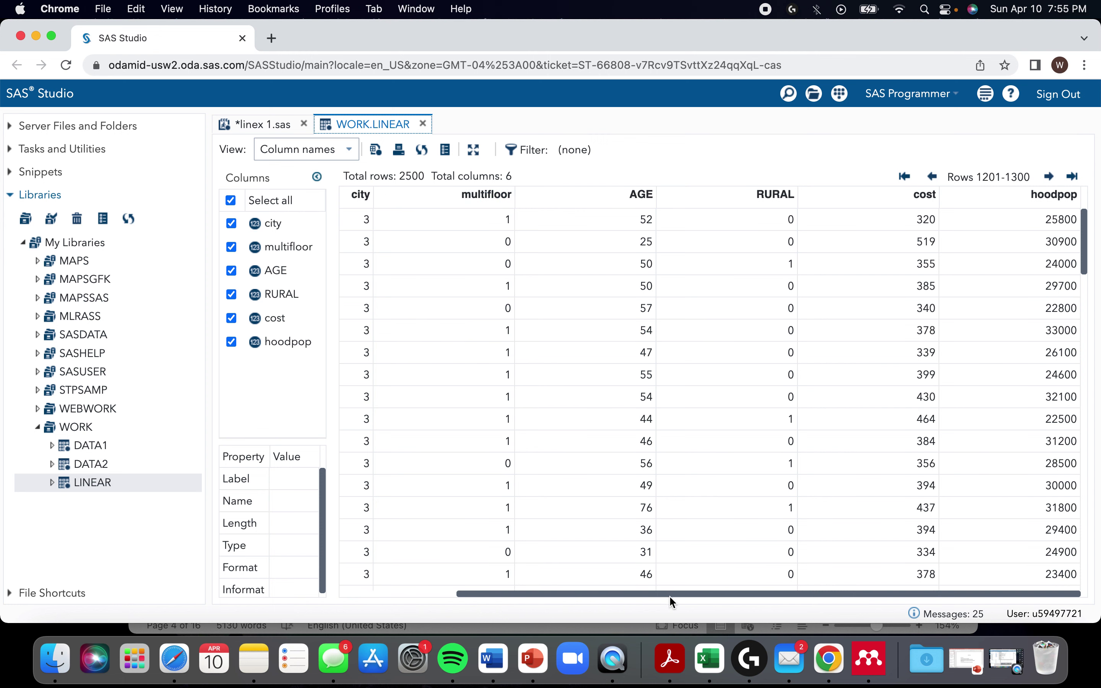
left_click_drag(667, 593, 718, 566)
left_click(263, 124)
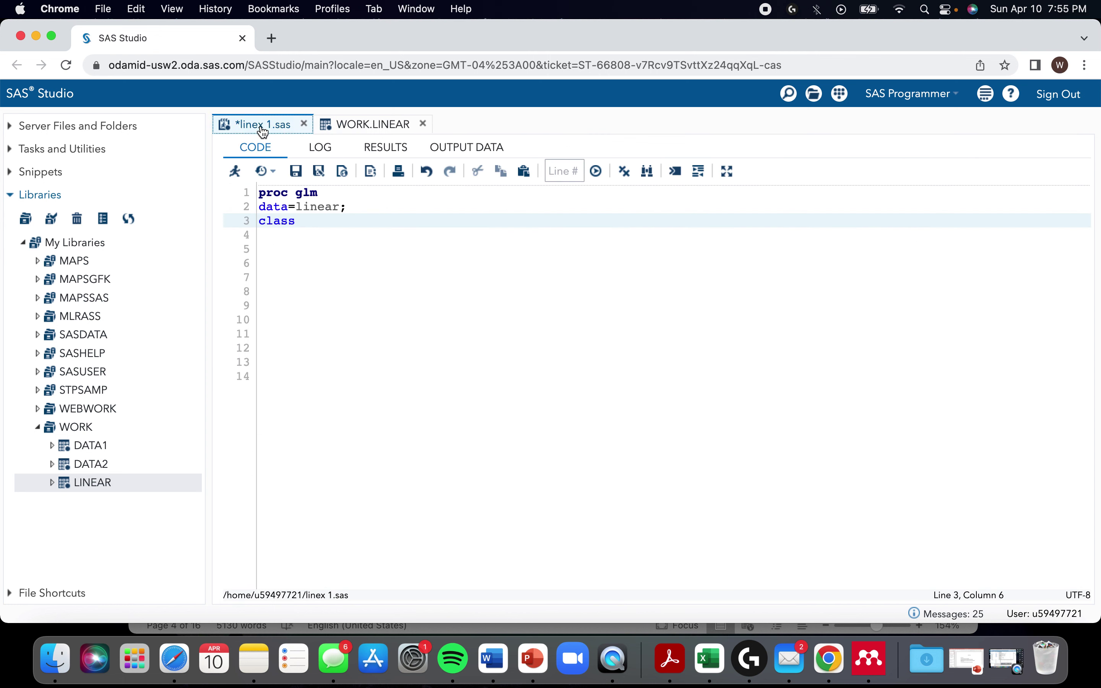
type("city multifloor r")
key("BackSpace")
type("rural;")
left_click(299, 222)
key("Left")
left_click(473, 219)
key("Return")
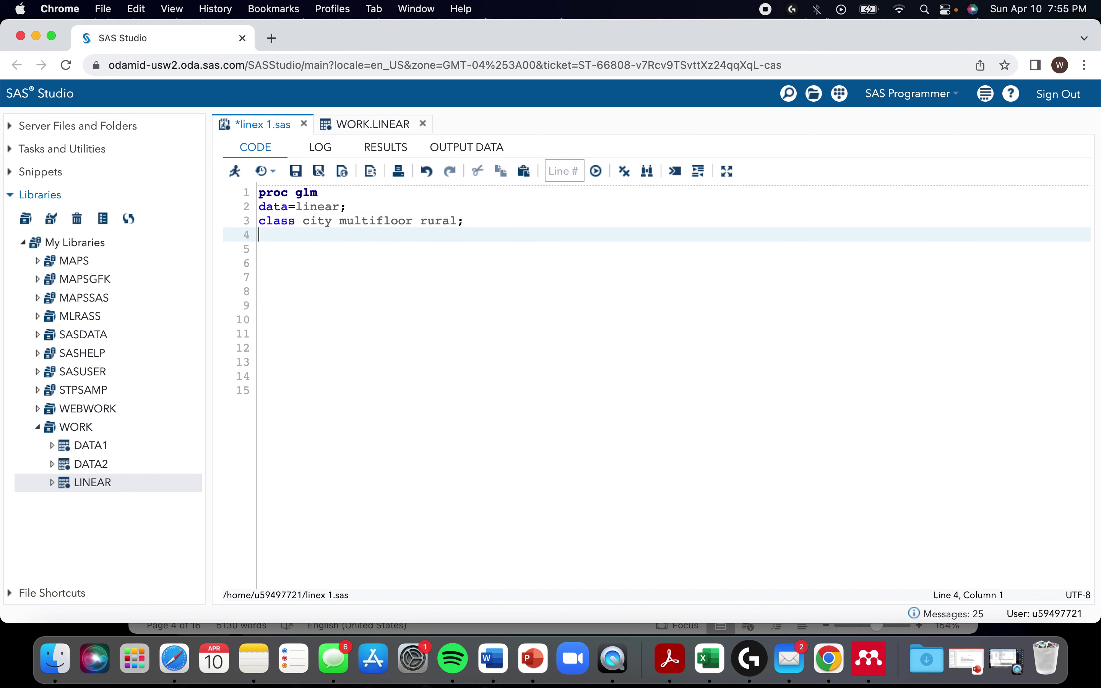
Step: Write the model statement cost = city multifloor rural age hoodpop
type("model cost =")
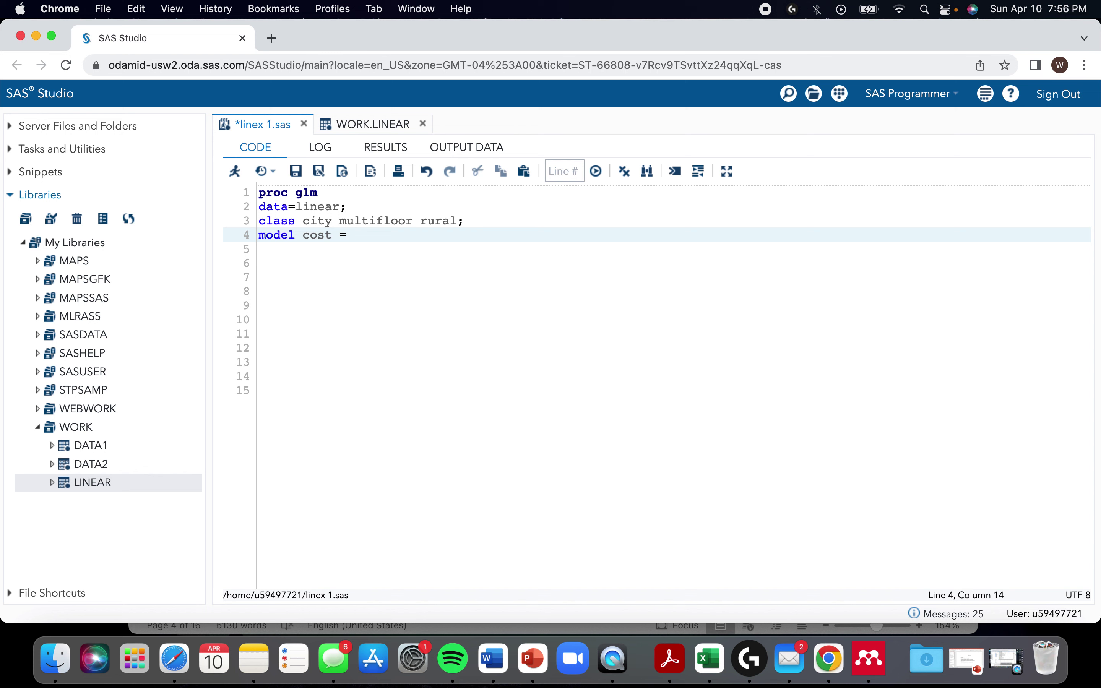
type("age aq")
key("BackSpace")
key("BackSpace")
key("BackSpace")
key("BackSpace")
key("BackSpace")
key("BackSpace")
type("city multifloor rural age")
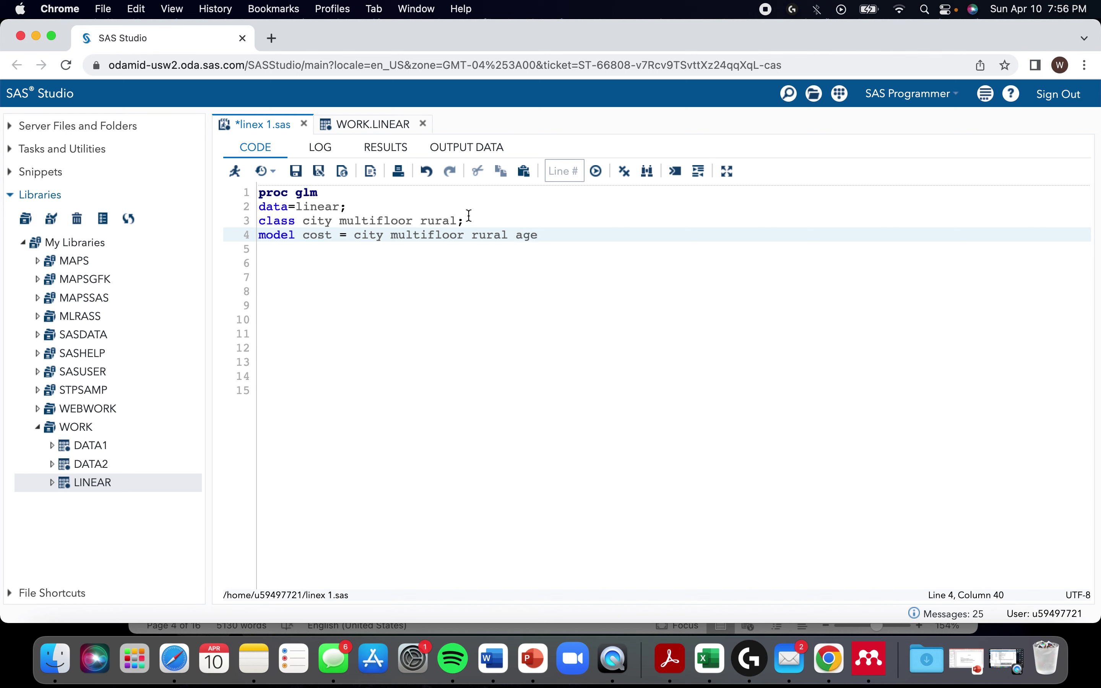
left_click(382, 127)
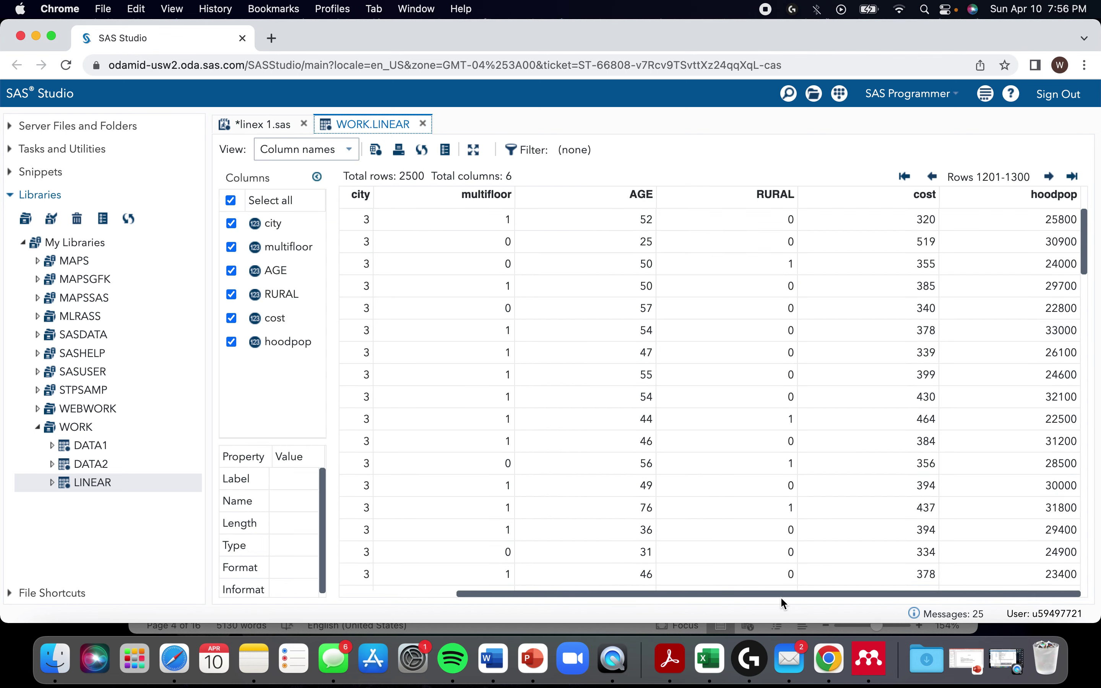
left_click_drag(709, 594, 808, 566)
left_click(249, 132)
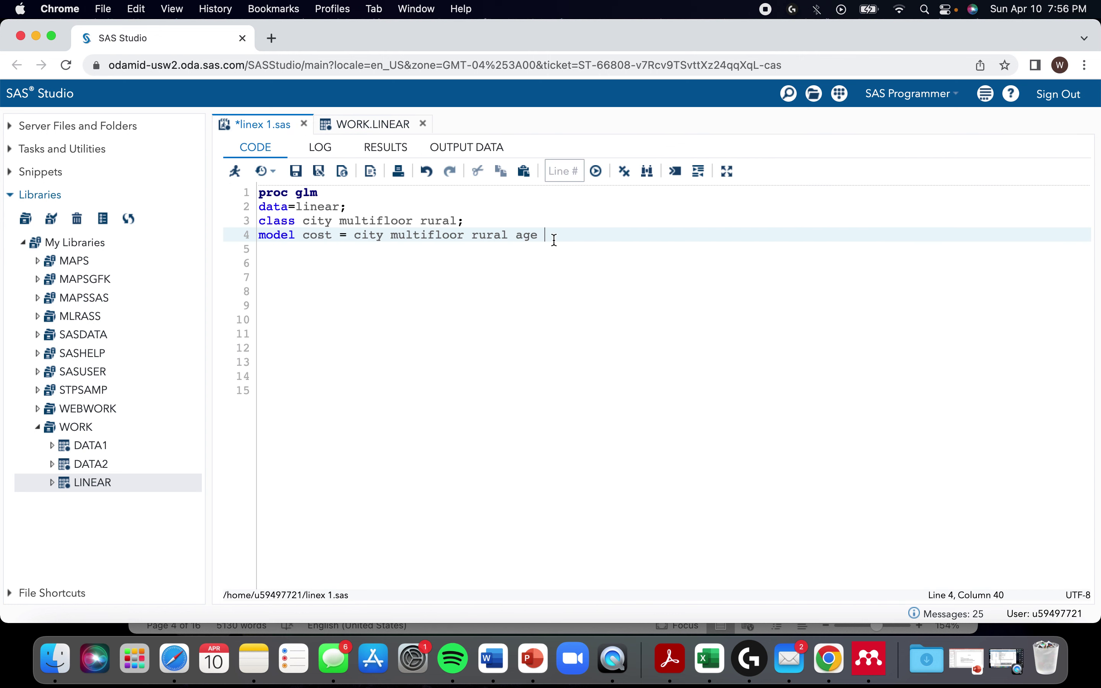
type("hoodpop;")
key("Return")
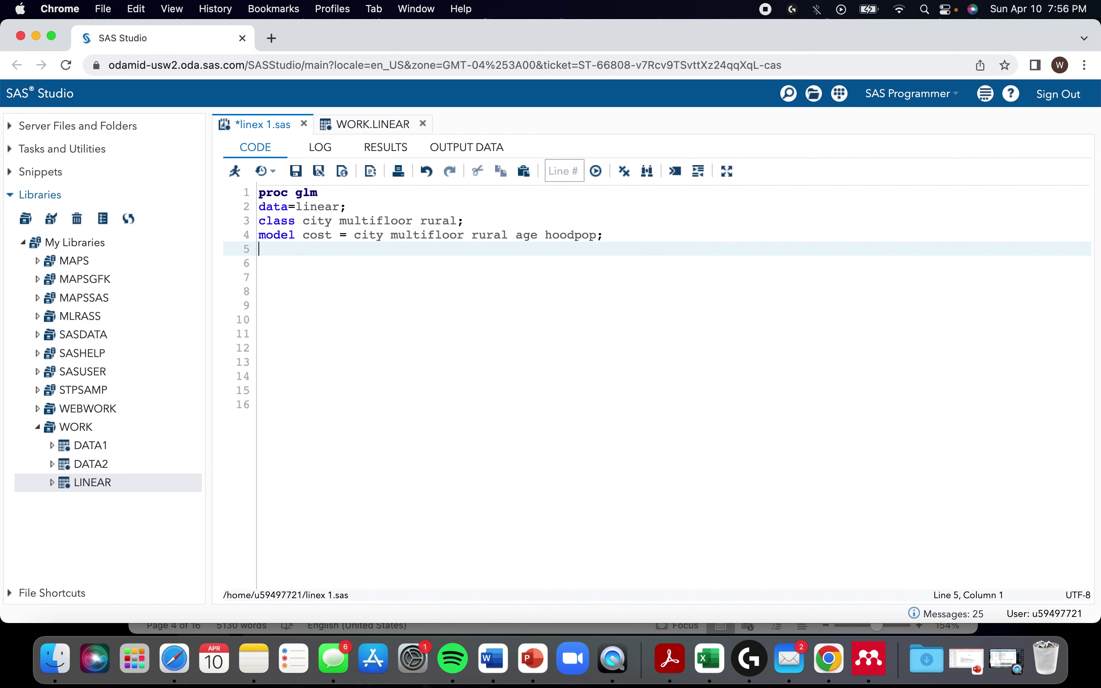
Step: Add the / solution option and a run; line, then select the whole program
type("run")
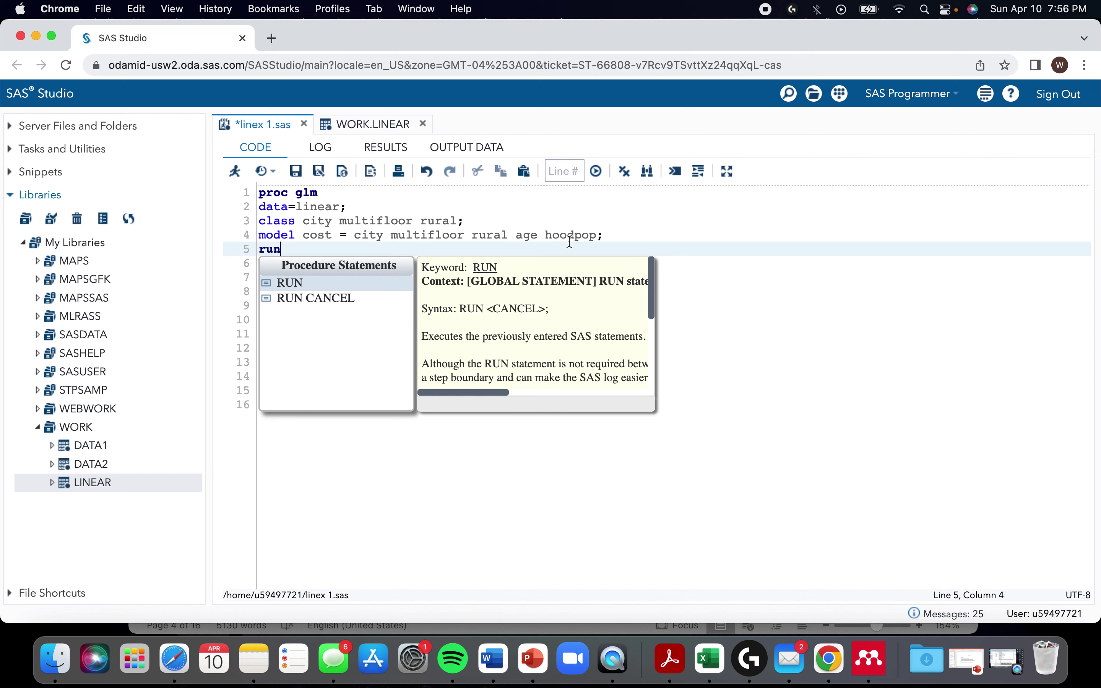
left_click(596, 236)
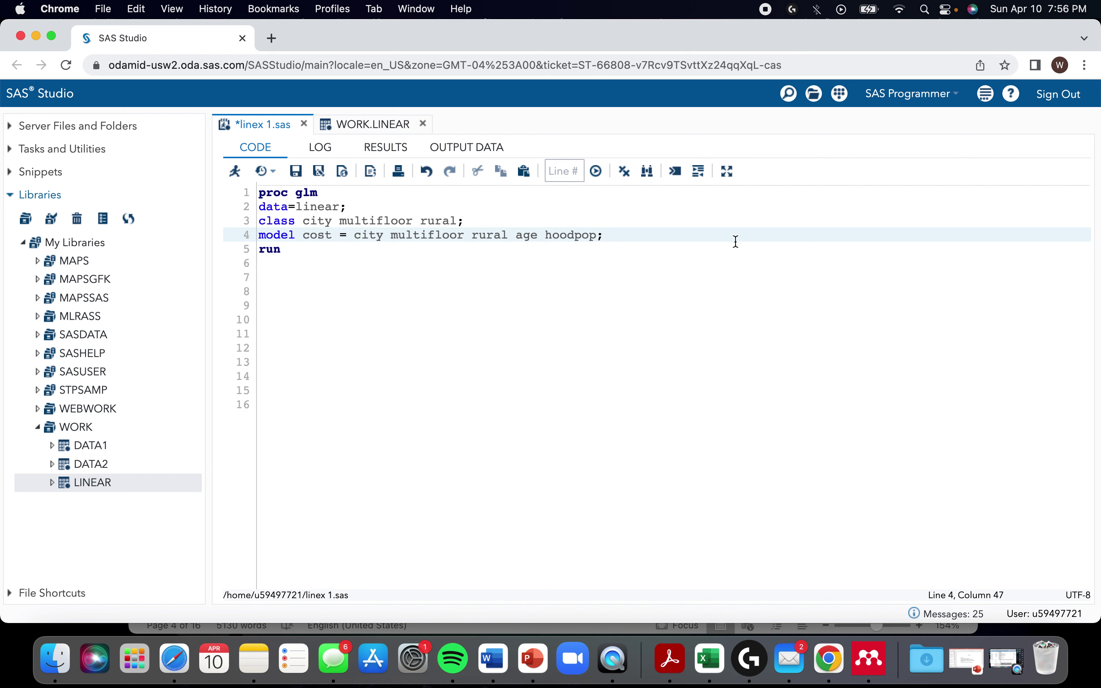
type("/ solut")
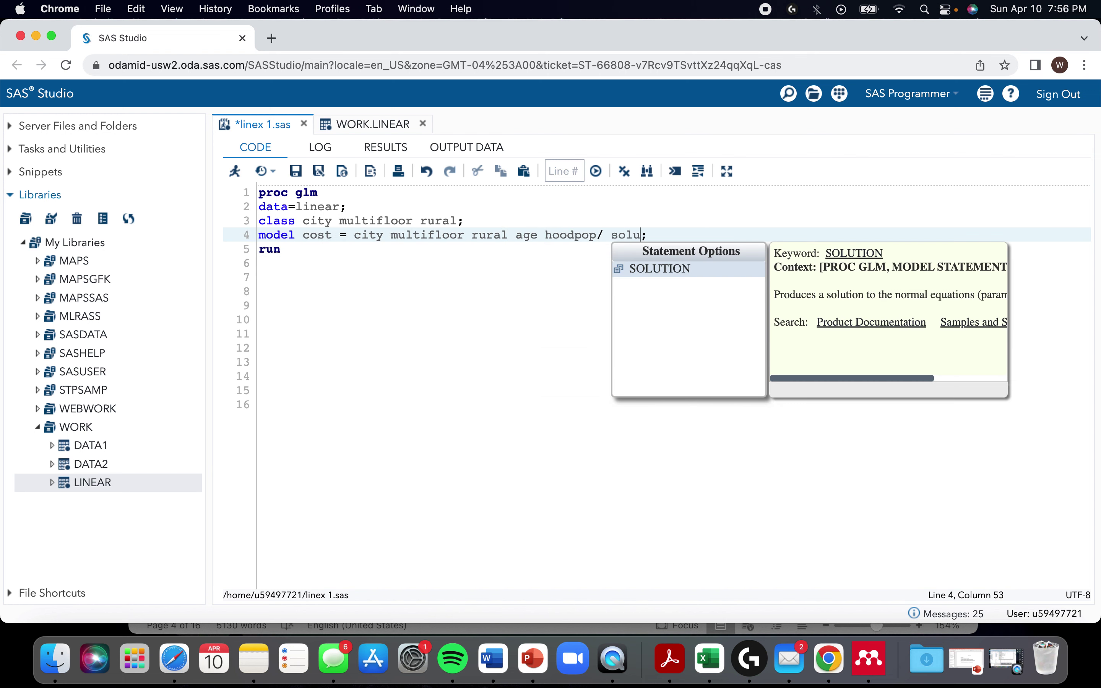
type("ion")
left_click(282, 251)
type(";")
left_click_drag(290, 249, 259, 195)
key("F3")
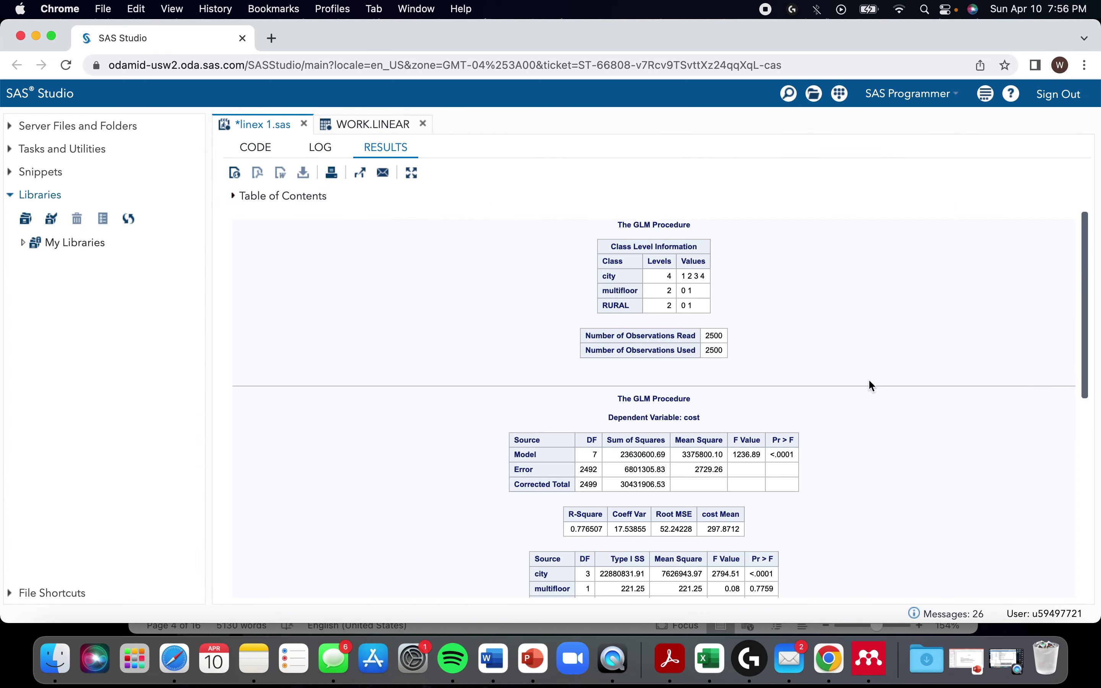
scroll(499, 323, "down", 5)
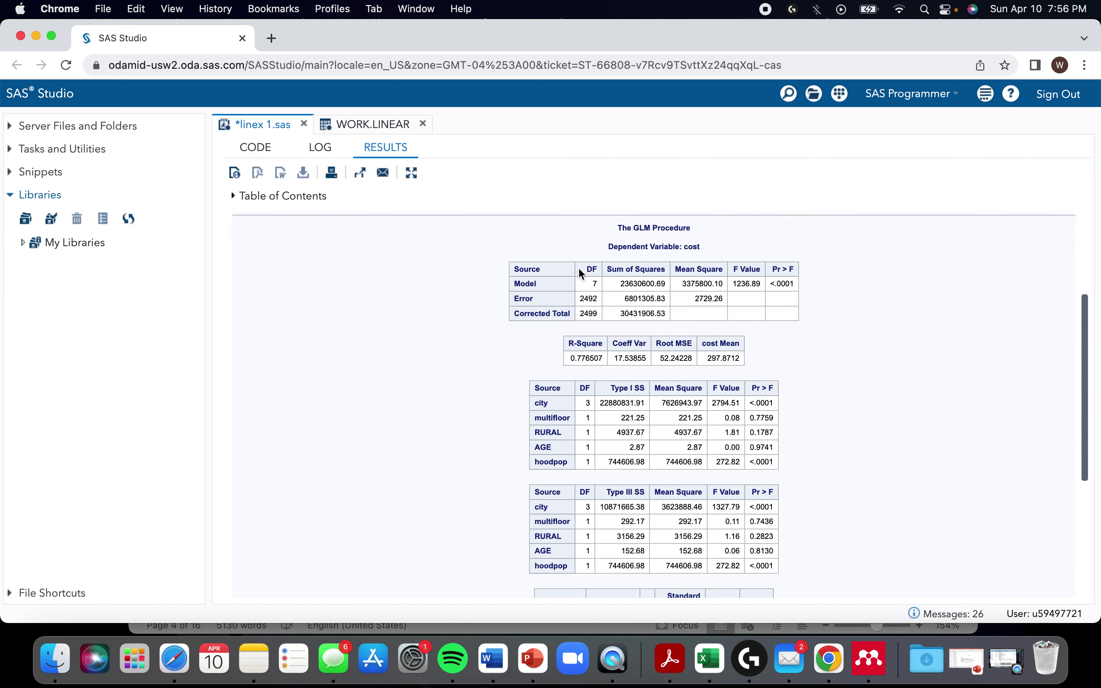
scroll(541, 286, "down", 4)
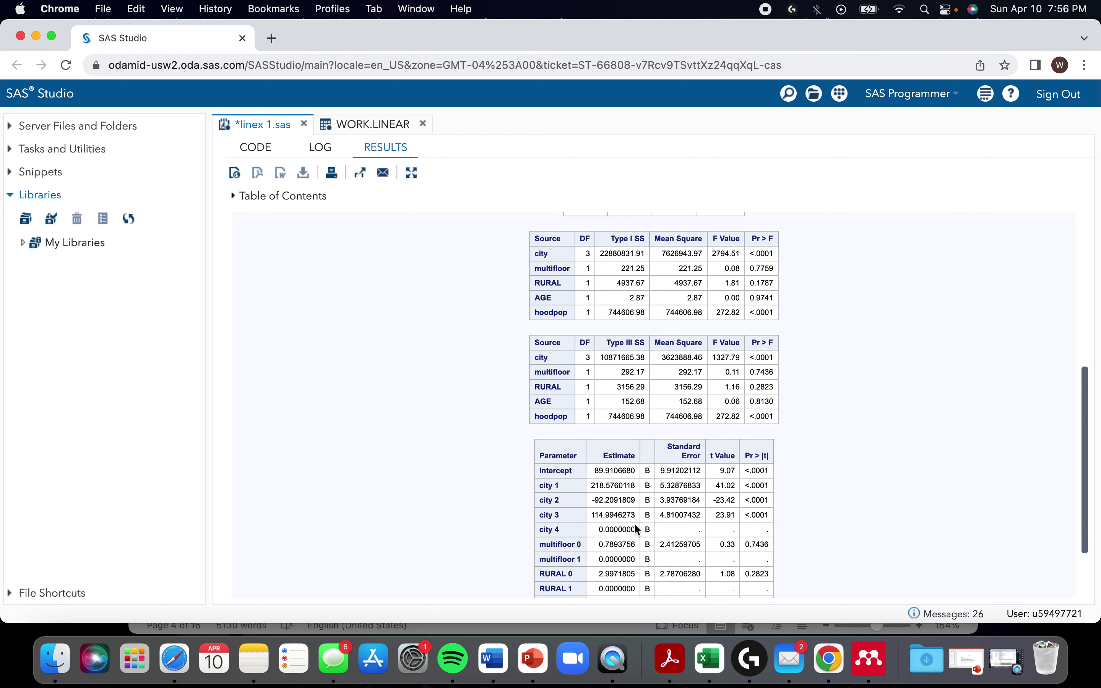
scroll(632, 339, "up", 1)
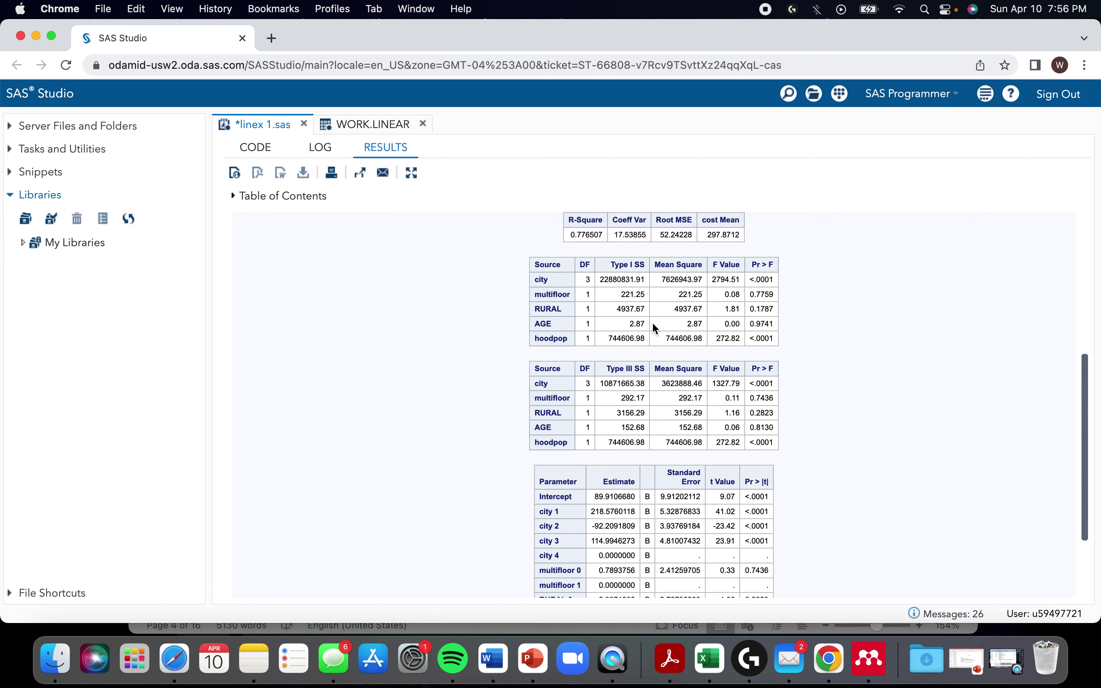
scroll(661, 320, "down", 3)
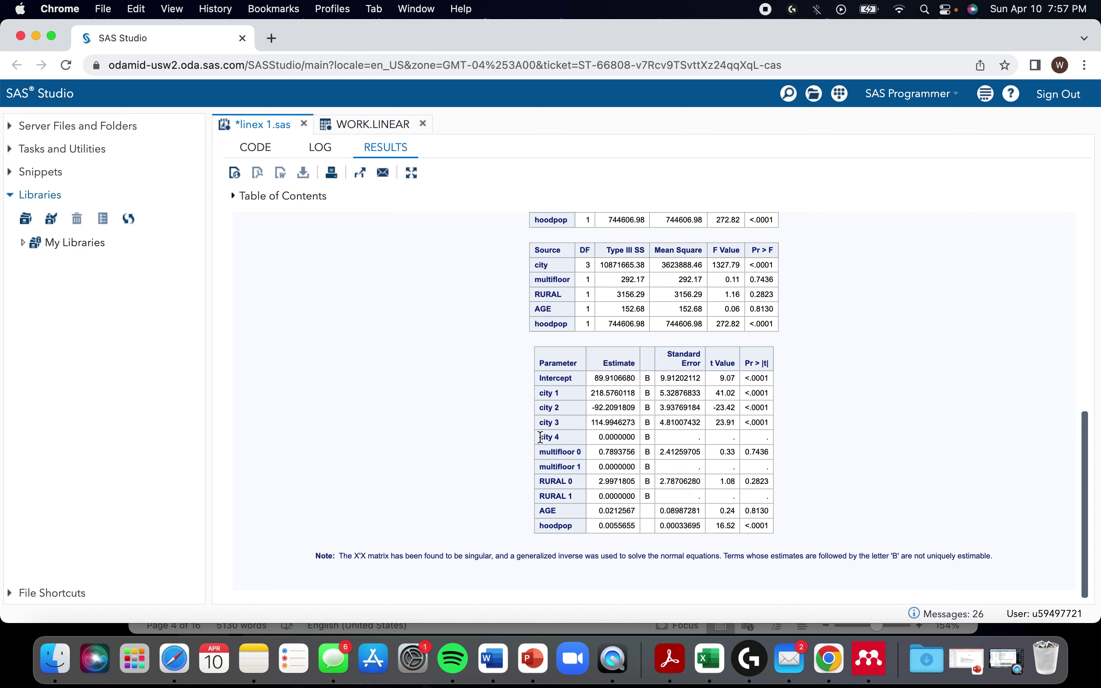
left_click_drag(540, 437, 702, 436)
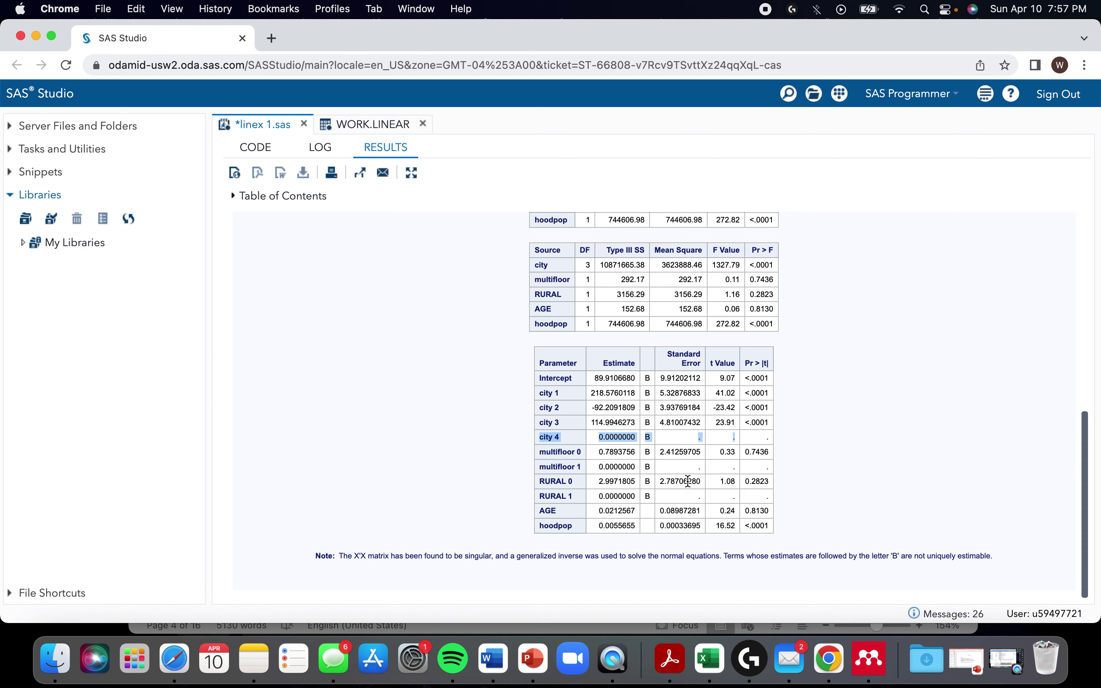
left_click(571, 481)
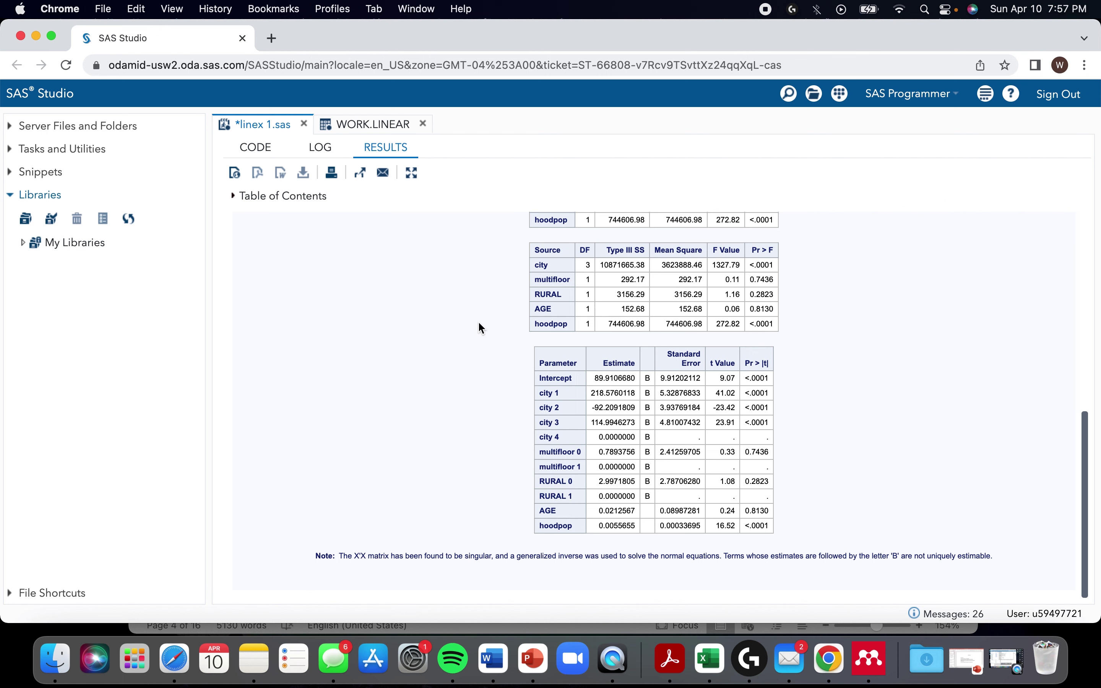
Step: Set class reference levels city (ref='1'), multifloor (ref='0') and rural (ref='0')
left_click(253, 150)
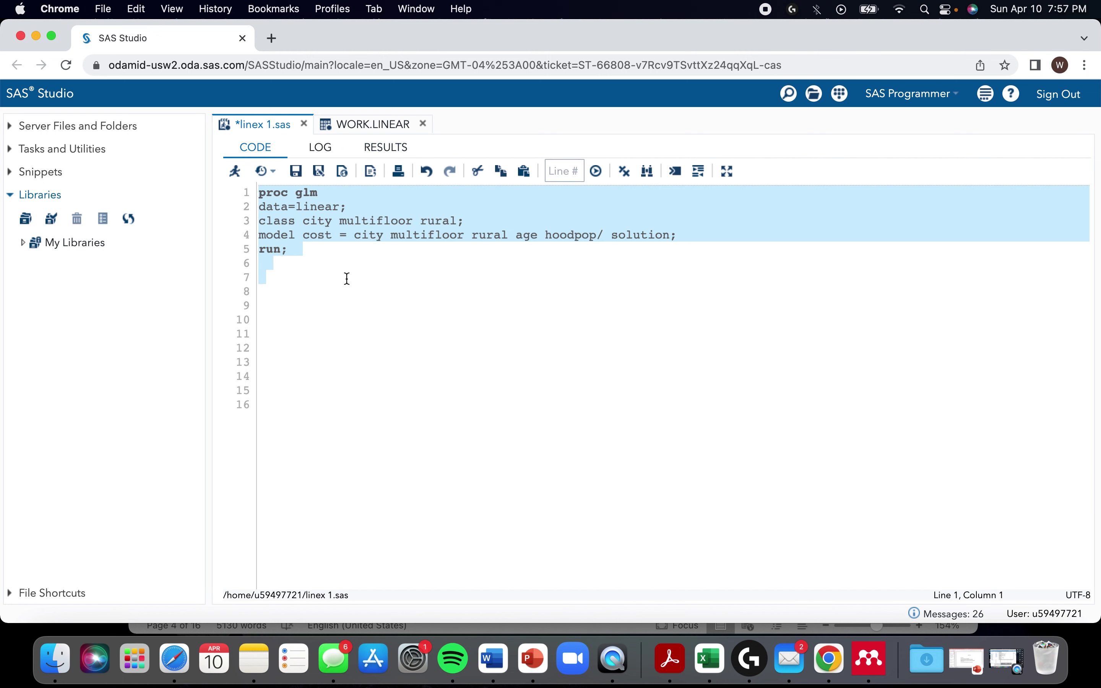
left_click(319, 254)
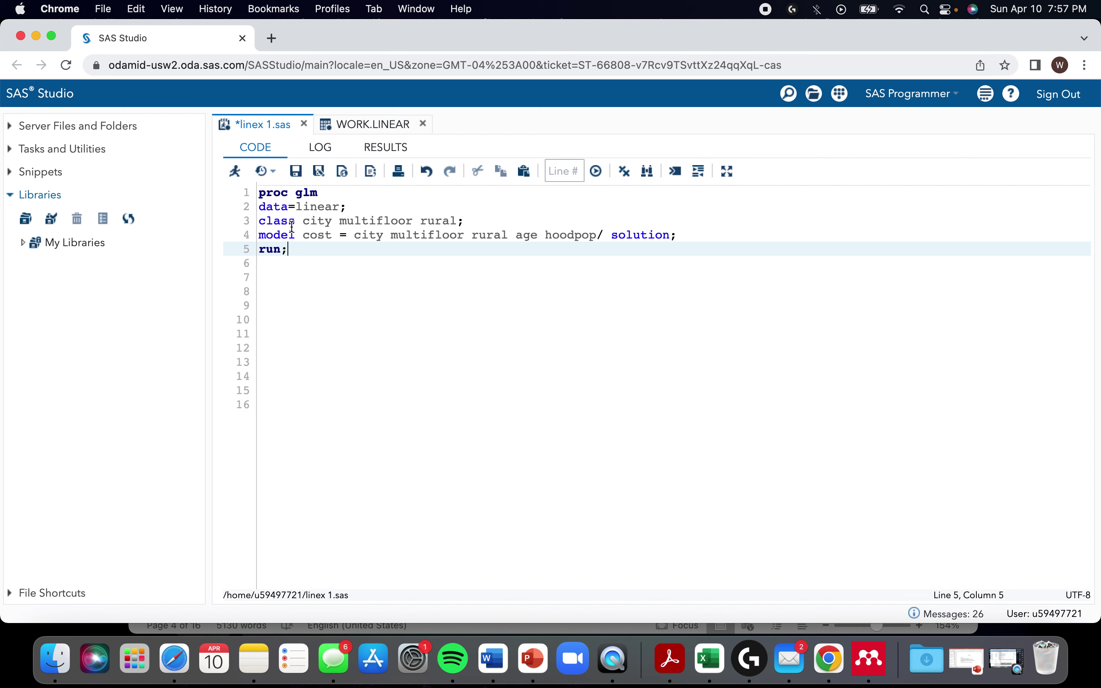
left_click(334, 223)
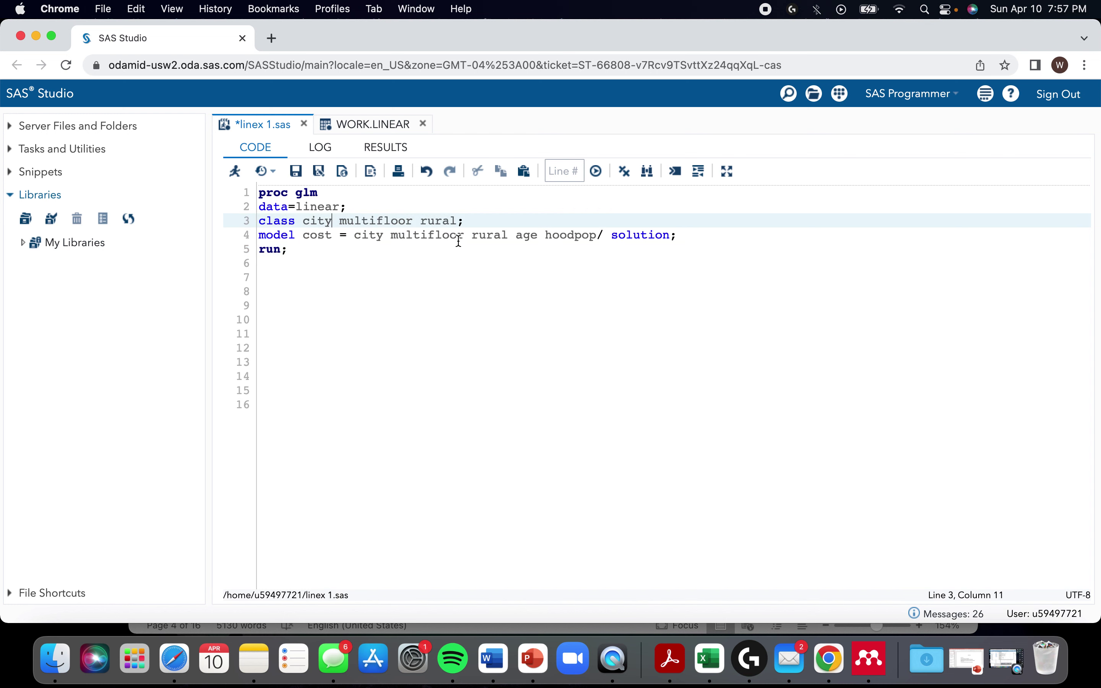
type("(")
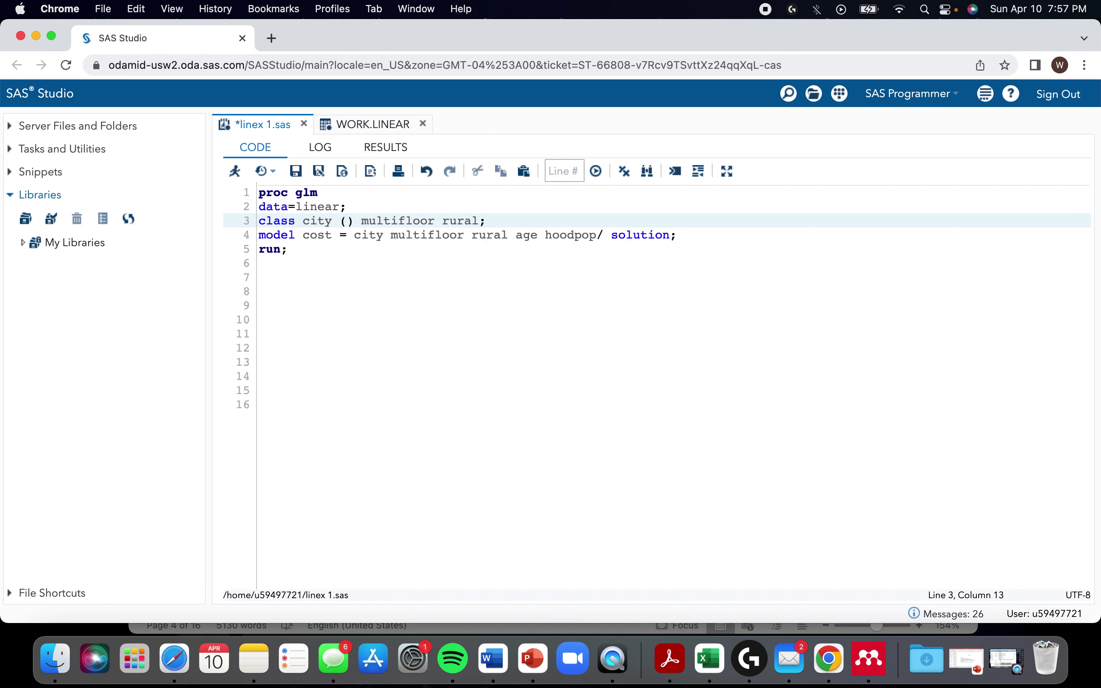
type("ref='")
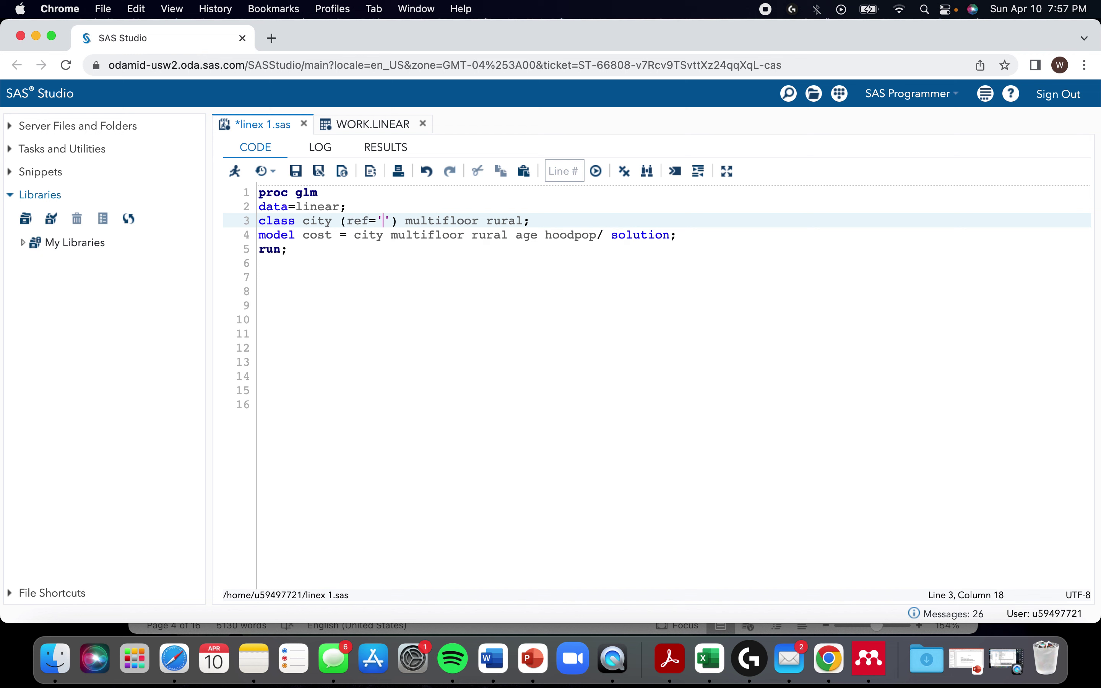
type("1")
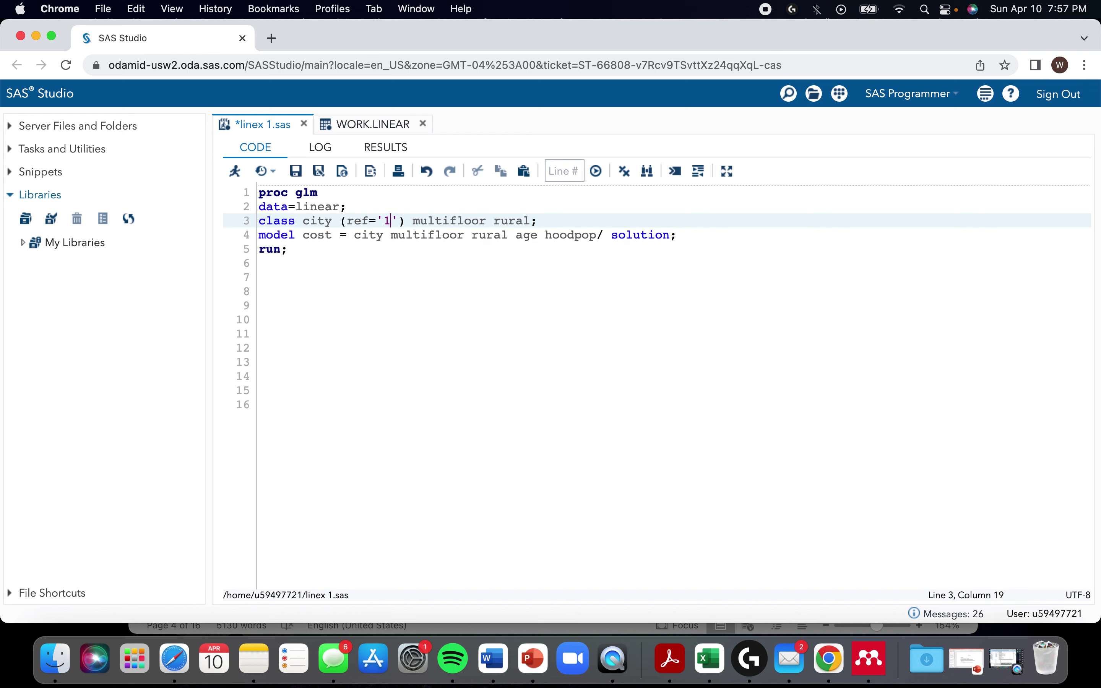
left_click(383, 220)
left_click(399, 221)
left_click(412, 220)
left_click(479, 220)
type("(ref=")
left_click(380, 148)
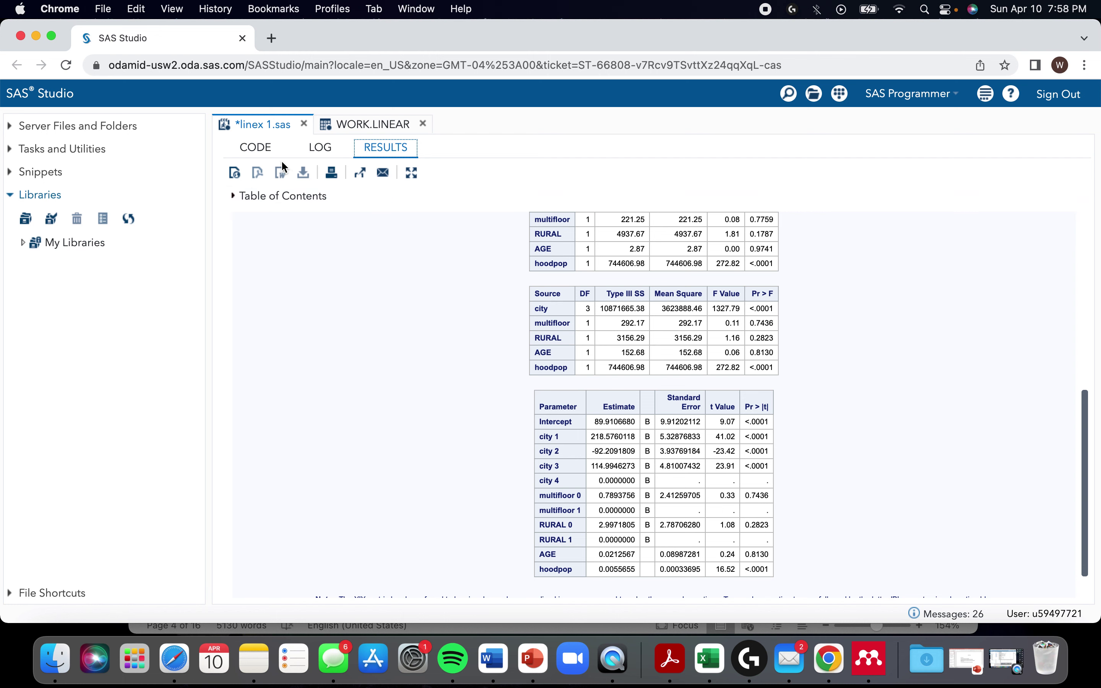
left_click(262, 154)
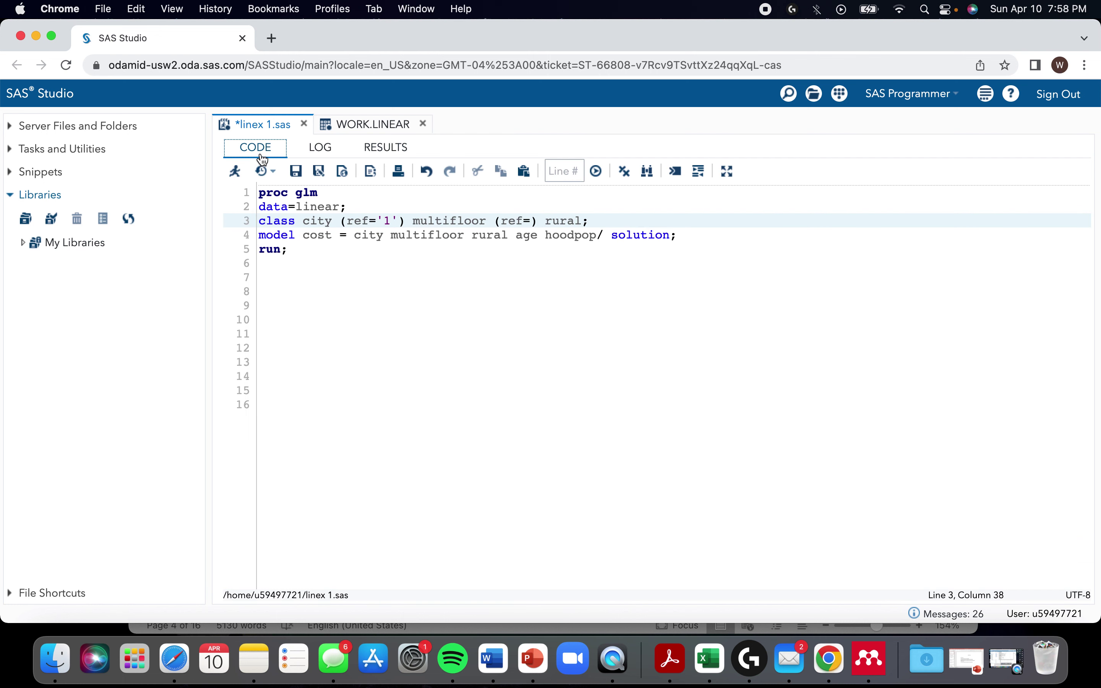
left_click(530, 221)
type("'0') rural")
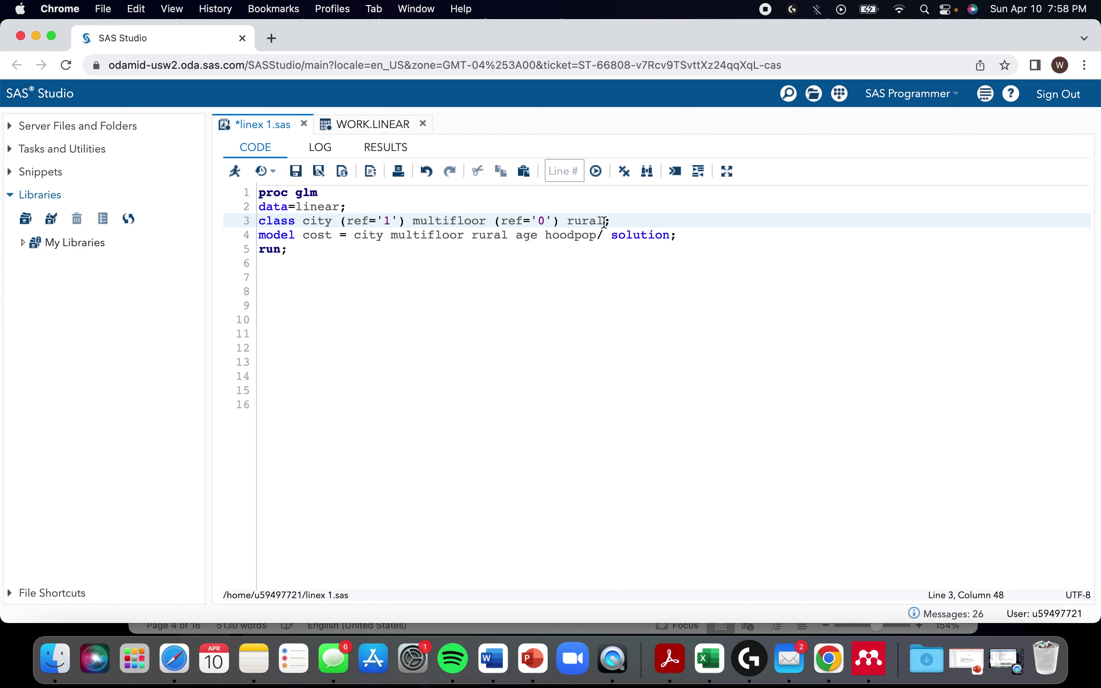
type("(ref='0'")
Step: Run the GLM, check the log error, add the missing ')' and rerun
left_click_drag(294, 261, 263, 192)
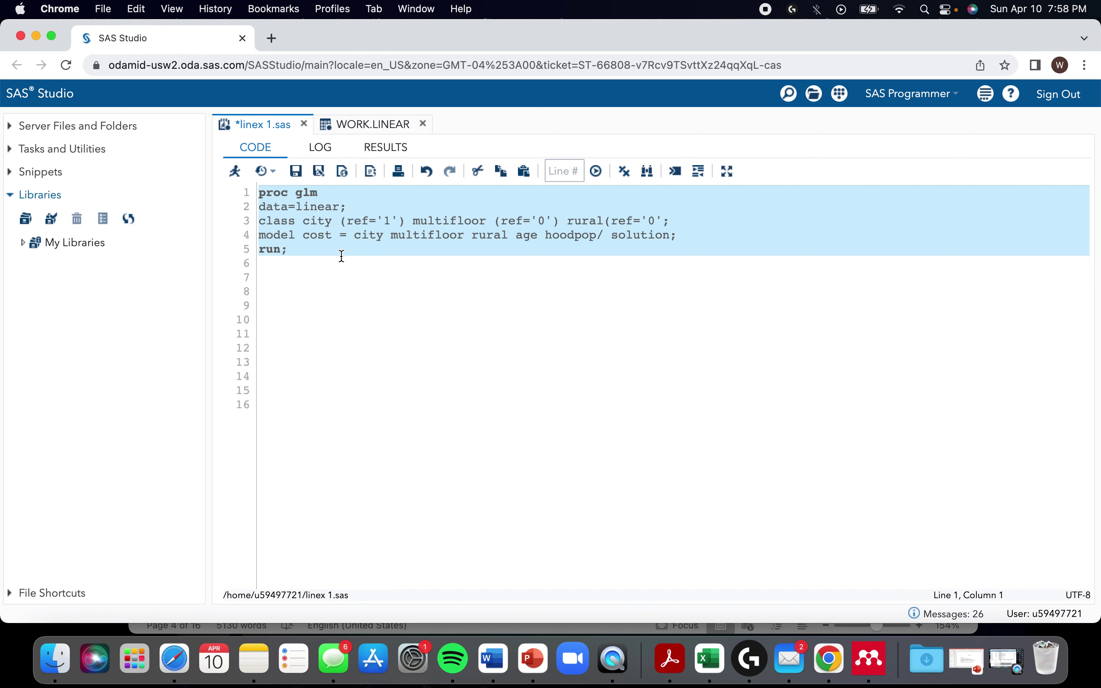
key("F3")
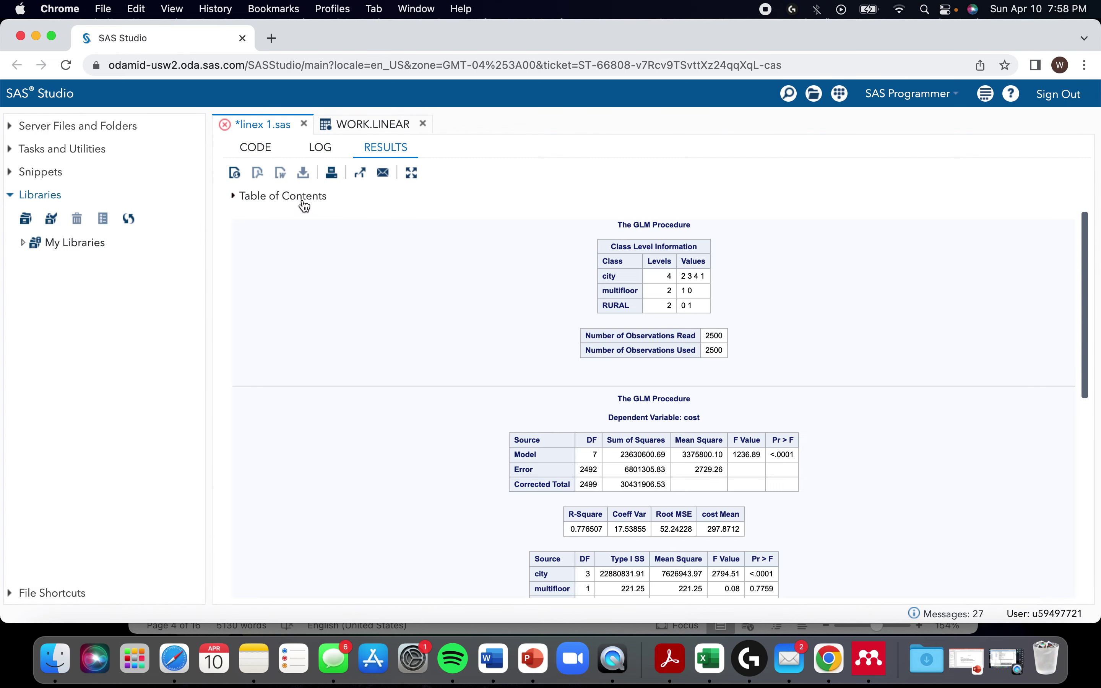
left_click(318, 150)
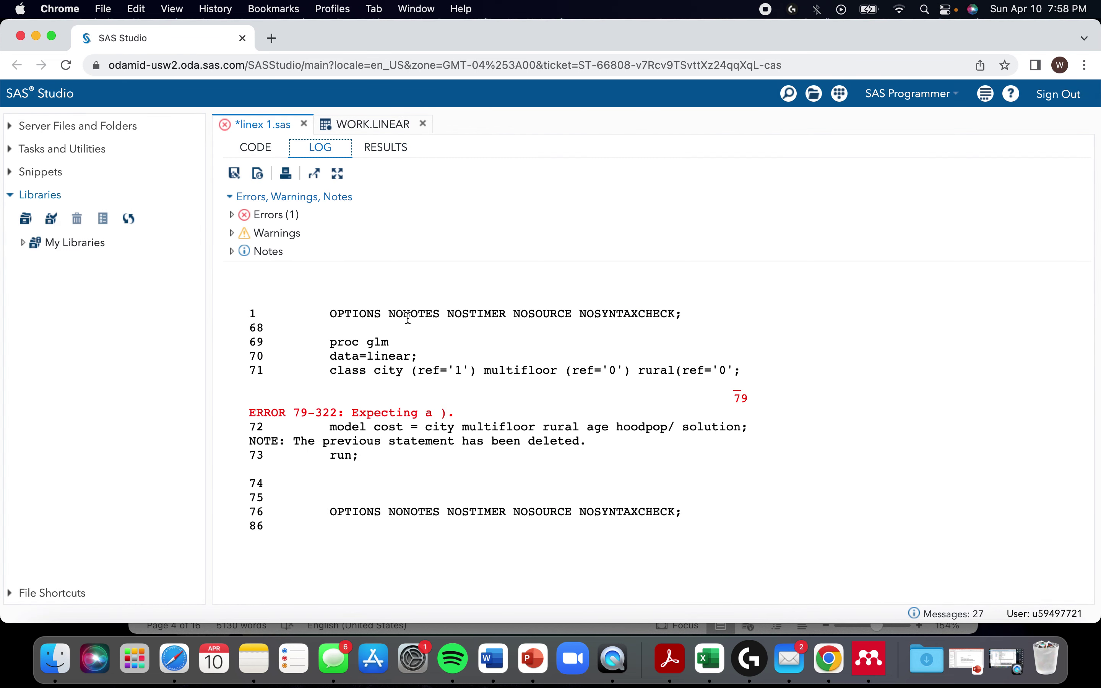
left_click(278, 154)
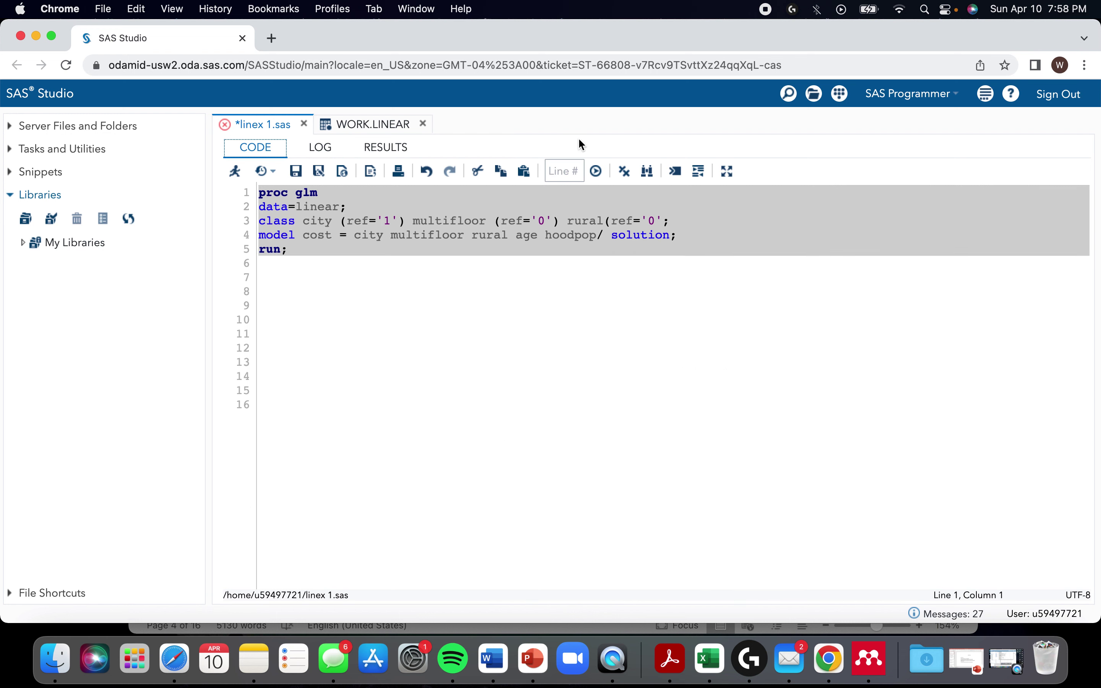
left_click(663, 222)
type(")")
left_click_drag(291, 251, 252, 193)
key("F3")
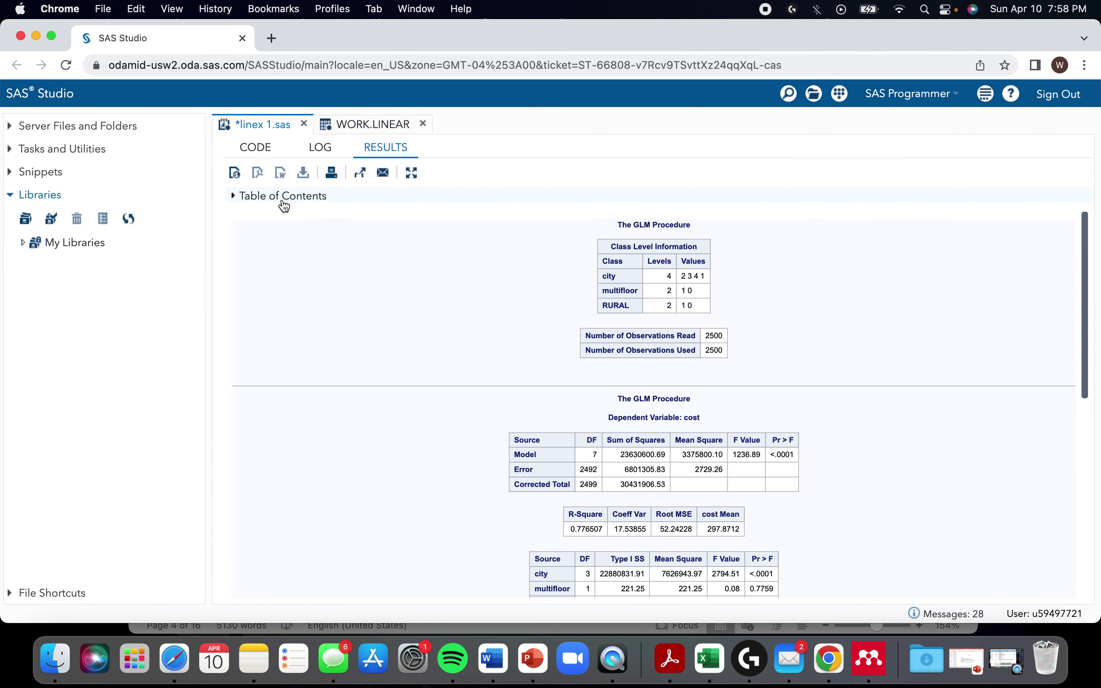
Step: Scroll to the Parameter Estimates and highlight the zero-estimate city 1 reference row
scroll(481, 357, "down", 7)
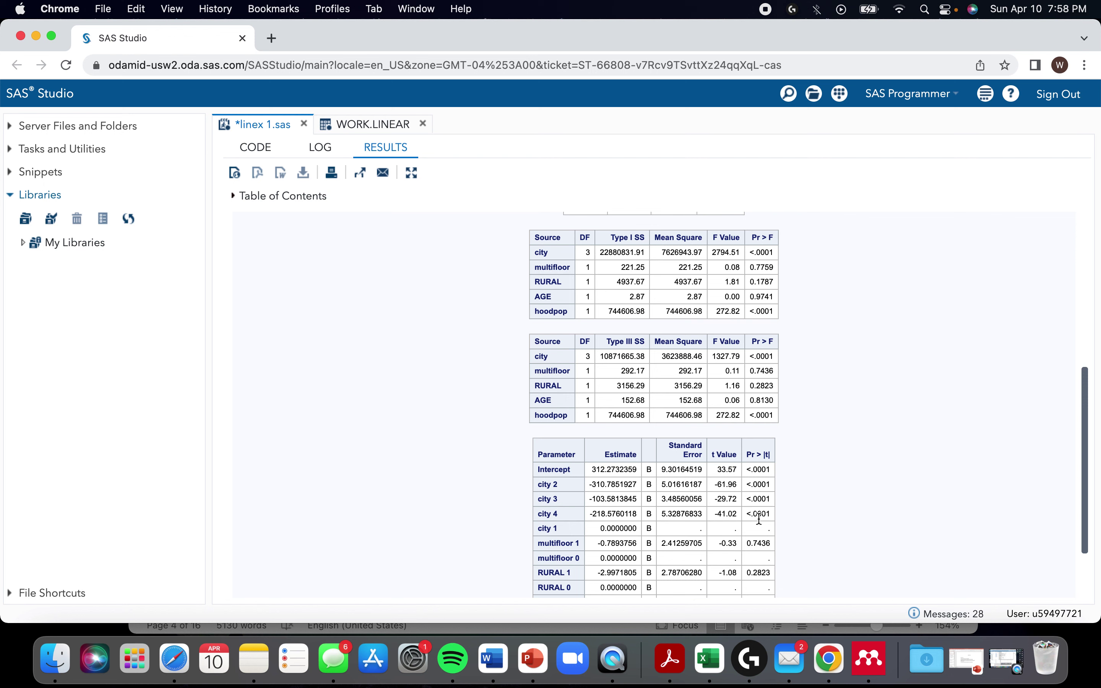
left_click_drag(539, 529, 682, 526)
scroll(682, 526, "down", 2)
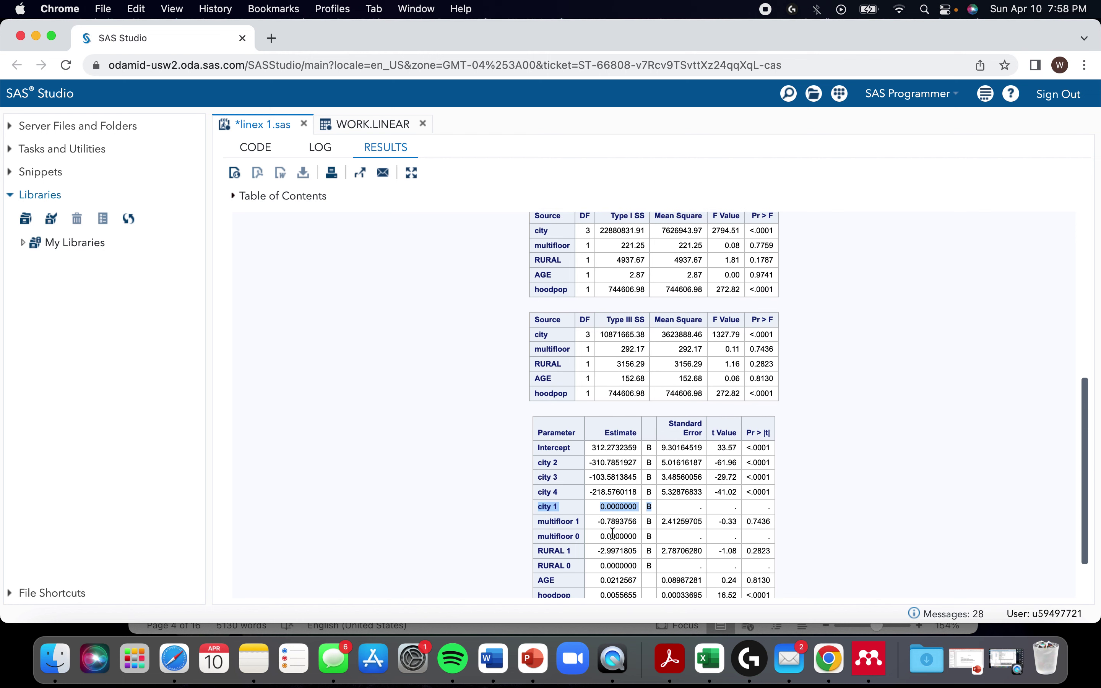
scroll(616, 538, "down", 1)
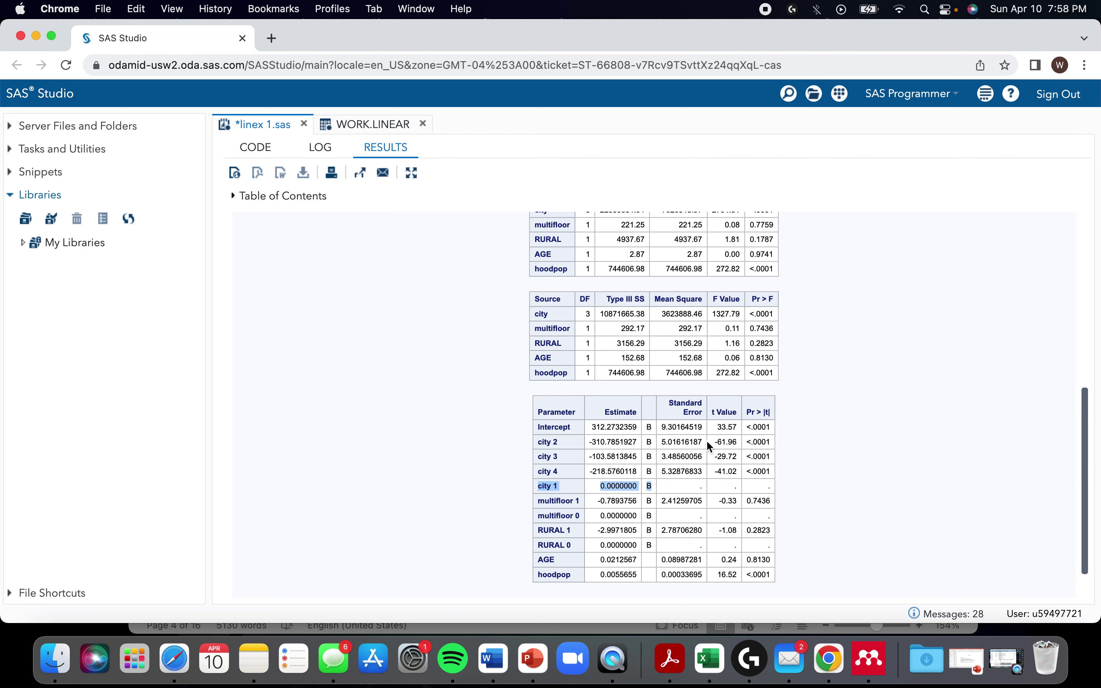
scroll(702, 464, "down", 2)
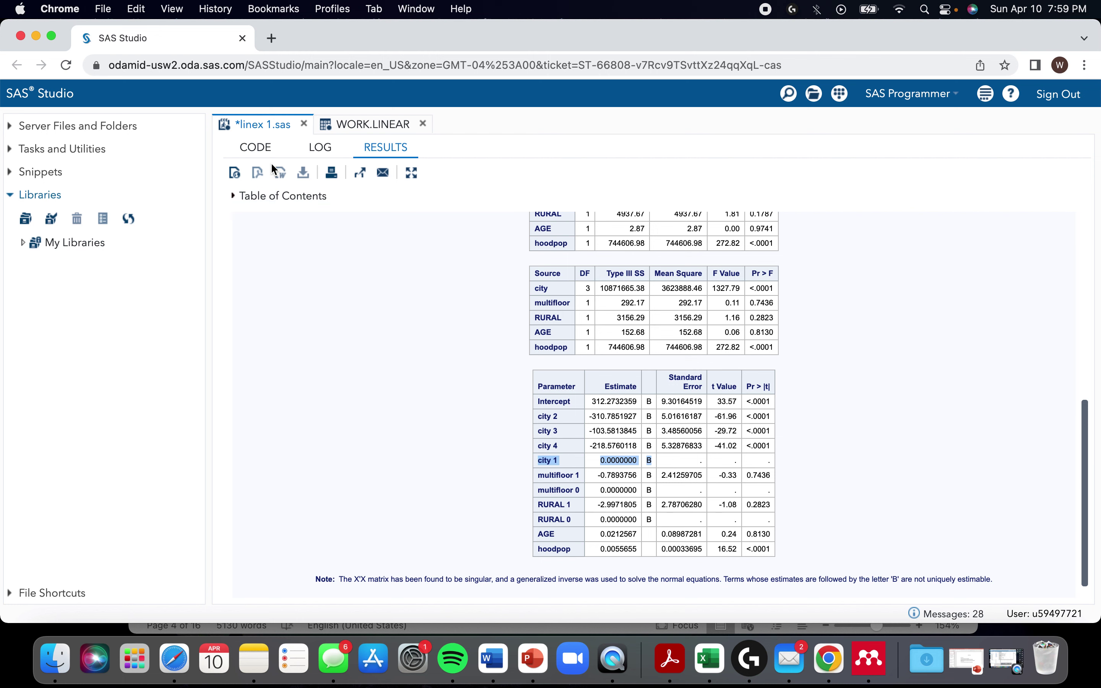
left_click(260, 154)
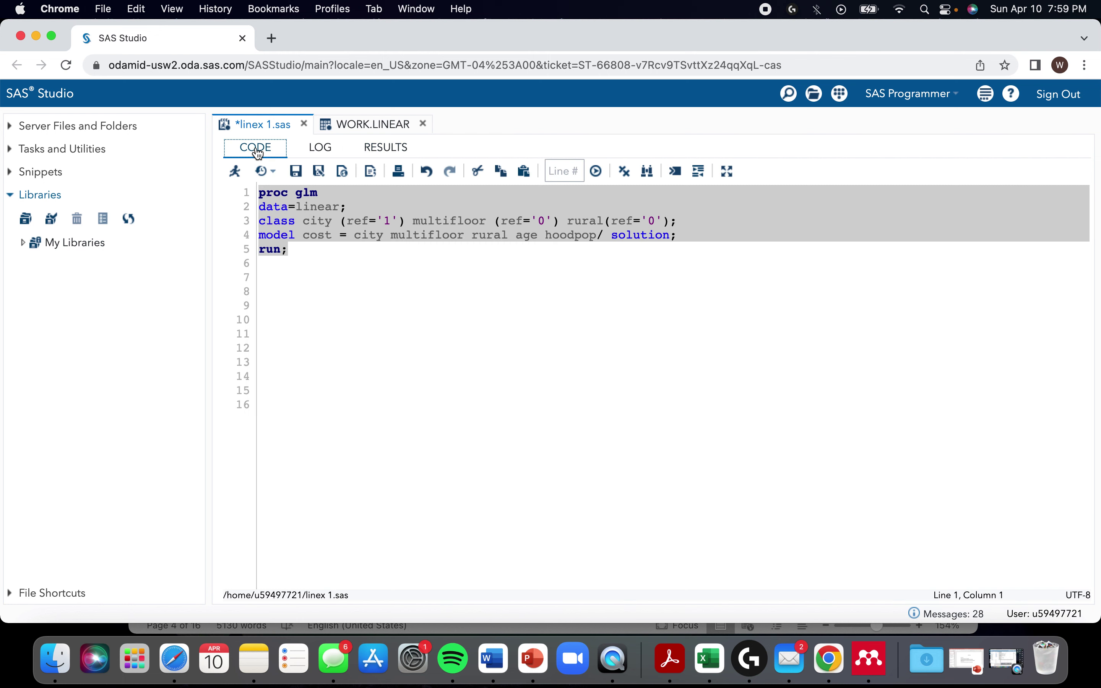
Step: Add a city*hoodpop interaction after hoodpop in the MODEL statement and run the program
left_click(303, 250)
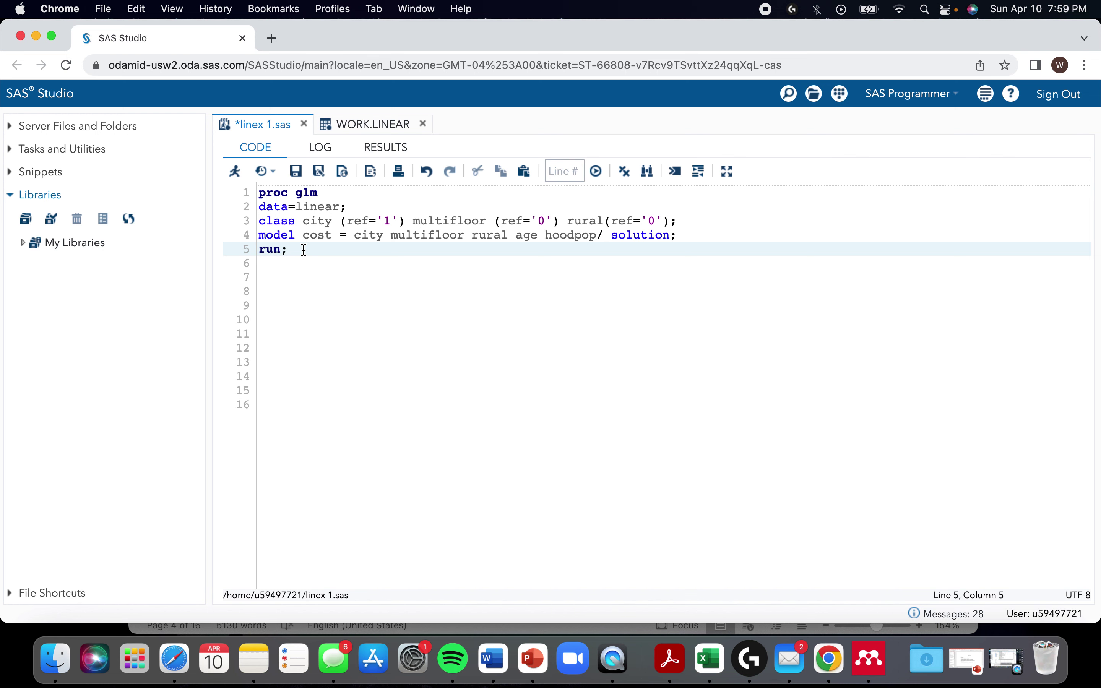
left_click(599, 238)
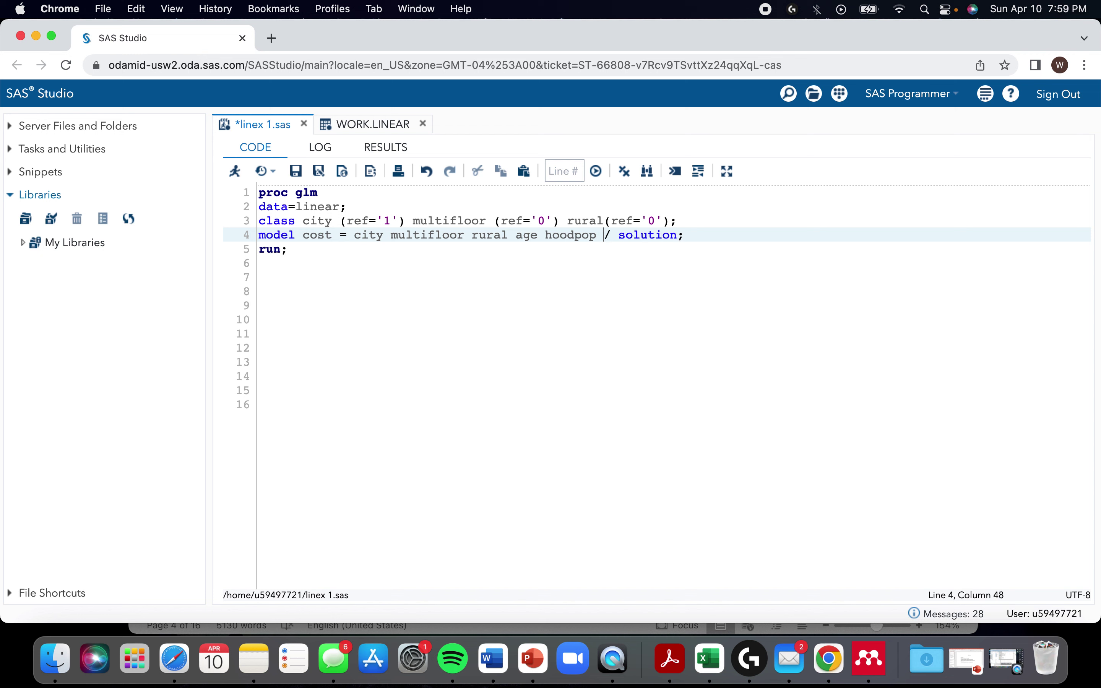
type("coty")
key("BackSpace")
key("BackSpace")
key("BackSpace")
type("ity*")
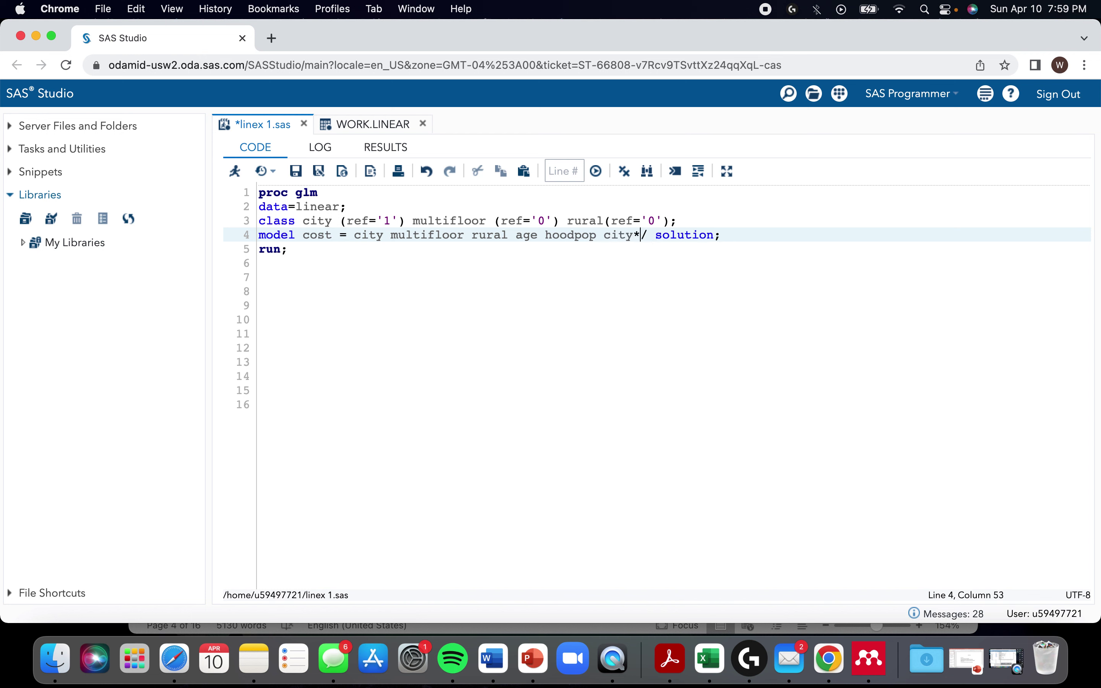
type("hoodpop")
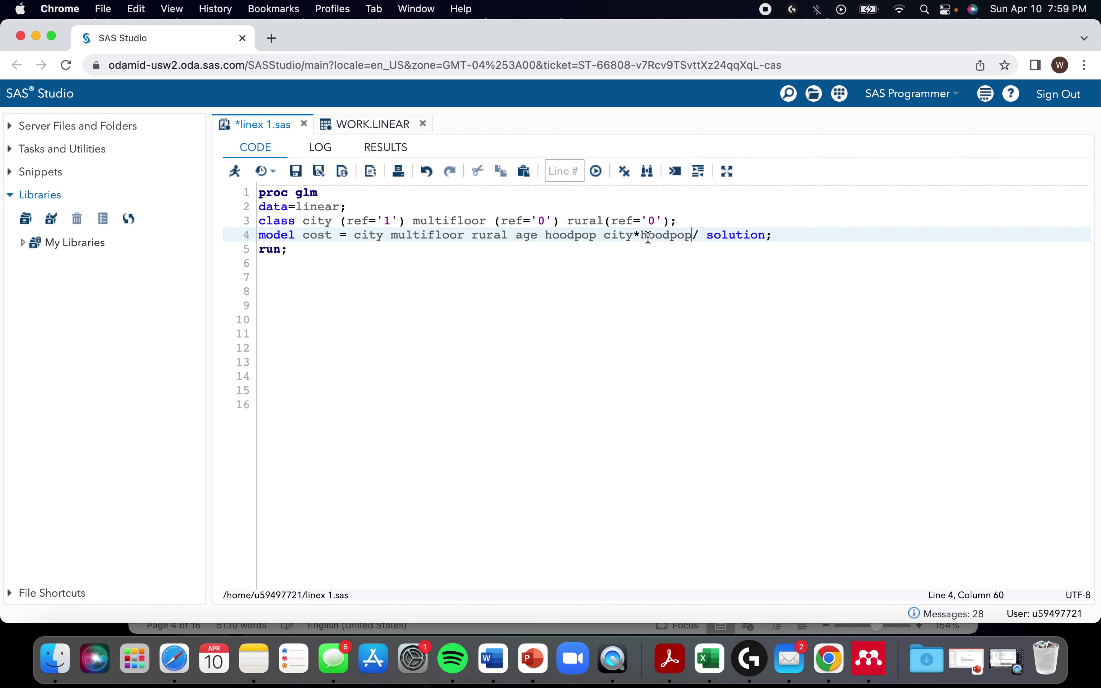
left_click_drag(304, 253, 254, 203)
key("F3")
scroll(378, 251, "down", 15)
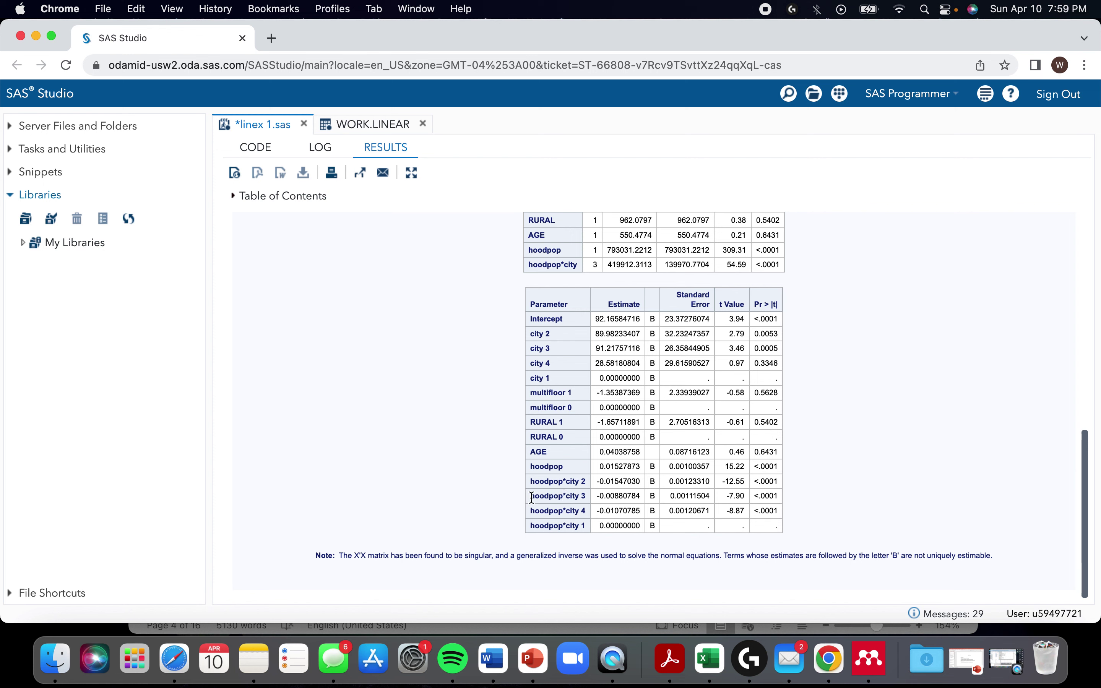
left_click_drag(532, 496, 781, 496)
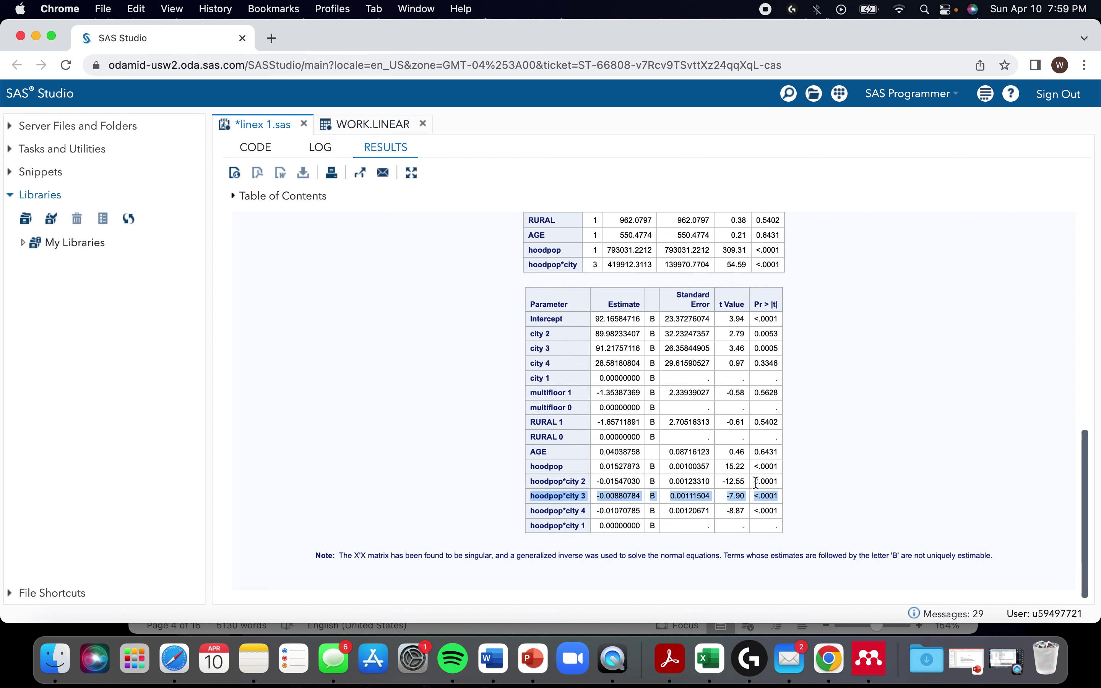
left_click_drag(754, 481, 772, 481)
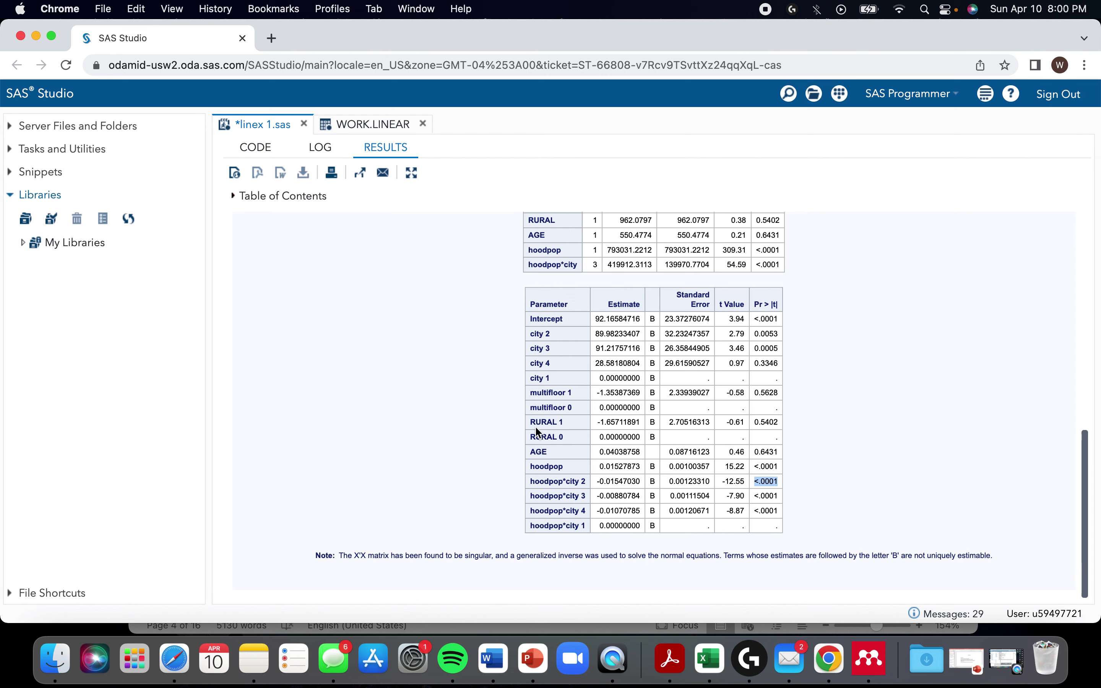
left_click(469, 424)
scroll(596, 381, "up", 10)
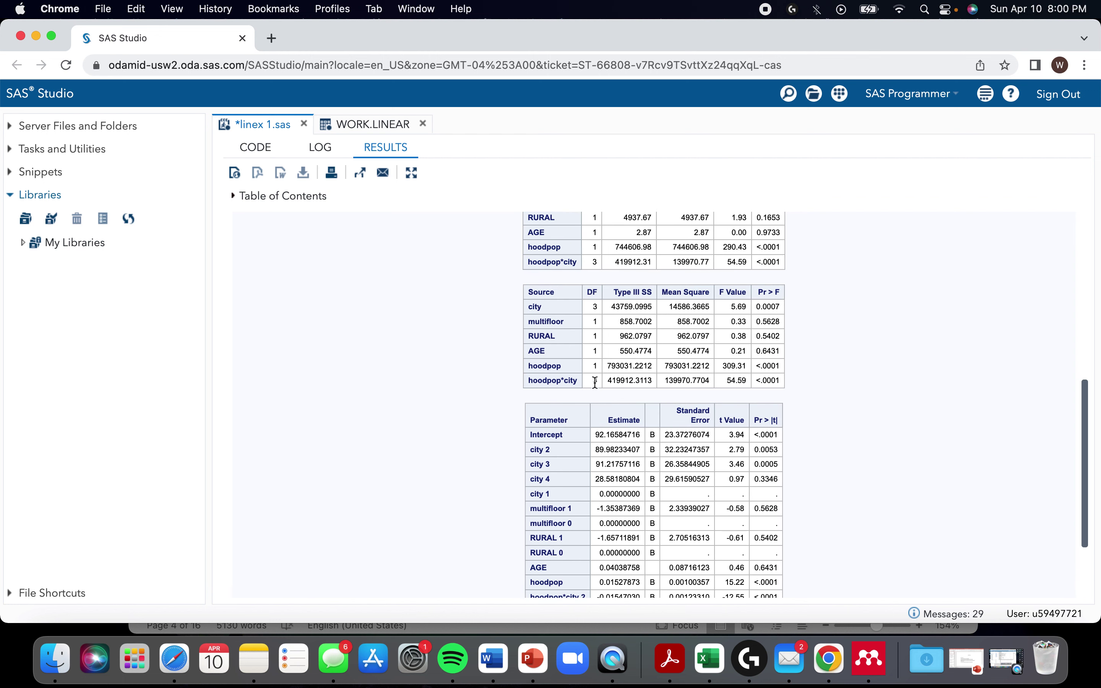
scroll(594, 382, "down", 10)
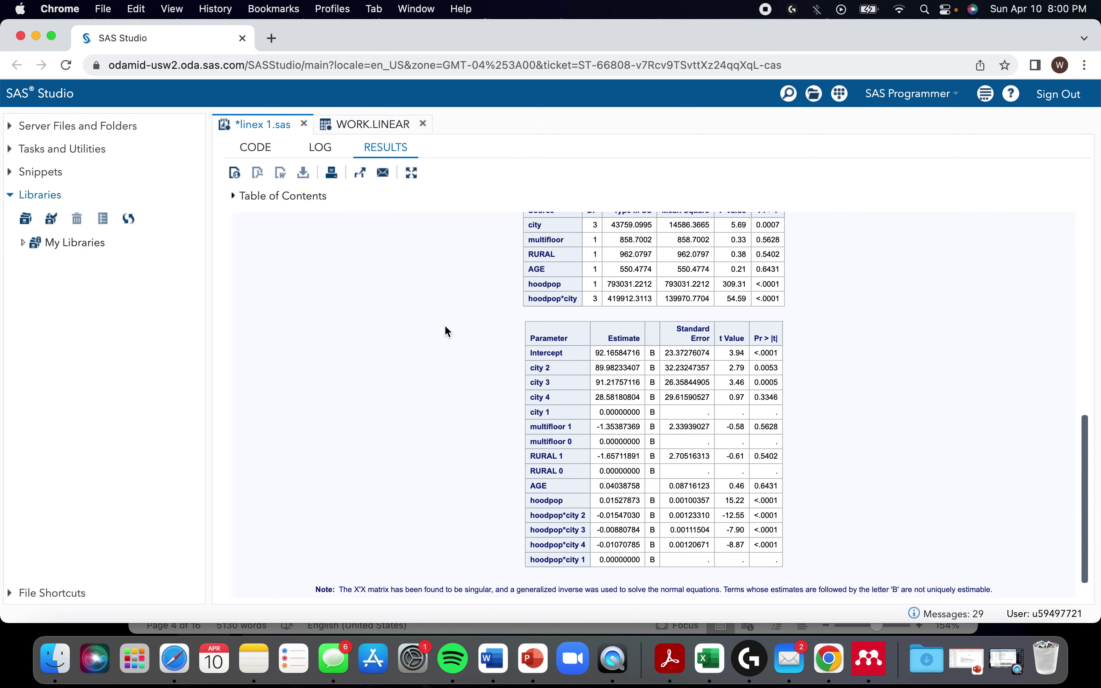
scroll(543, 338, "up", 4)
scroll(738, 383, "down", 3)
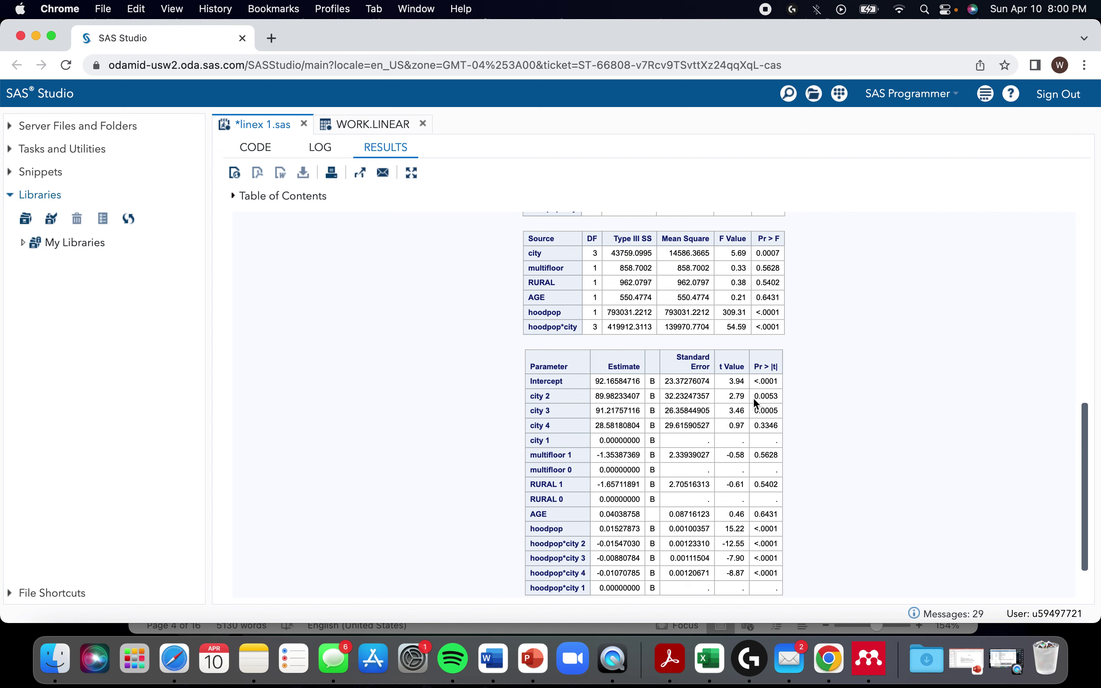
left_click_drag(754, 396, 776, 397)
left_click_drag(758, 411, 778, 410)
left_click(772, 411)
left_click_drag(777, 511, 538, 511)
scroll(604, 510, "up", 10)
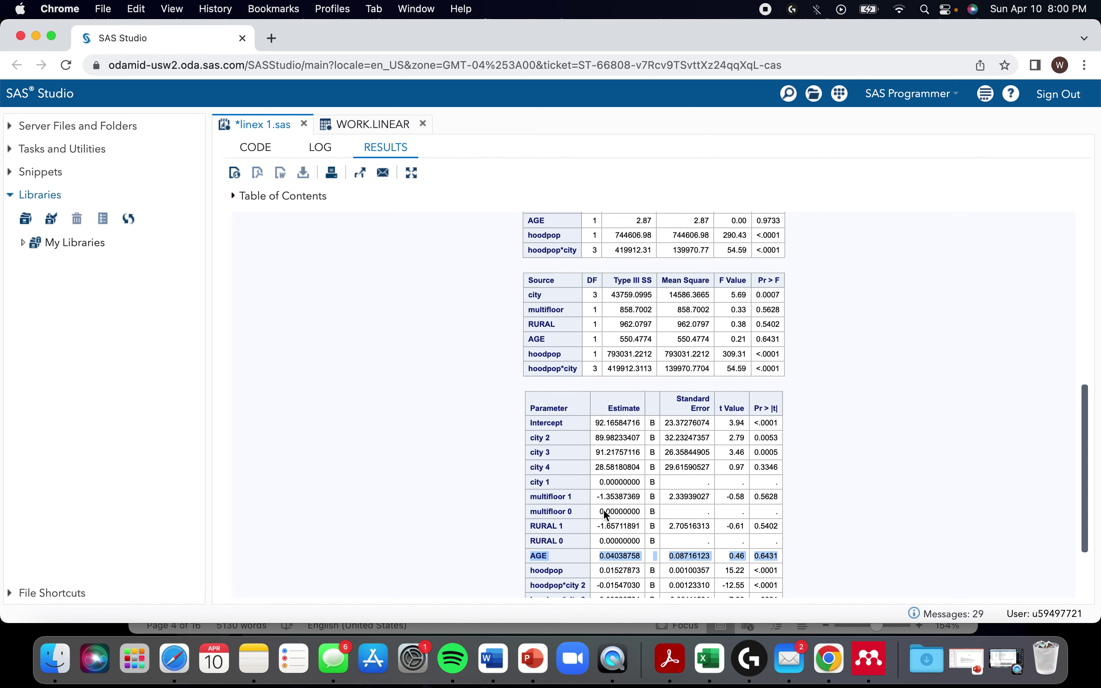
scroll(603, 512, "up", 1)
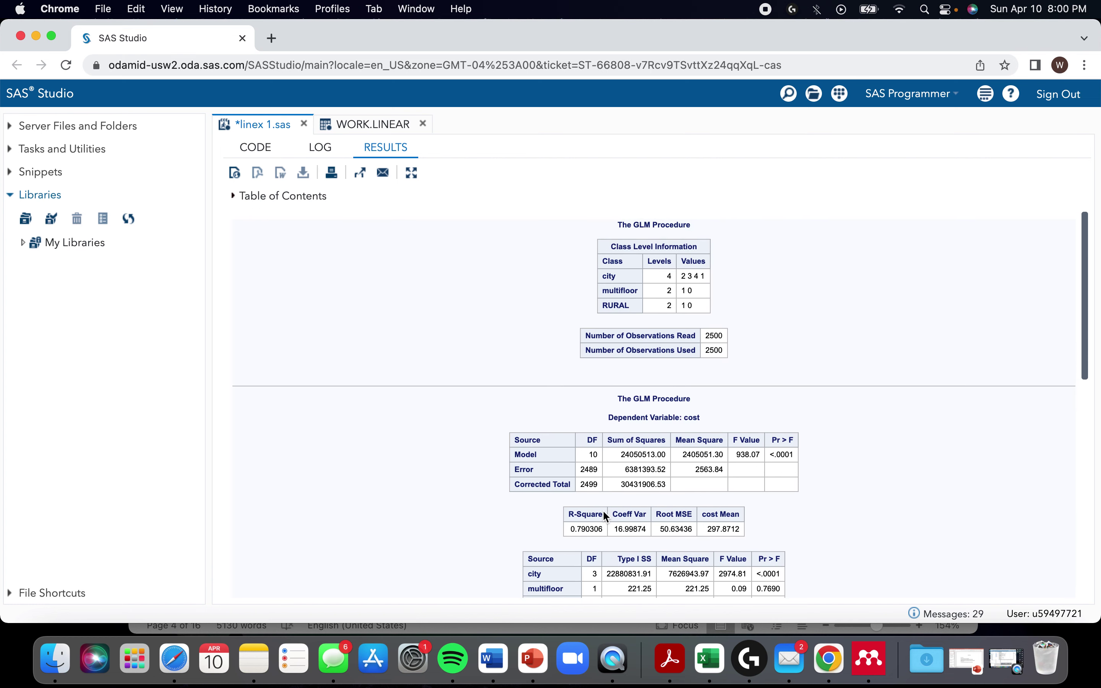
scroll(603, 511, "down", 5)
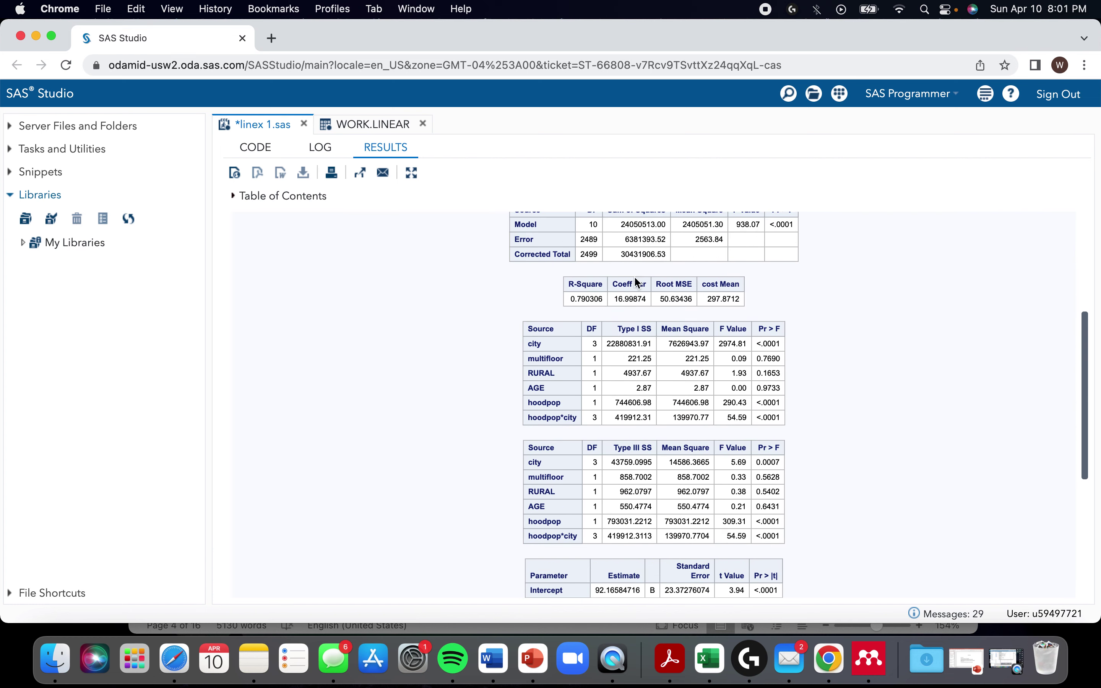
scroll(564, 347, "down", 1)
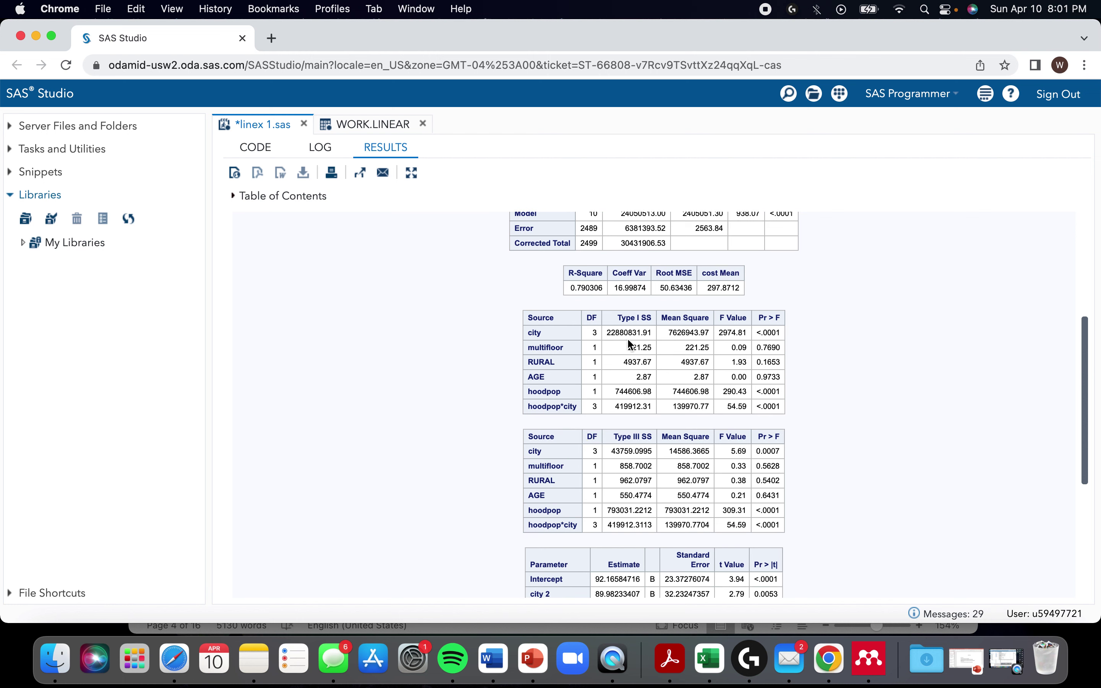
scroll(636, 348, "down", 4)
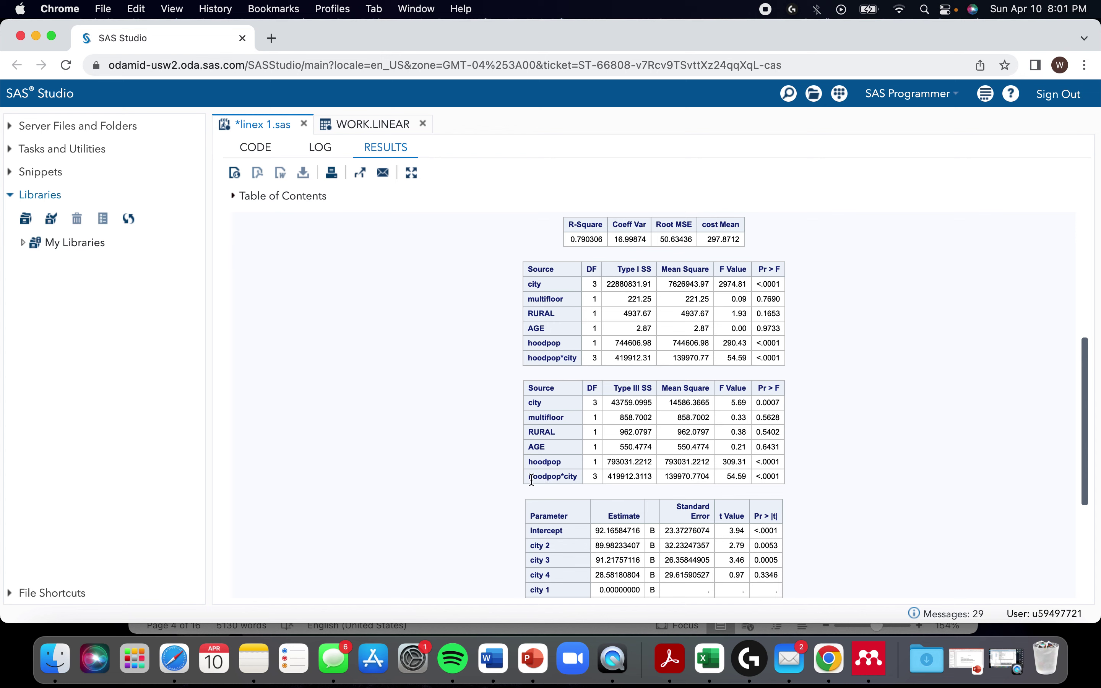
scroll(730, 481, "down", 5)
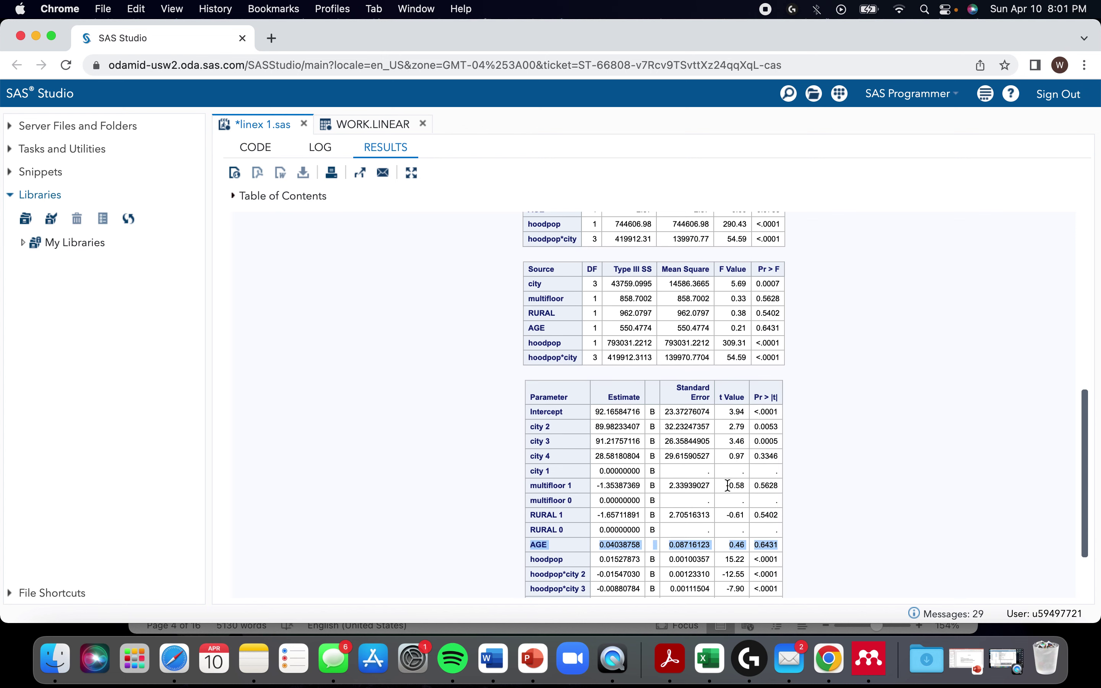
scroll(713, 482, "up", 10)
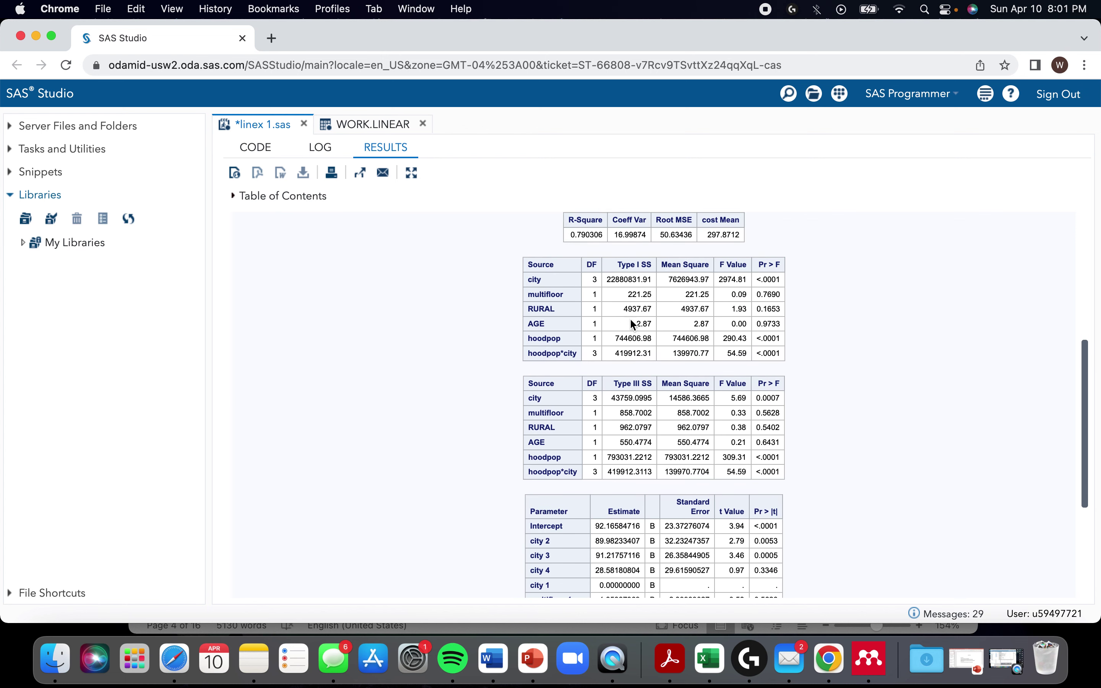
scroll(629, 321, "up", 5)
scroll(628, 332, "down", 15)
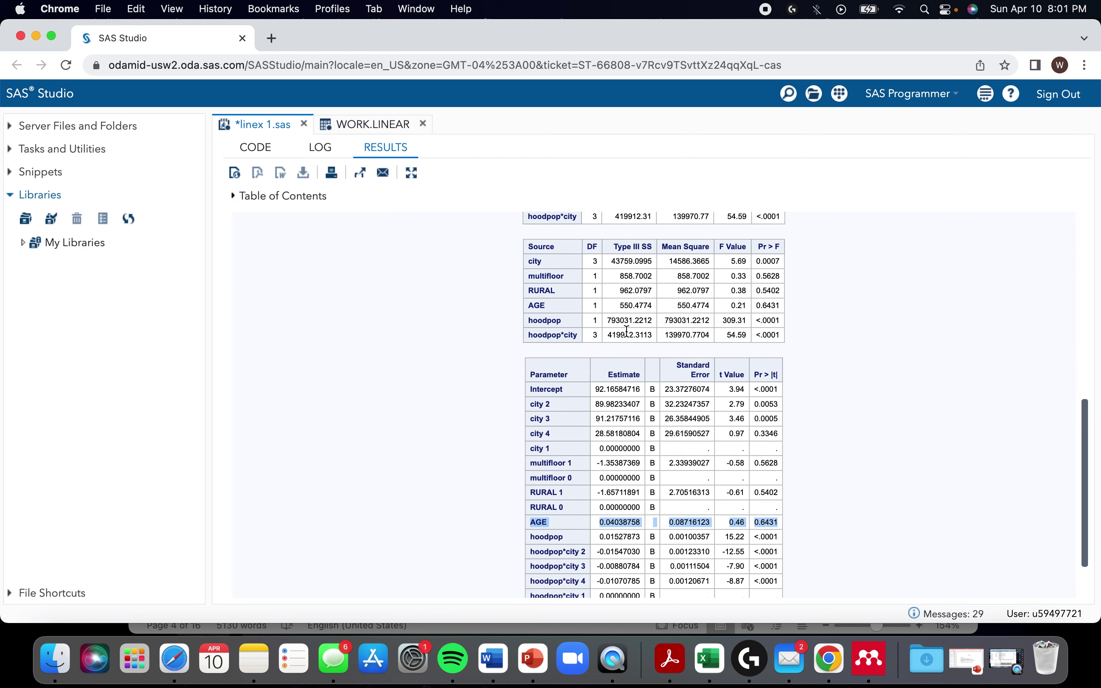
scroll(627, 332, "up", 15)
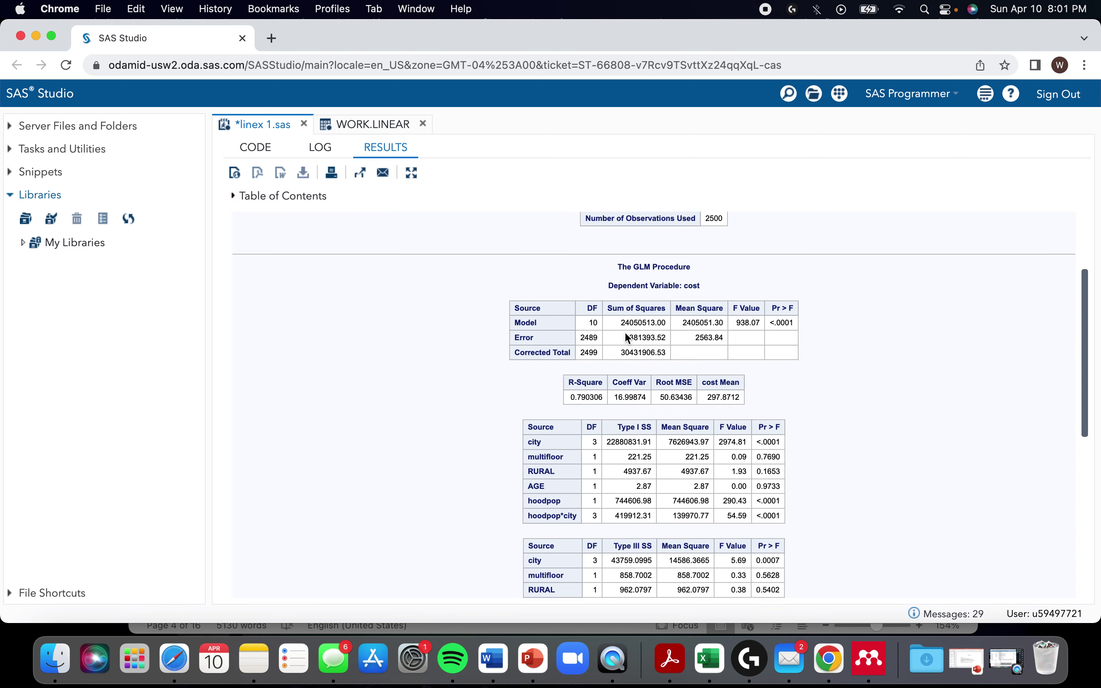
scroll(626, 332, "down", 1)
scroll(626, 336, "down", 1)
scroll(627, 364, "down", 15)
left_click(433, 382)
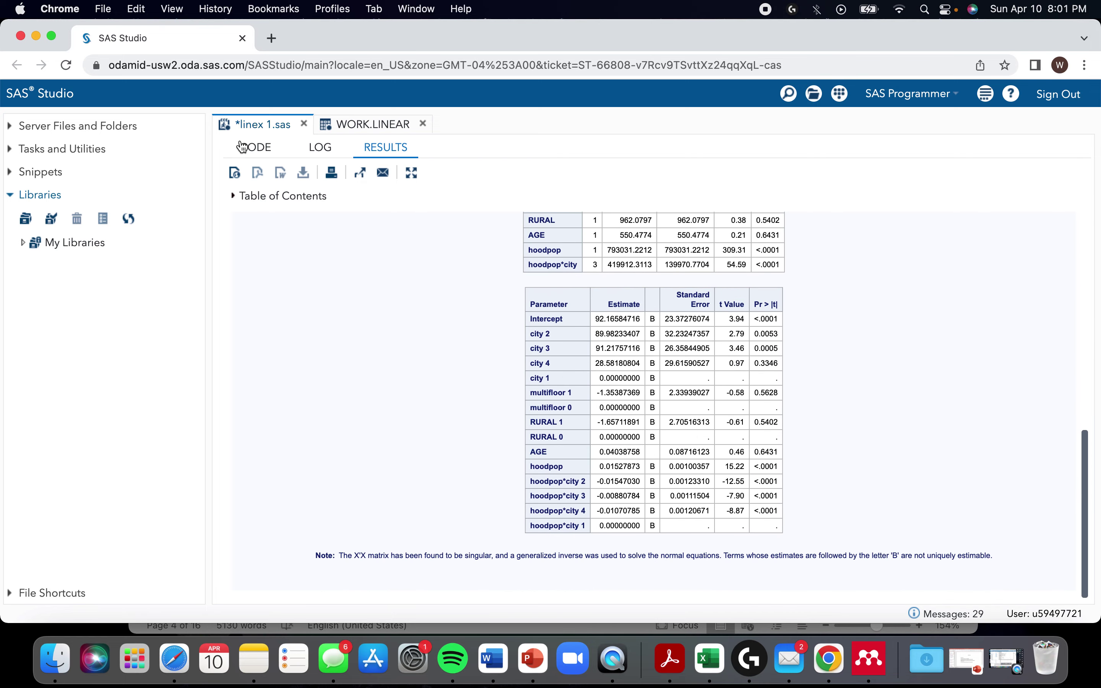
Step: Delete age from the MODEL statement, rerun, and review the 9-DF model results
left_click(255, 148)
left_click(615, 264)
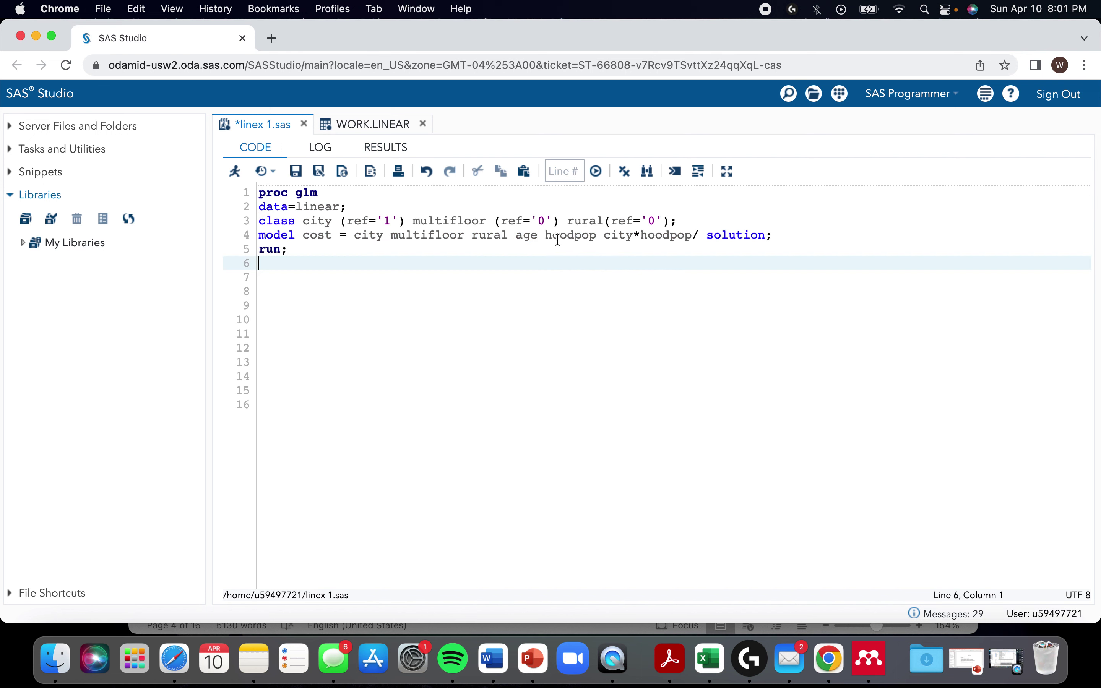
left_click_drag(544, 237, 517, 238)
key("BackSpace")
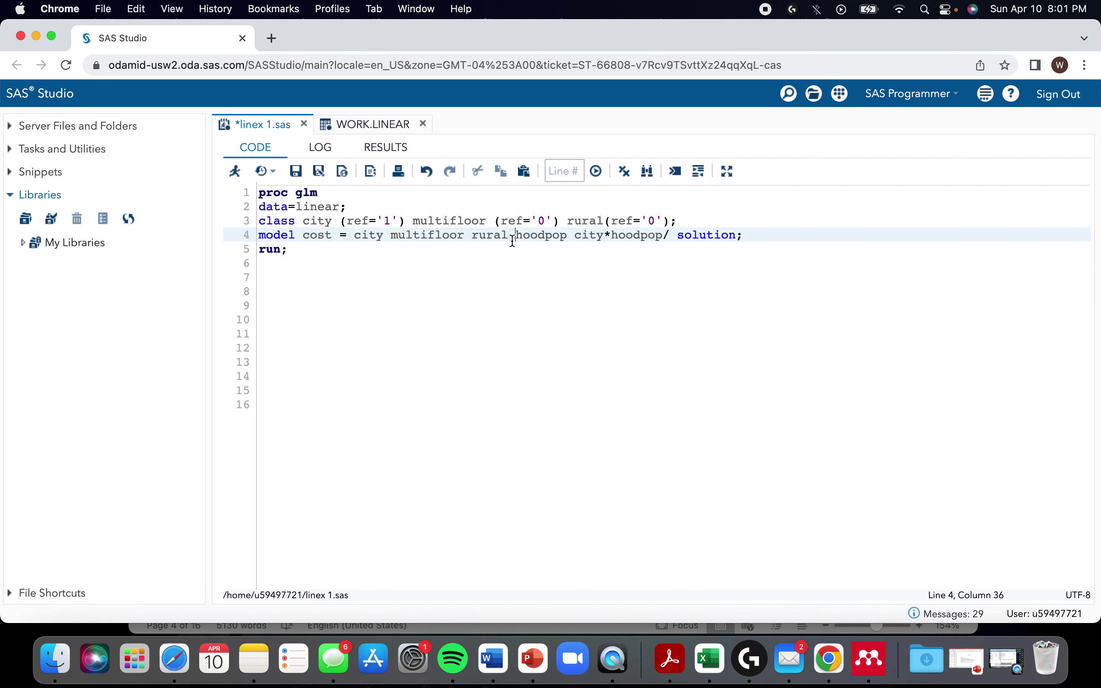
left_click_drag(291, 250, 262, 192)
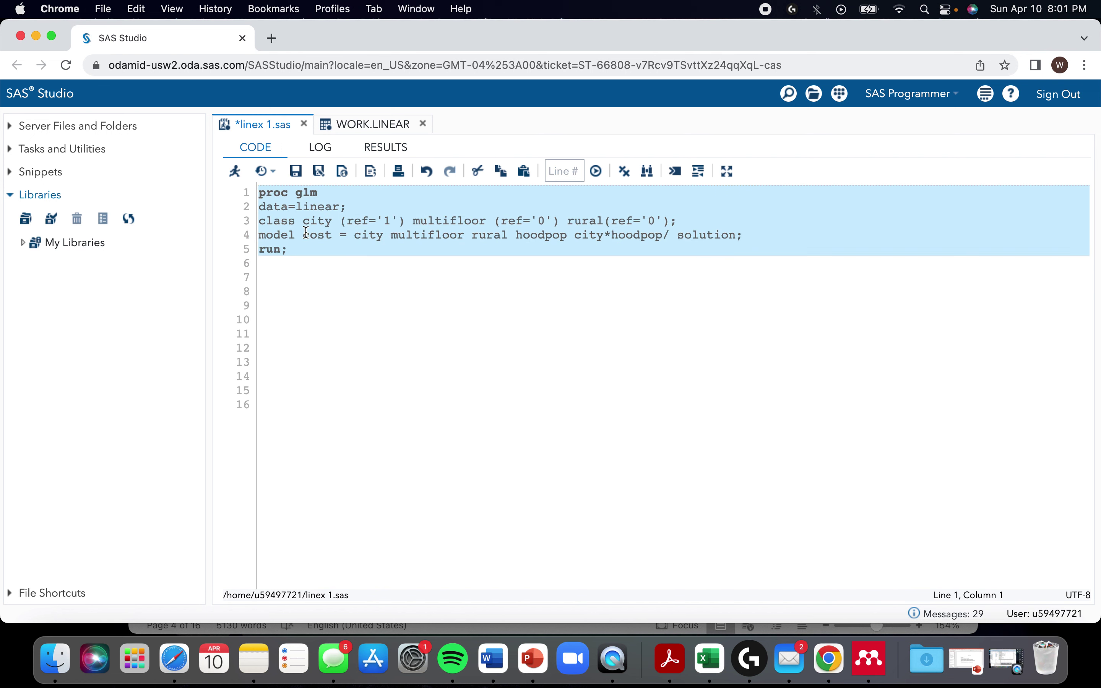
key("F3")
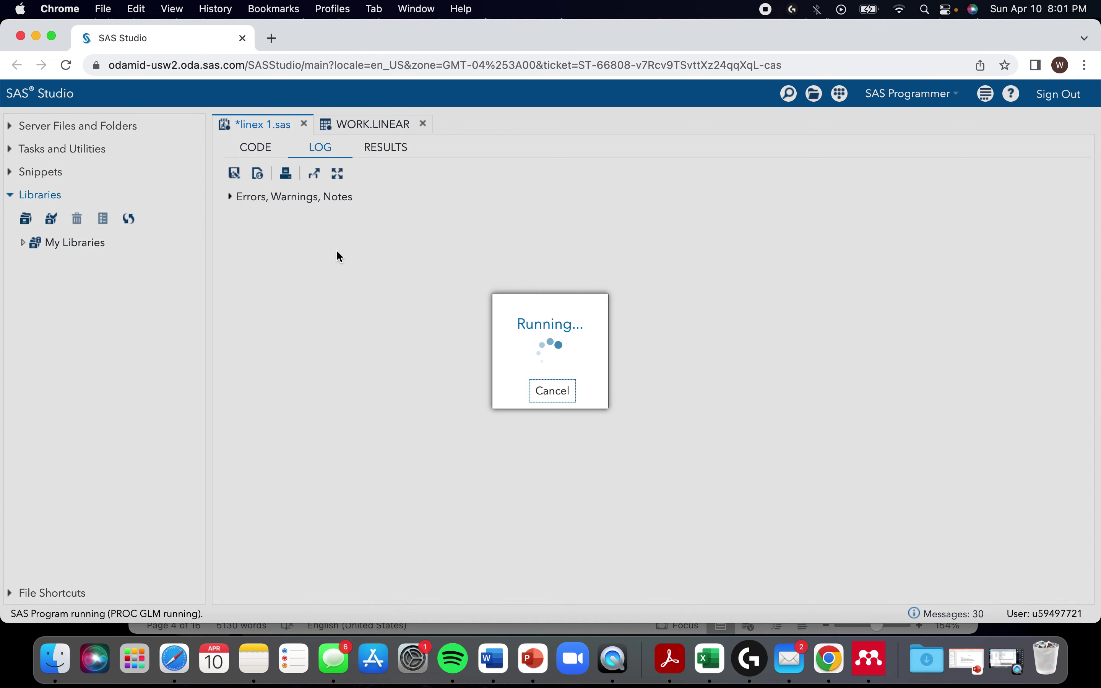
scroll(482, 337, "down", 3)
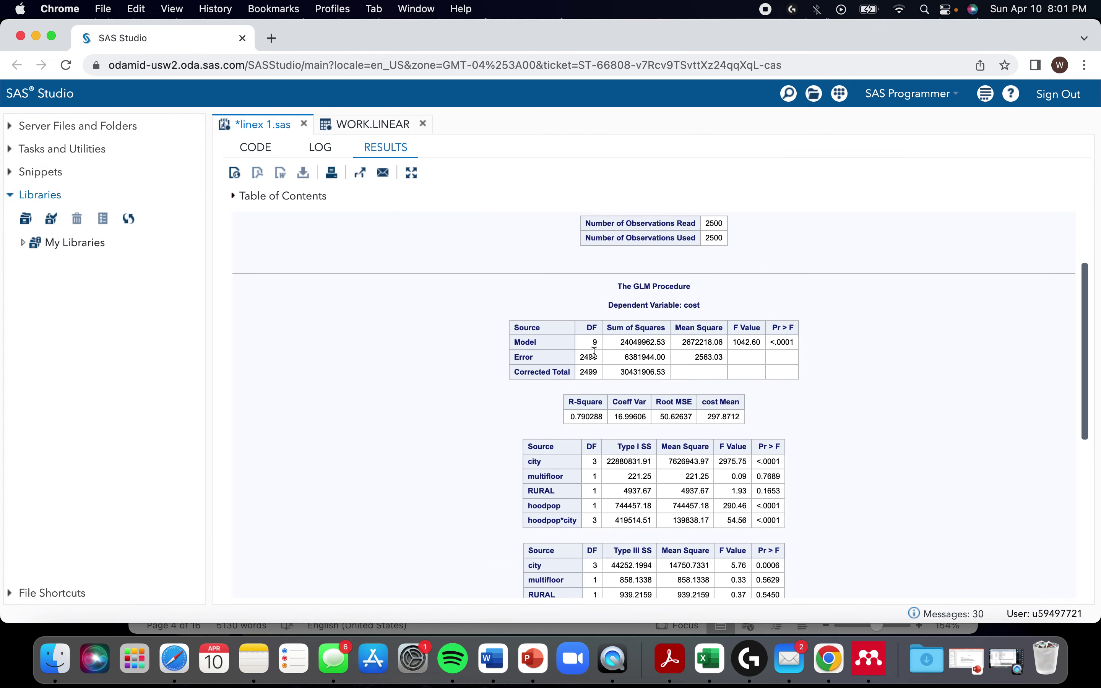
scroll(586, 355, "down", 3)
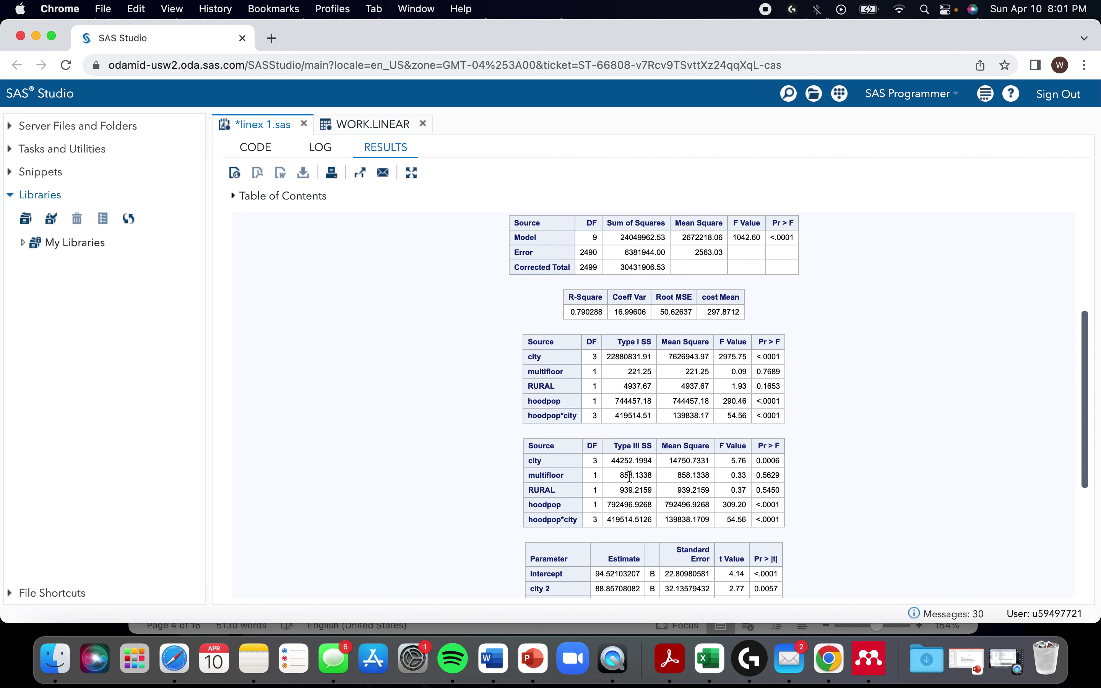
scroll(630, 476, "down", 3)
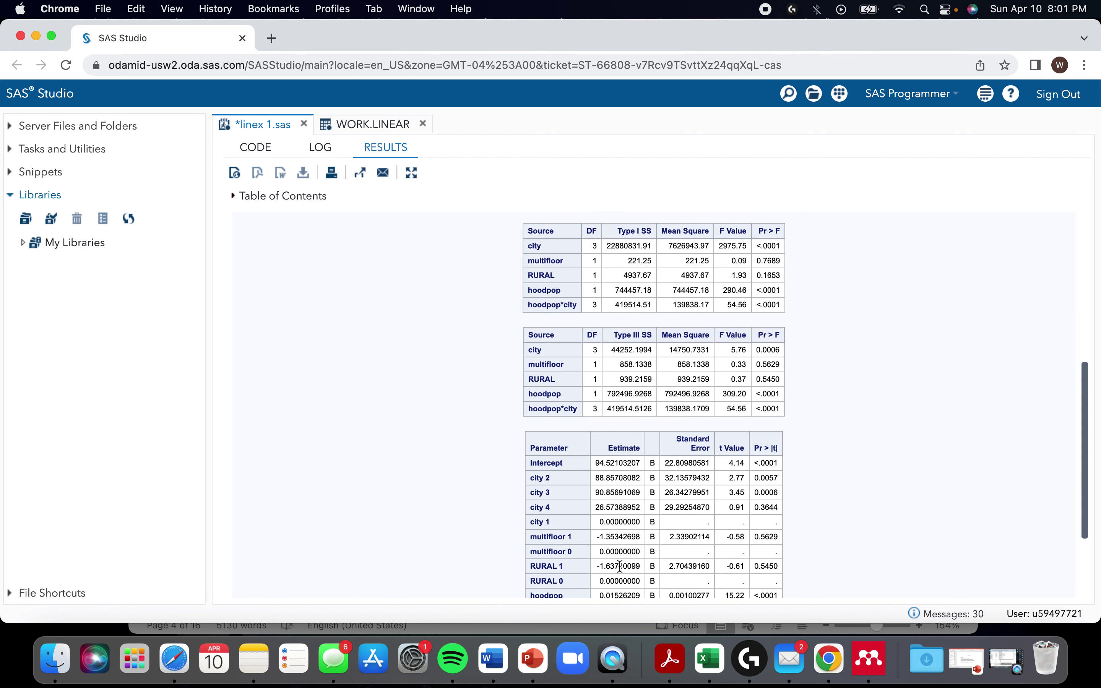
scroll(619, 567, "down", 1)
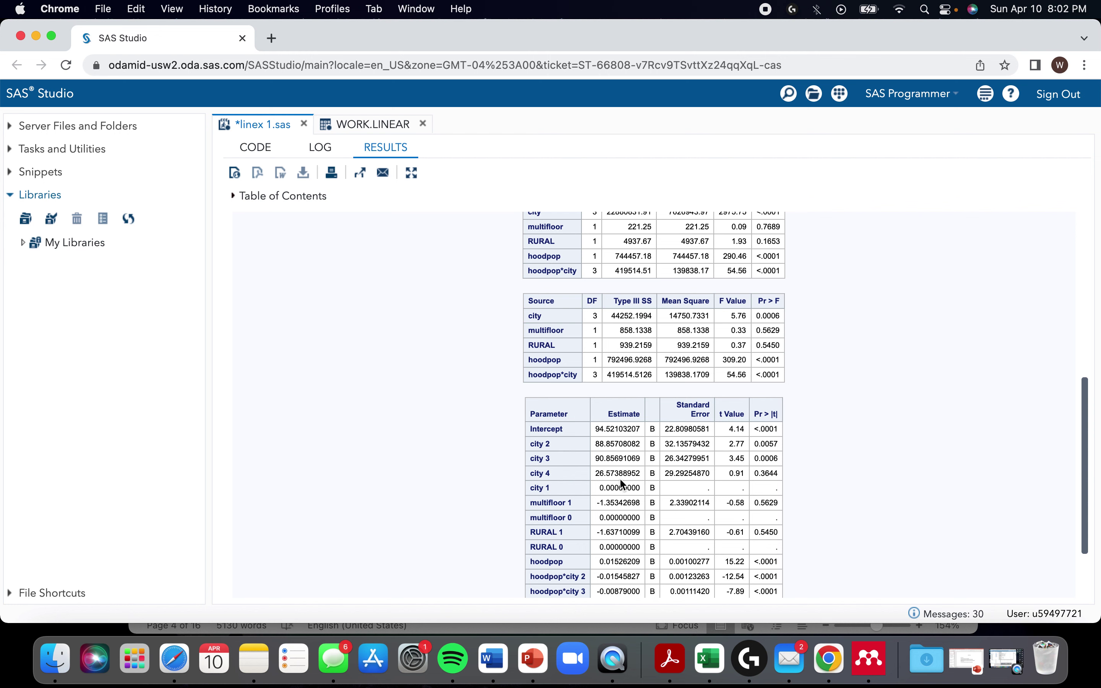
scroll(622, 485, "down", 3)
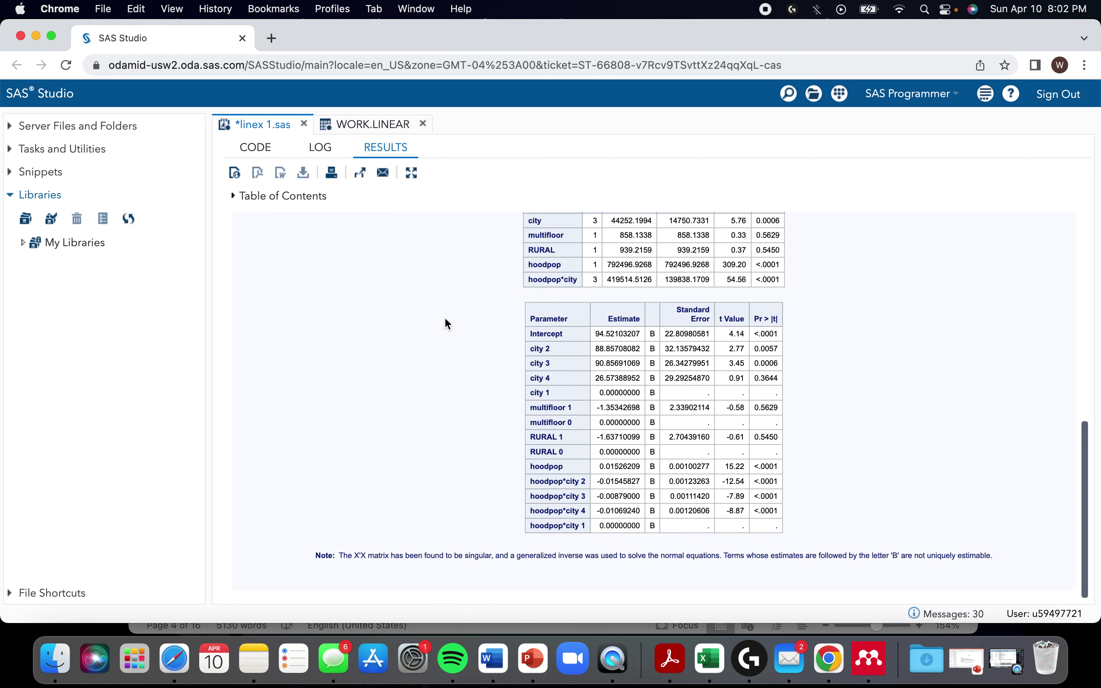
left_click(261, 149)
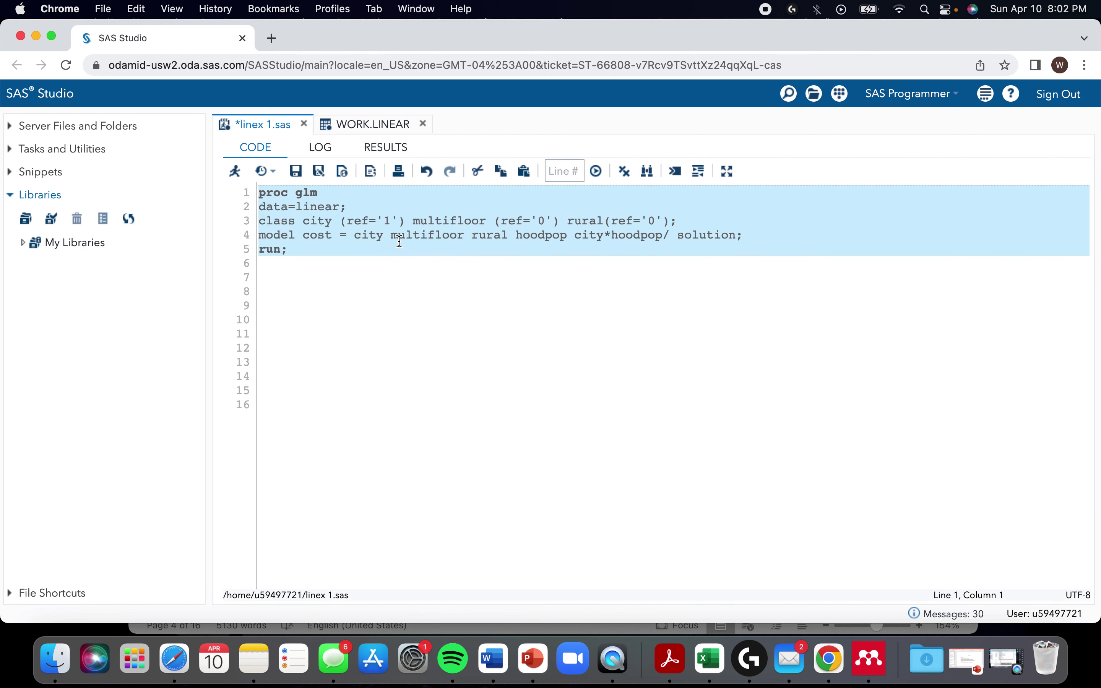
Step: Remove multifloor from the model terms and rerun the GLM
left_click(470, 235)
key("BackSpace")
key("BackSpace")
key("BackSpace")
key("BackSpace")
key("BackSpace")
key("BackSpace")
key("BackSpace")
key("BackSpace")
key("BackSpace")
key("BackSpace")
key("BackSpace")
left_click_drag(307, 252, 248, 193)
key("F3")
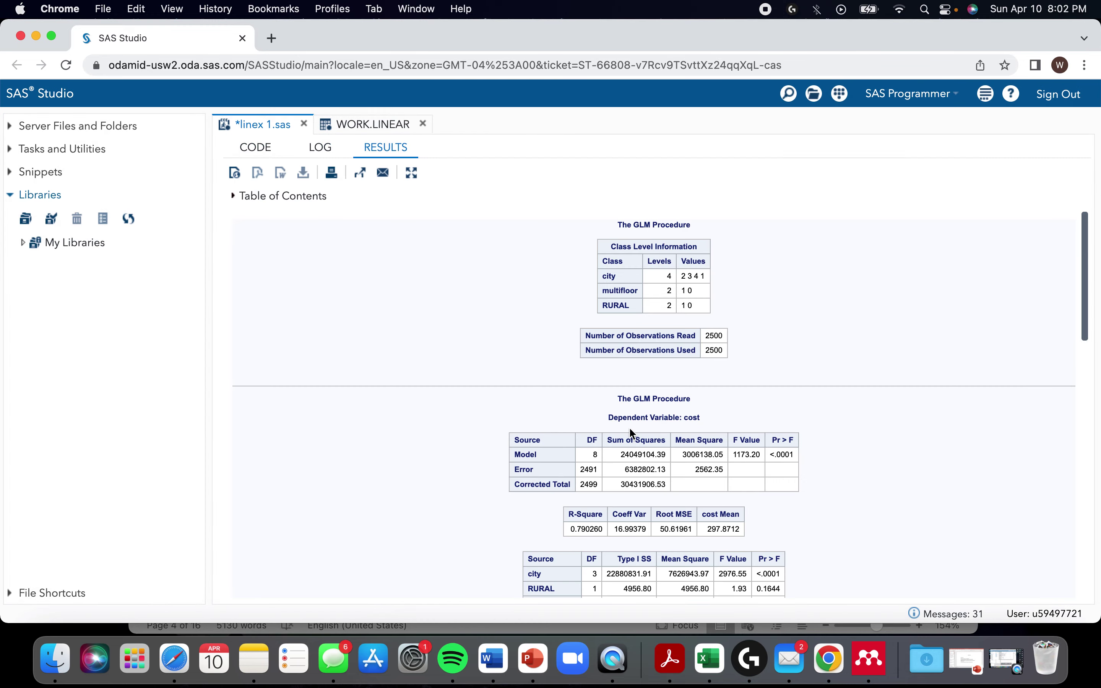
scroll(629, 427, "down", 9)
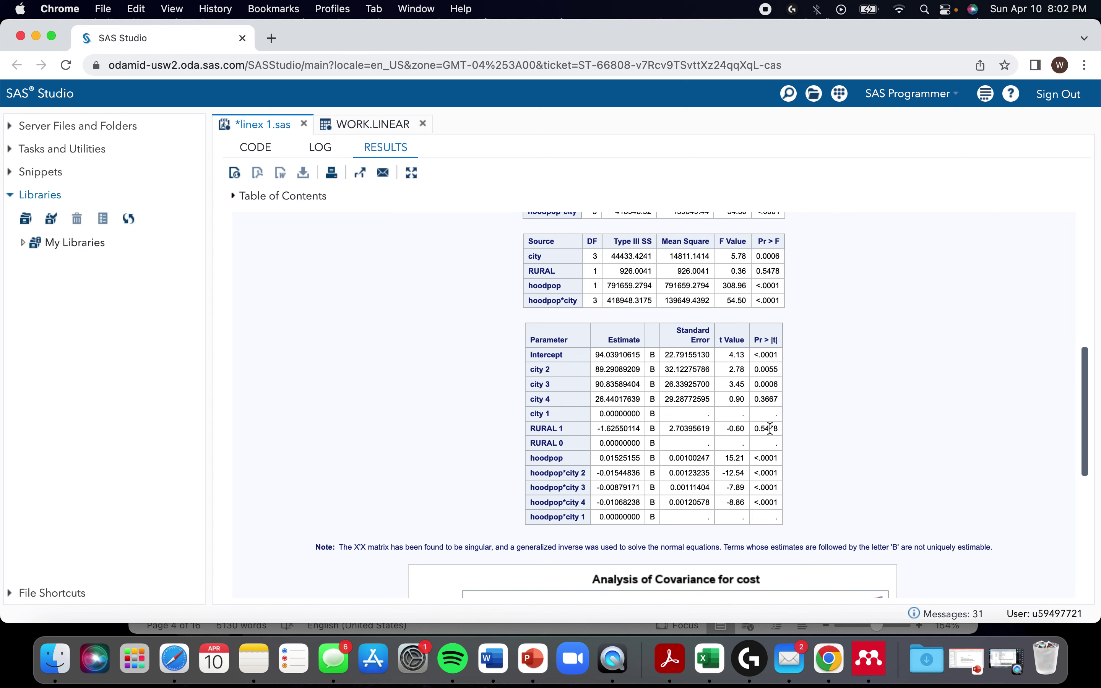
Step: Remove rural from the model terms and select the whole program
left_click(253, 148)
left_click(426, 235)
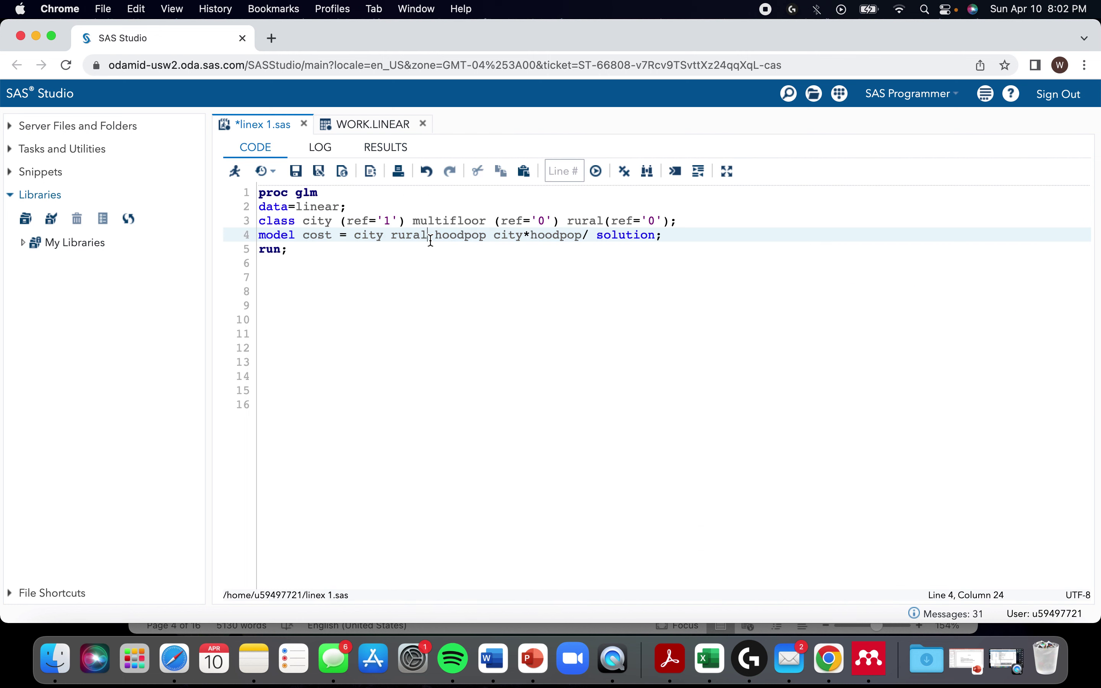
key("BackSpace")
key("BackSpace")
key("BackSpace")
key("BackSpace")
key("BackSpace")
key("BackSpace")
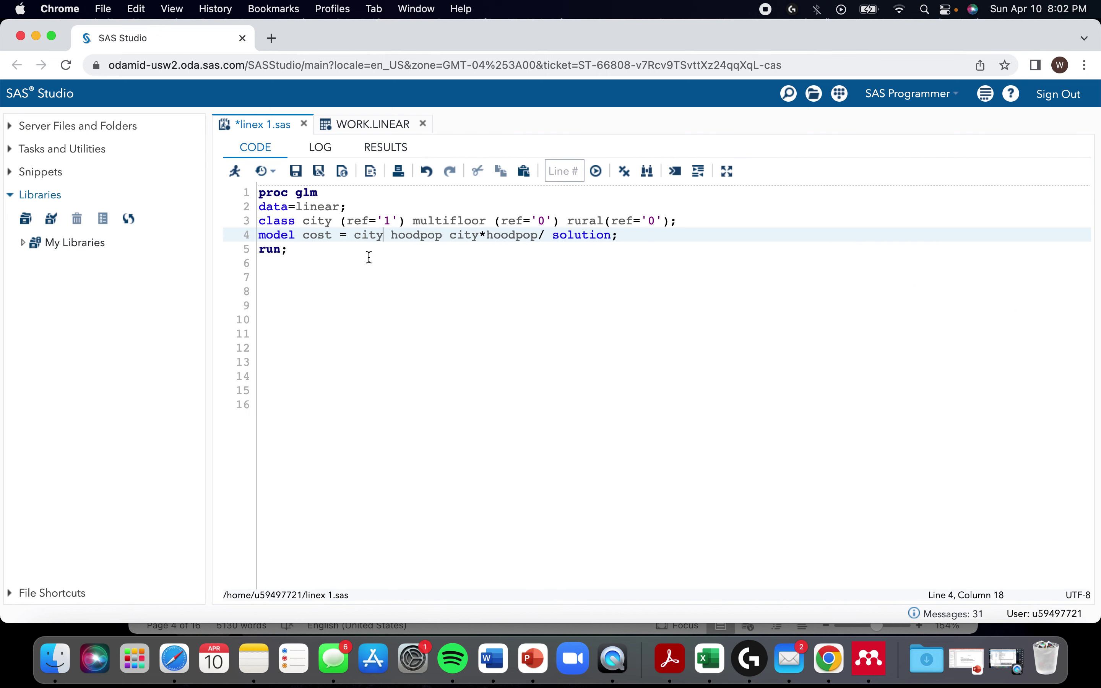
left_click_drag(294, 250, 246, 198)
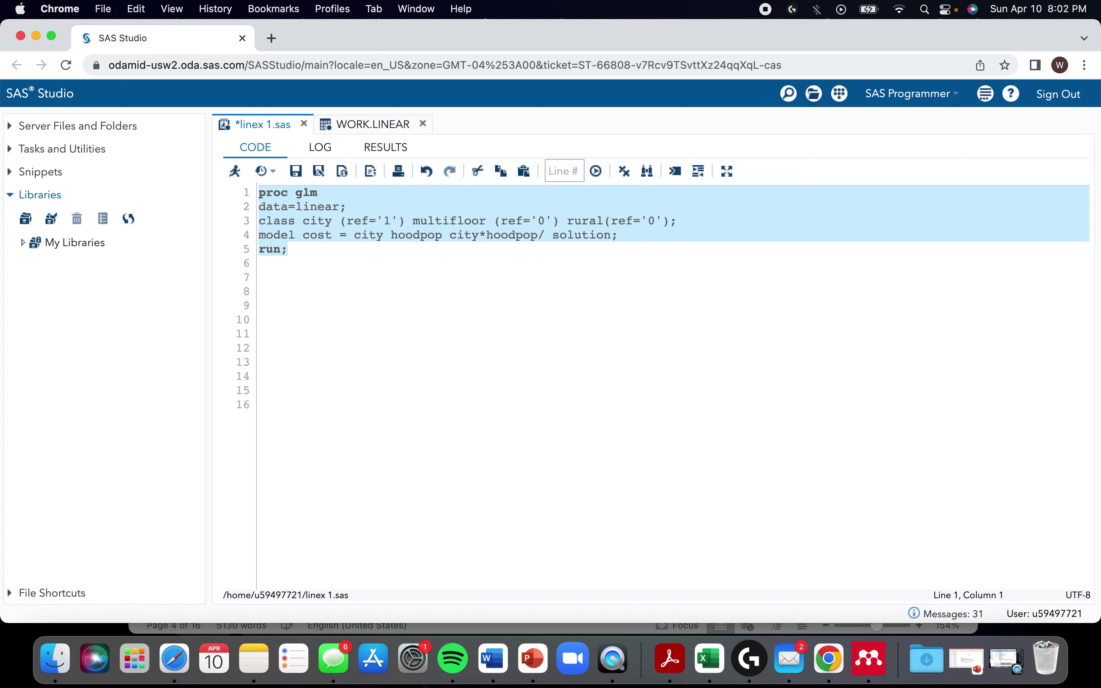
Step: Run the reduced model and review estimates, noting city 4's p-value 0.3495, and the covariance plot
key("F3")
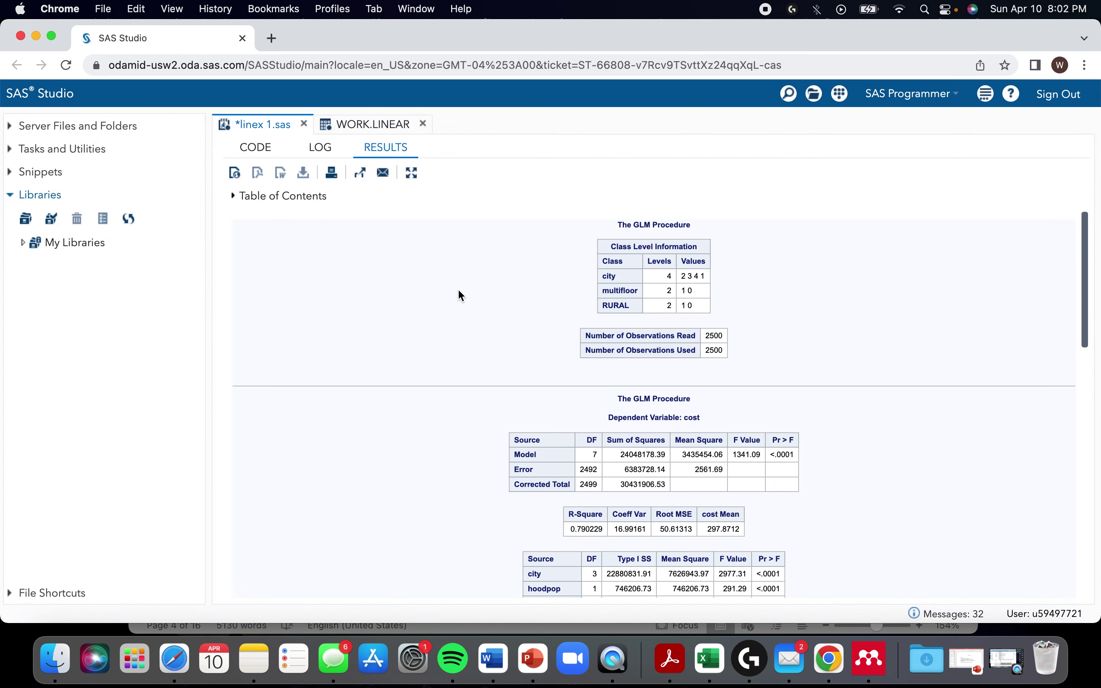
scroll(457, 291, "down", 10)
scroll(457, 292, "down", 3)
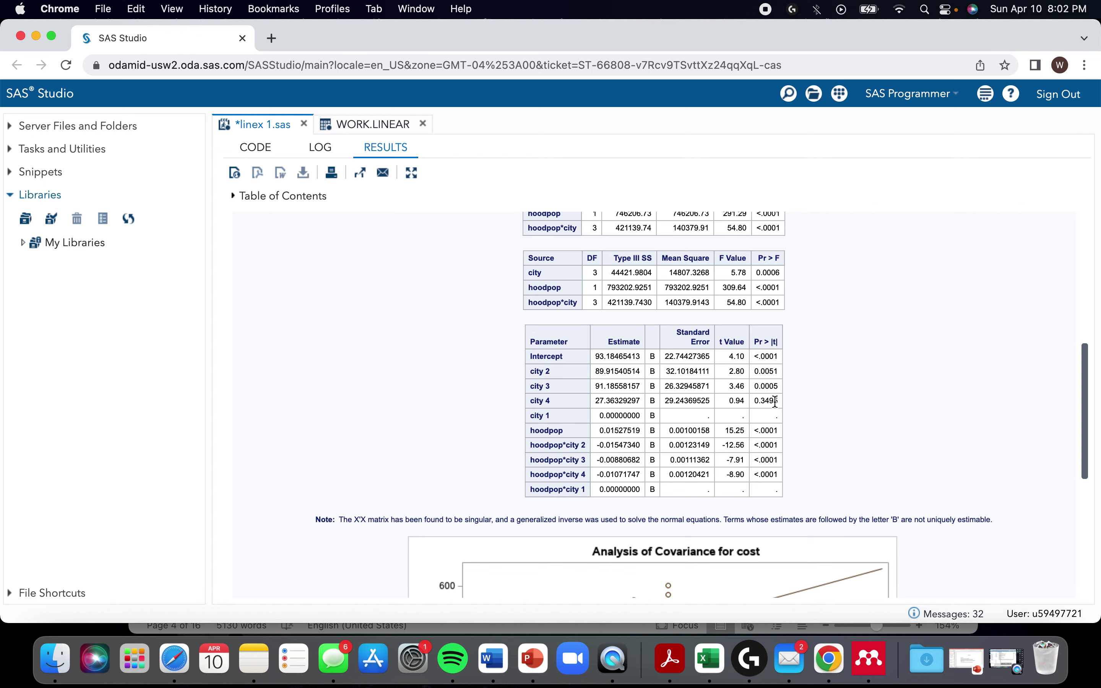
left_click_drag(778, 400, 748, 400)
scroll(763, 458, "down", 10)
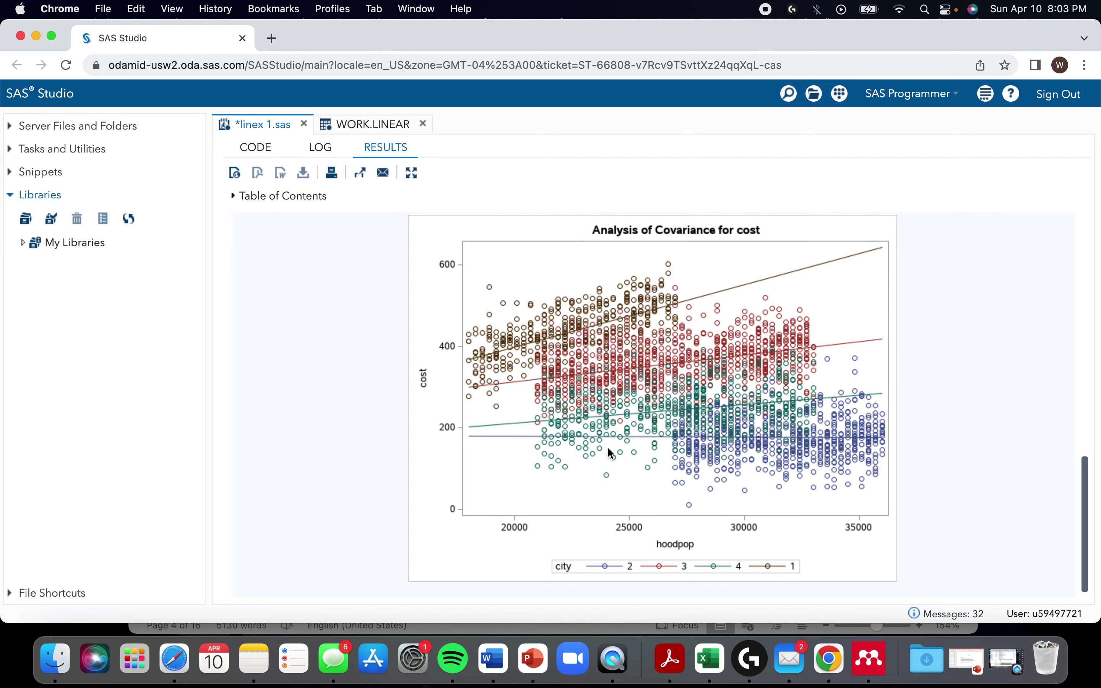
scroll(610, 451, "up", 15)
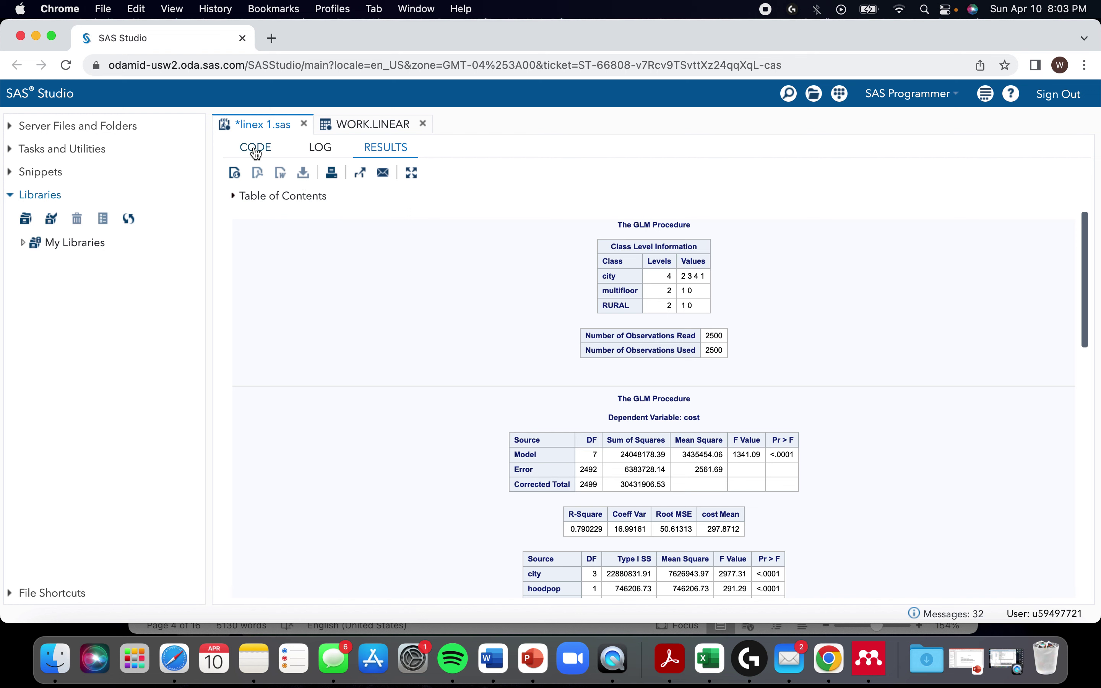
Step: On line 7 below the GLM code, write data linear; followed by set linear;
left_click(256, 148)
left_click(312, 278)
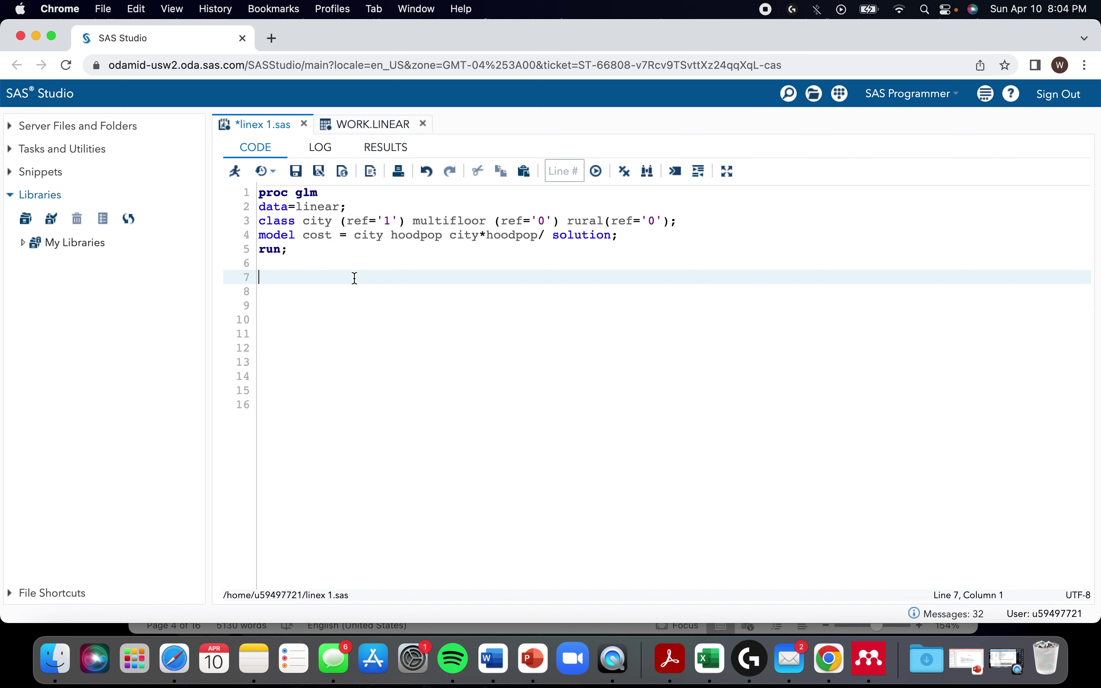
type("data")
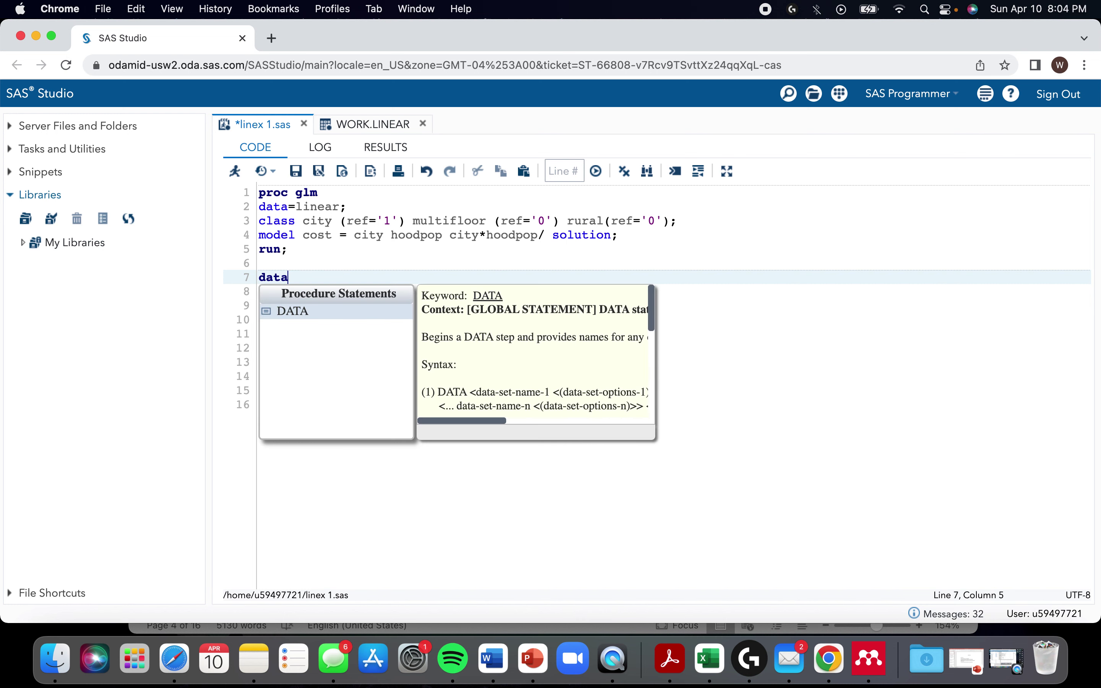
type(" linear")
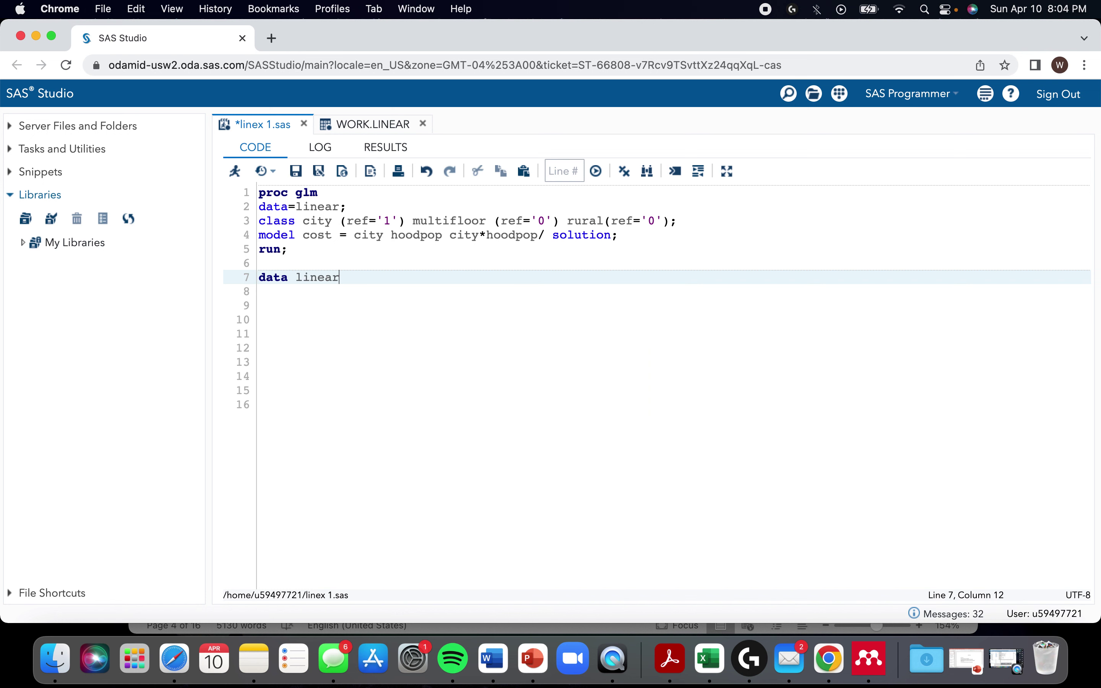
key("Return")
key("BackSpace")
type(";")
key("Return")
type("set")
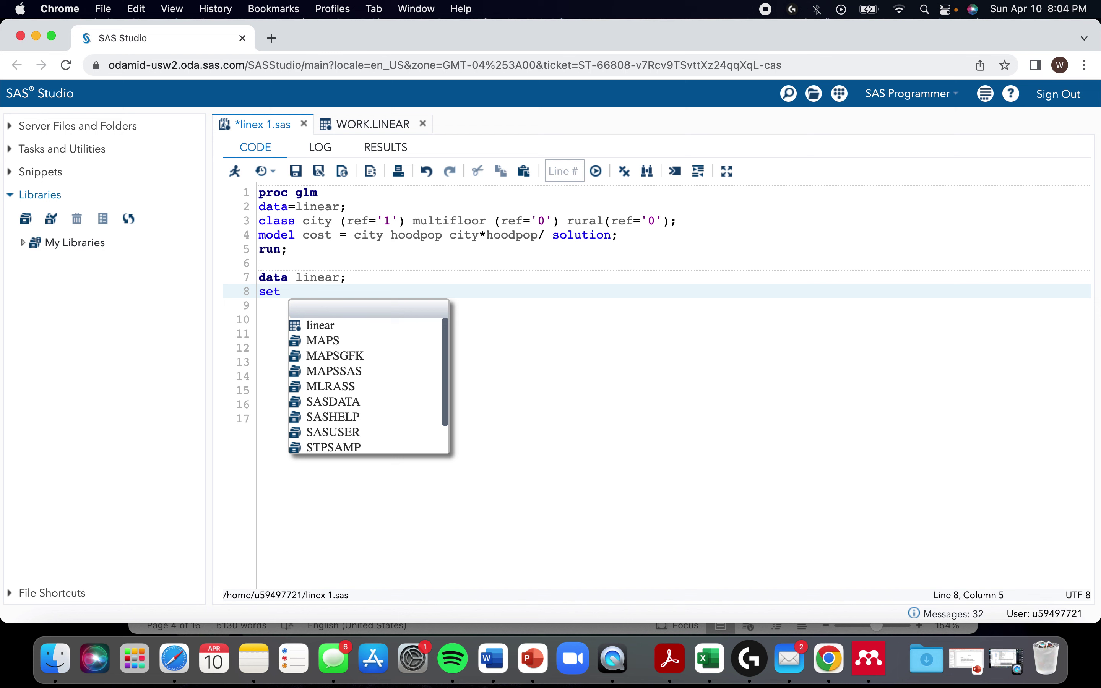
type("linear")
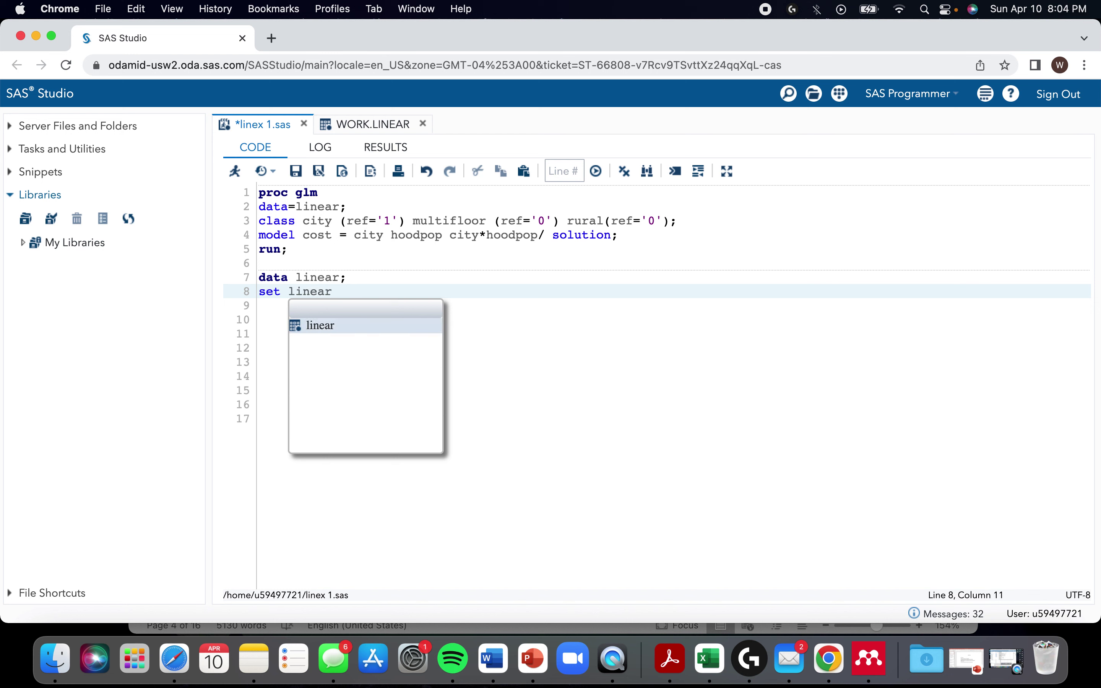
type(";")
key("Return")
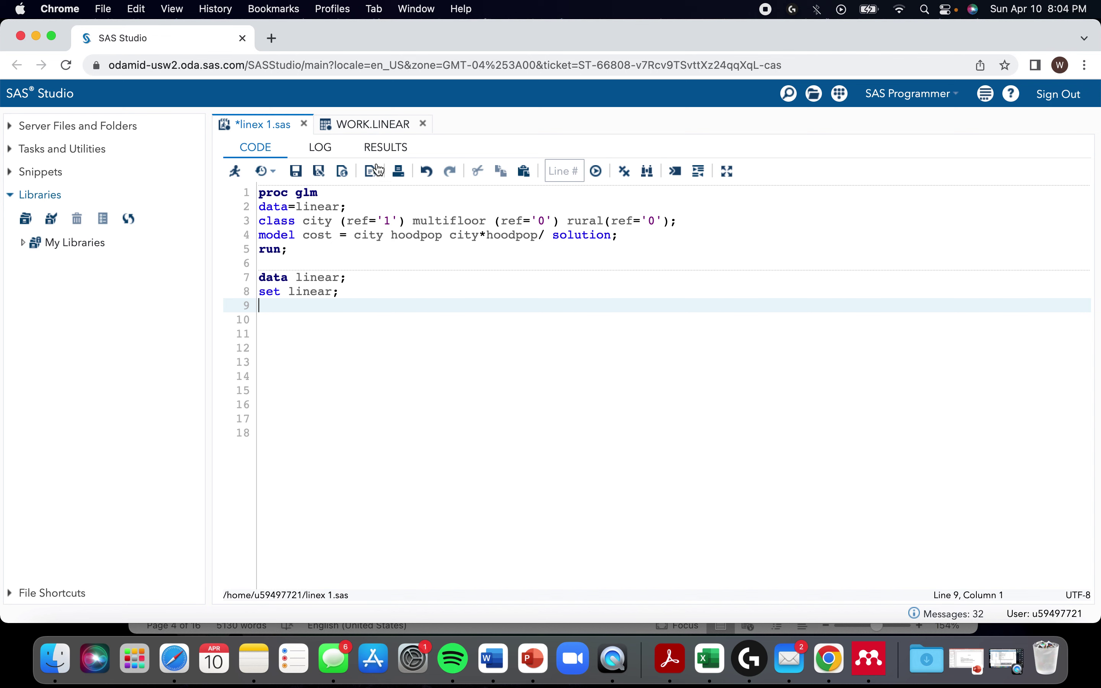
Step: Browse the WORK.LINEAR table's 2500 rows and six columns, city through hoodpop
left_click(370, 124)
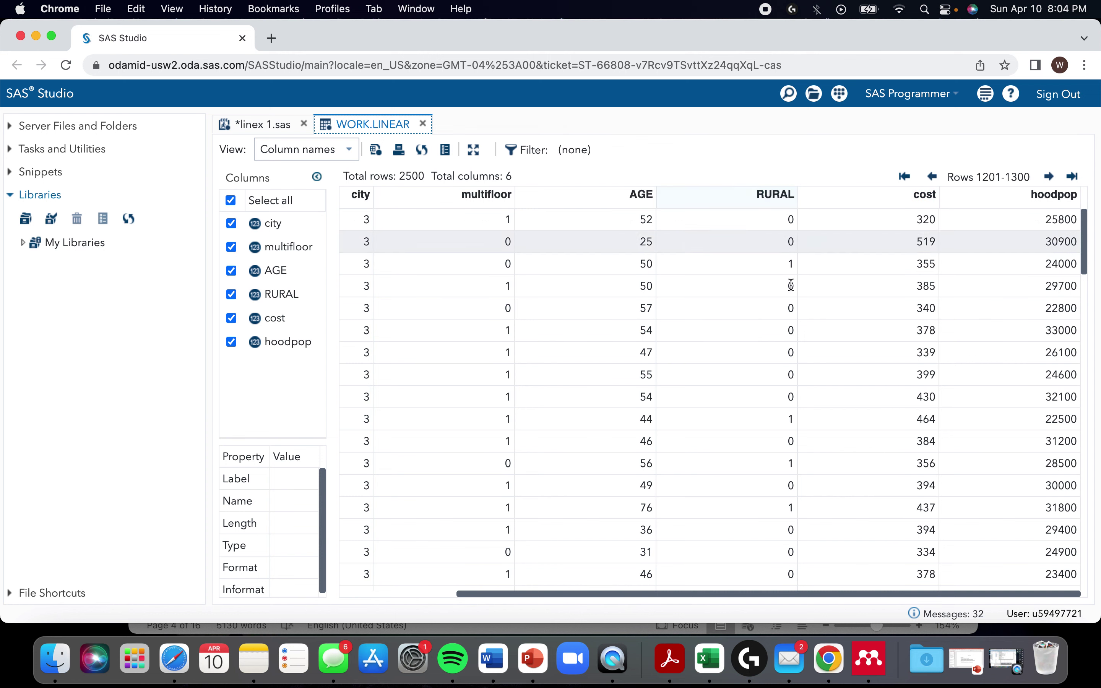
left_click_drag(730, 589, 821, 594)
left_click(730, 450)
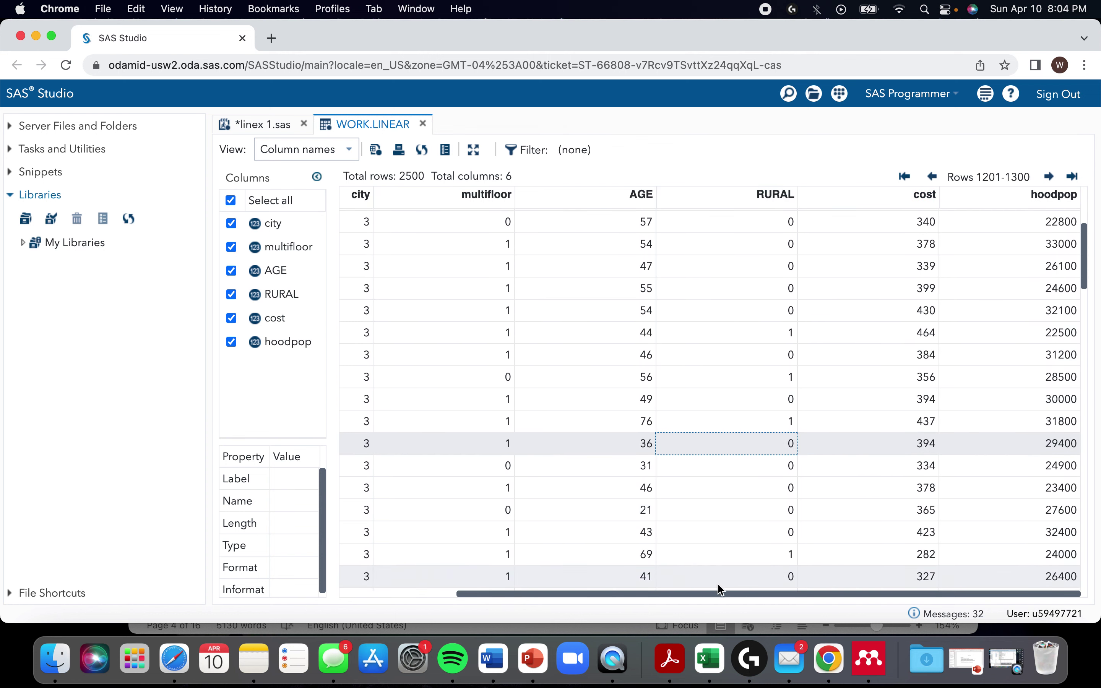
left_click_drag(713, 601, 545, 296)
left_click(545, 296)
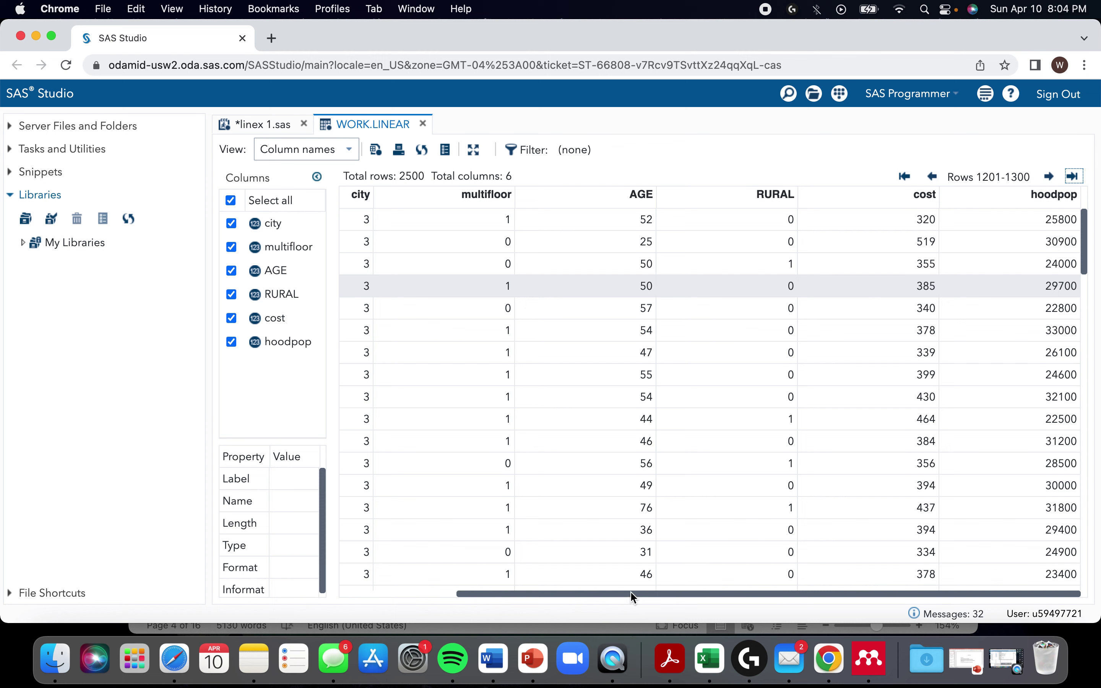
left_click_drag(630, 593, 489, 596)
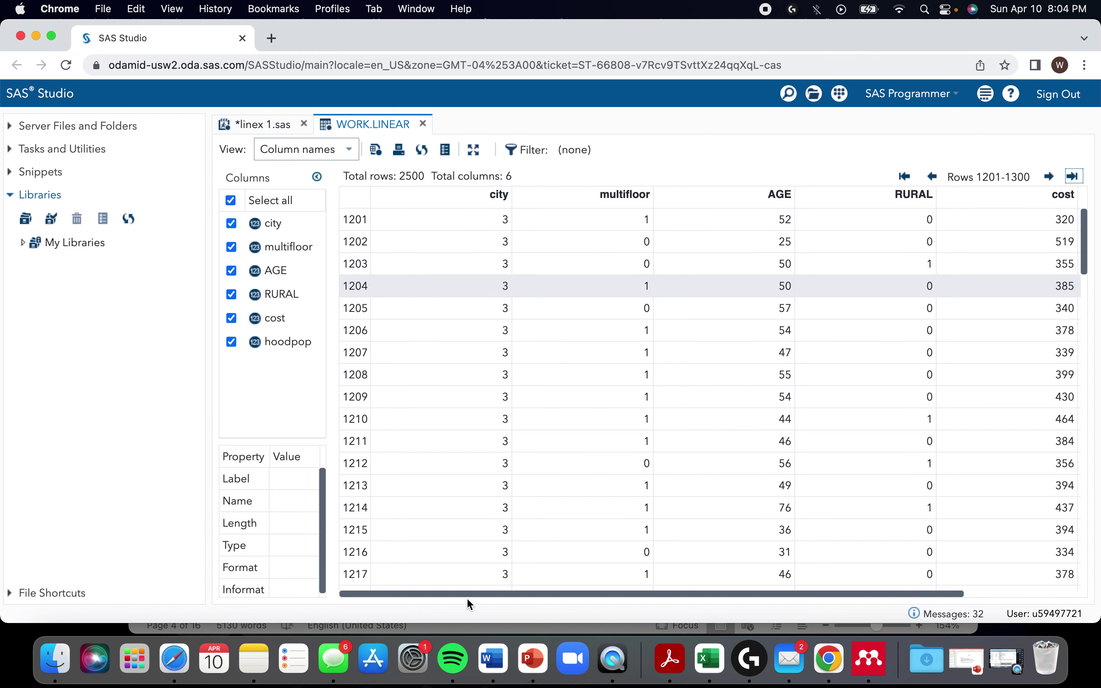
left_click_drag(467, 594, 619, 580)
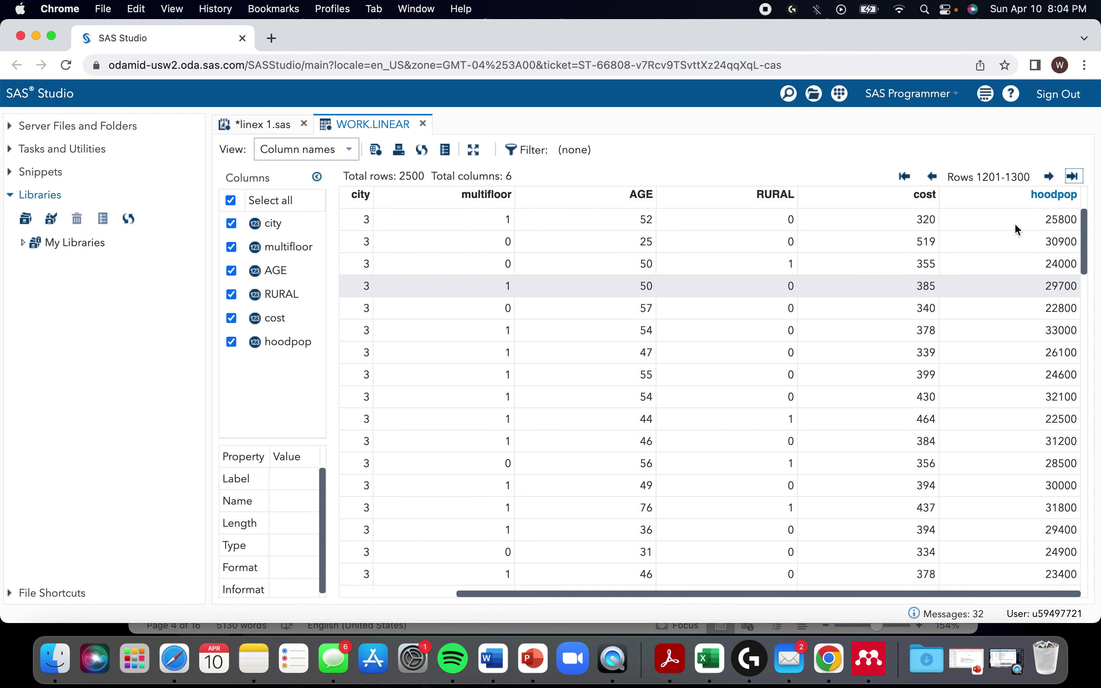
left_click_drag(588, 595, 317, 594)
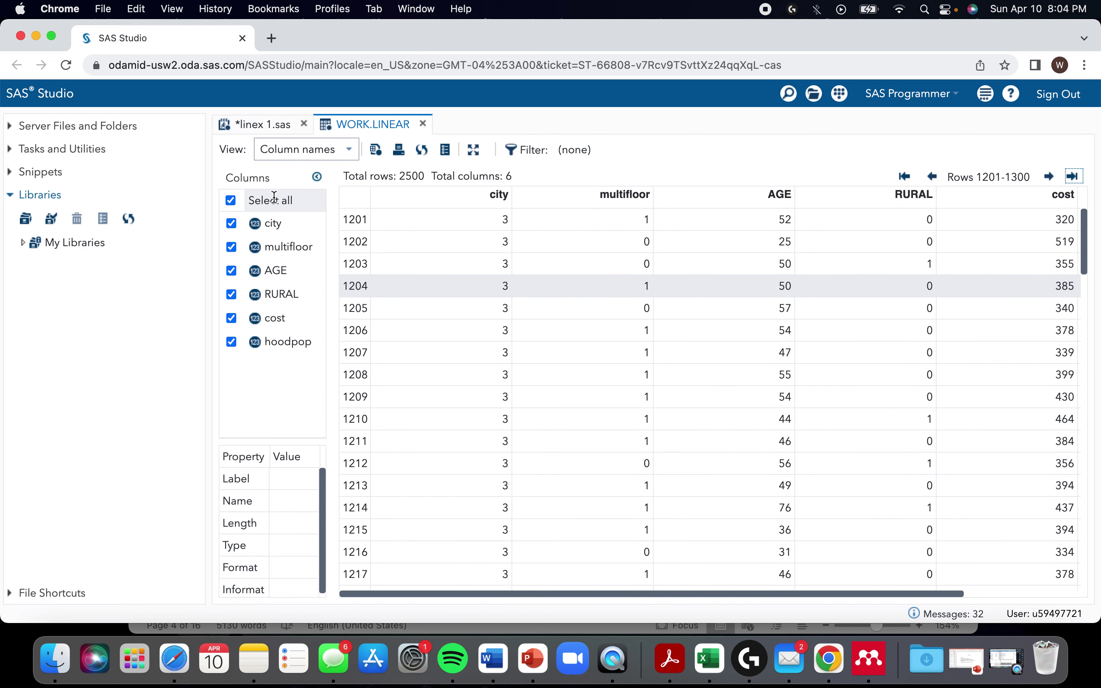
Step: Add city2, city3 and city4 lines followed by run; to the DATA step
left_click(261, 129)
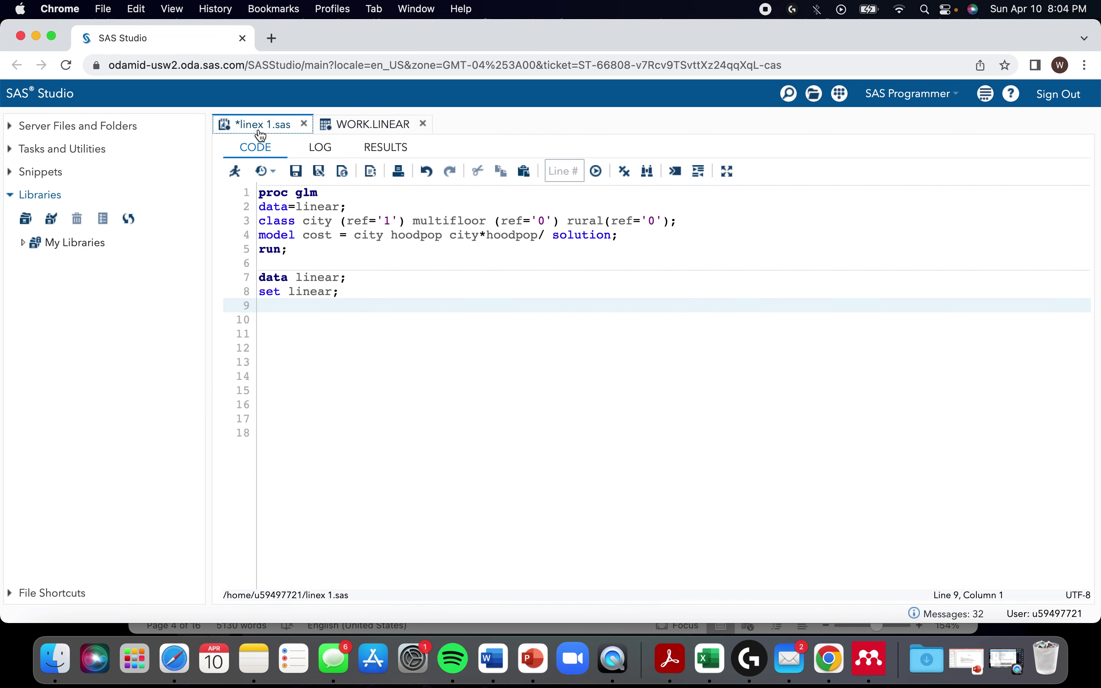
left_click(292, 312)
type("ci")
key("BackSpace")
key("BackSpace")
type("city2")
key("Return")
type("city3")
key("Return")
type("city4")
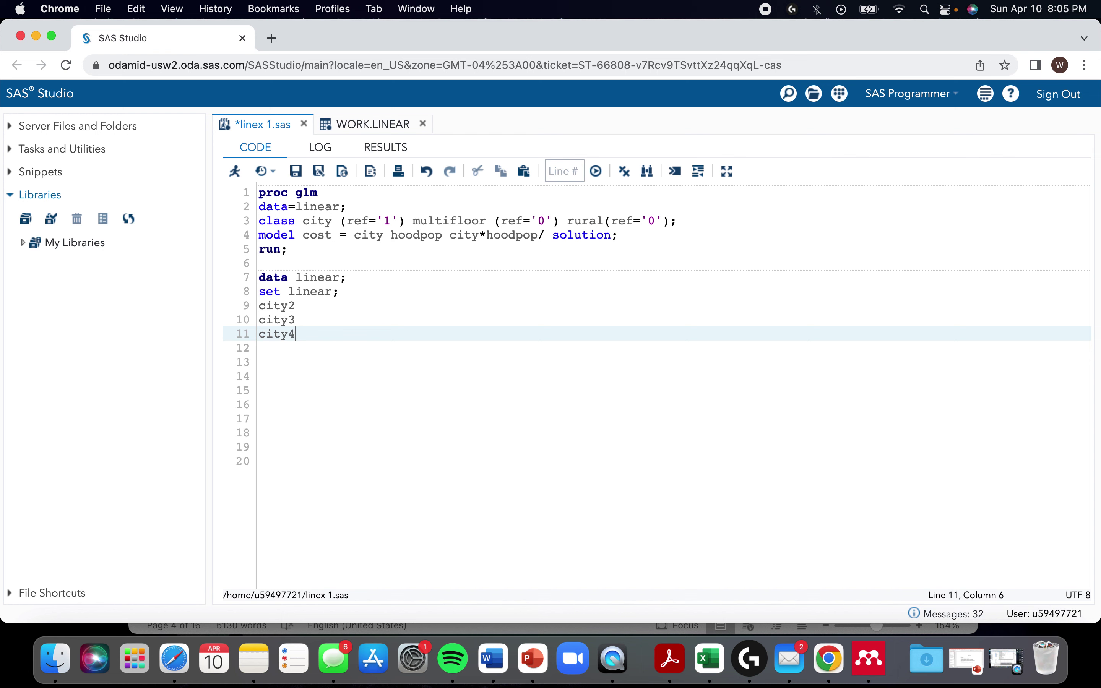
key("Return")
type("run;")
Step: Complete the lines as city2=0; city3=0; city4=0; and remove the blank line above run;
left_click(308, 302)
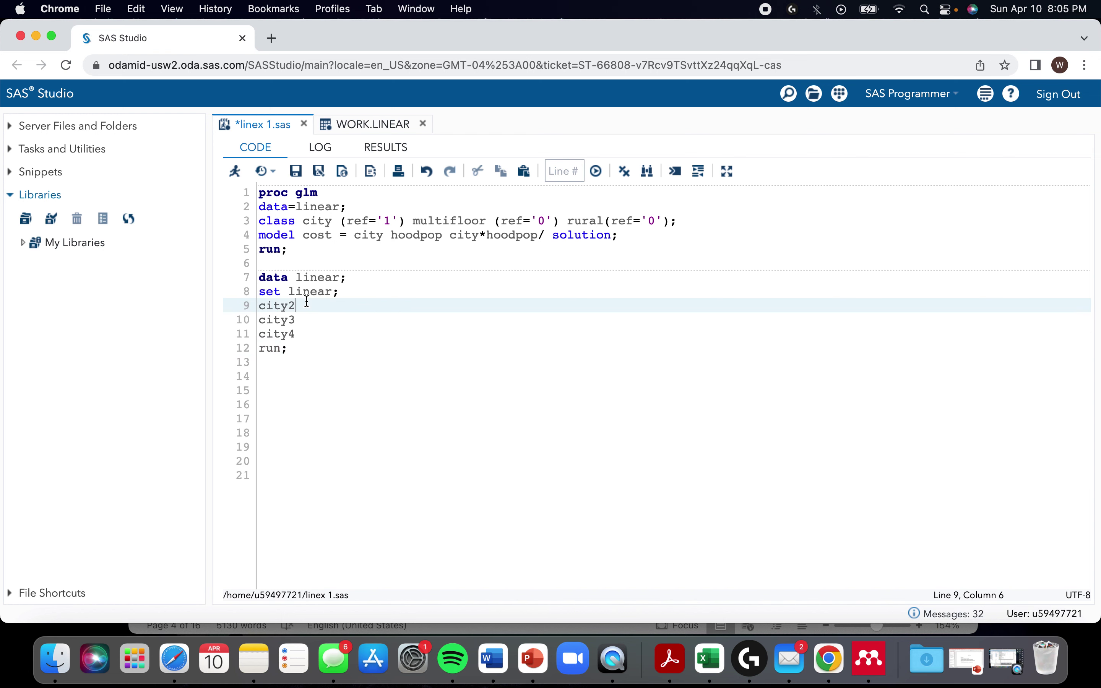
type("=0")
key("Down")
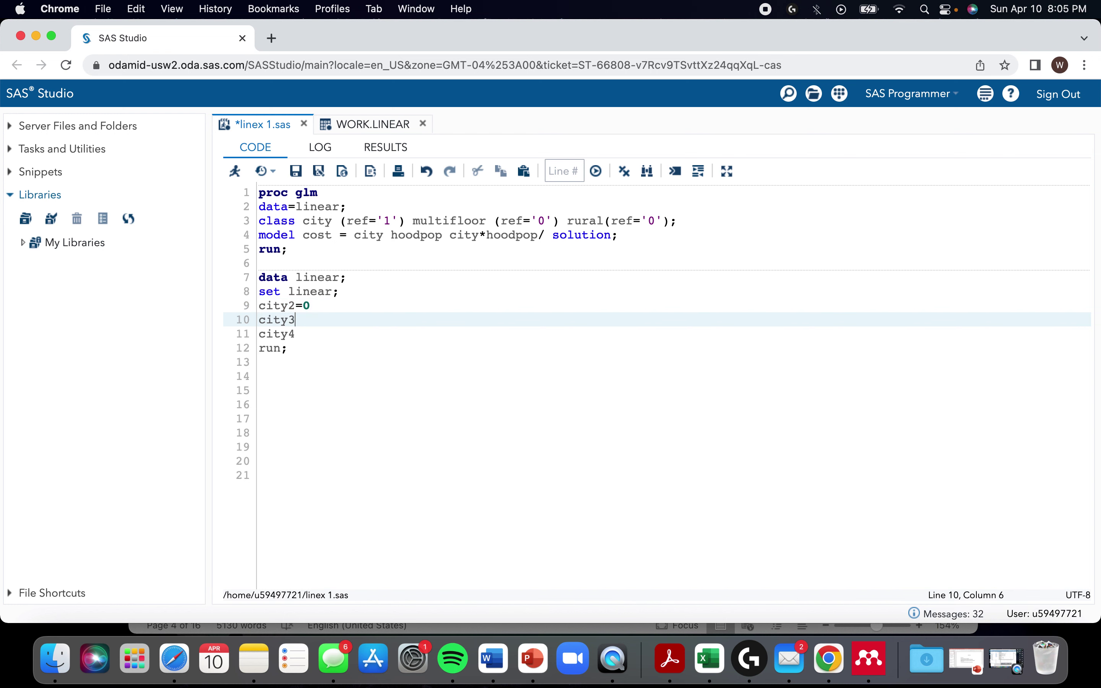
type("=0")
key("Down")
type("=0")
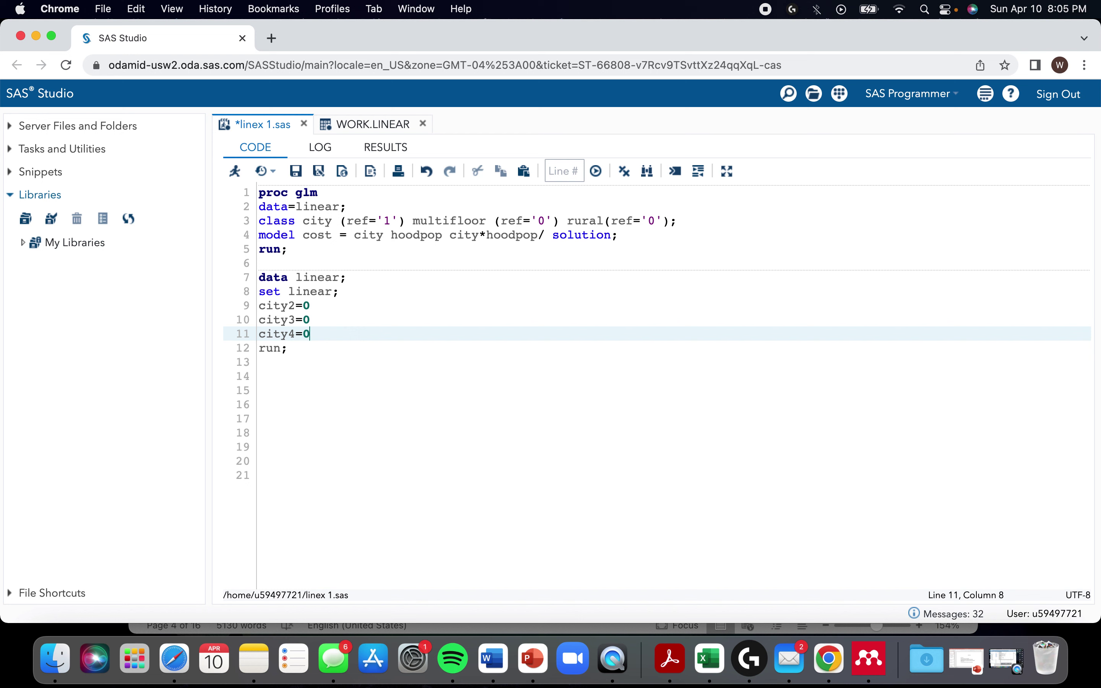
key("Return")
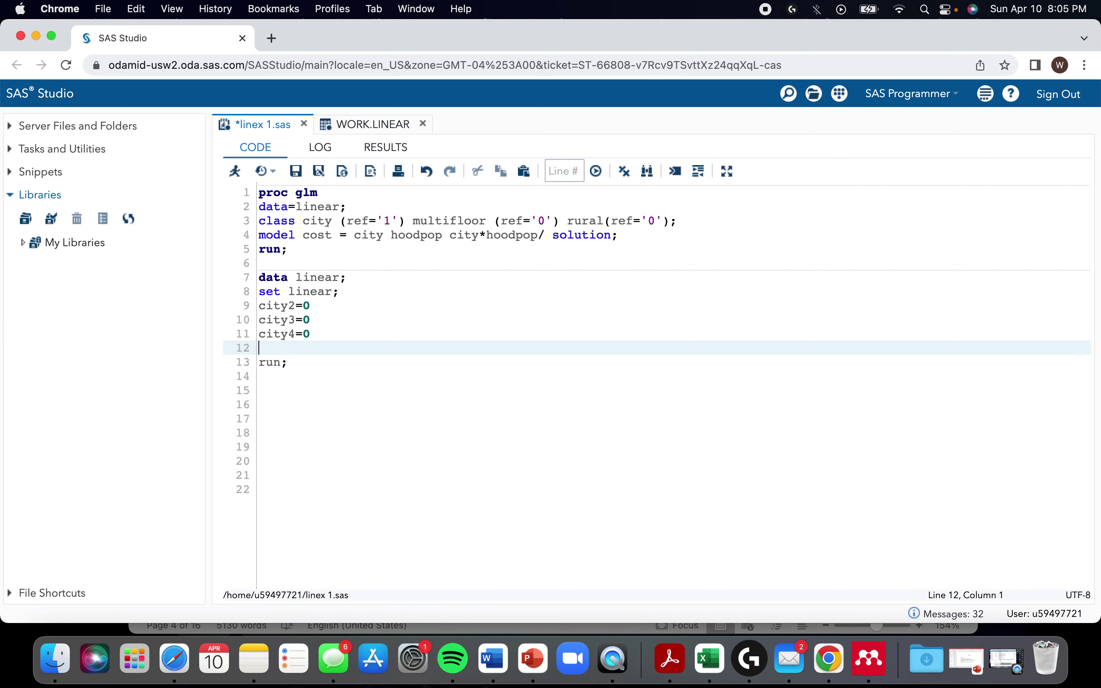
left_click(320, 304)
type(";")
left_click(317, 318)
type(";")
left_click(321, 334)
type(";")
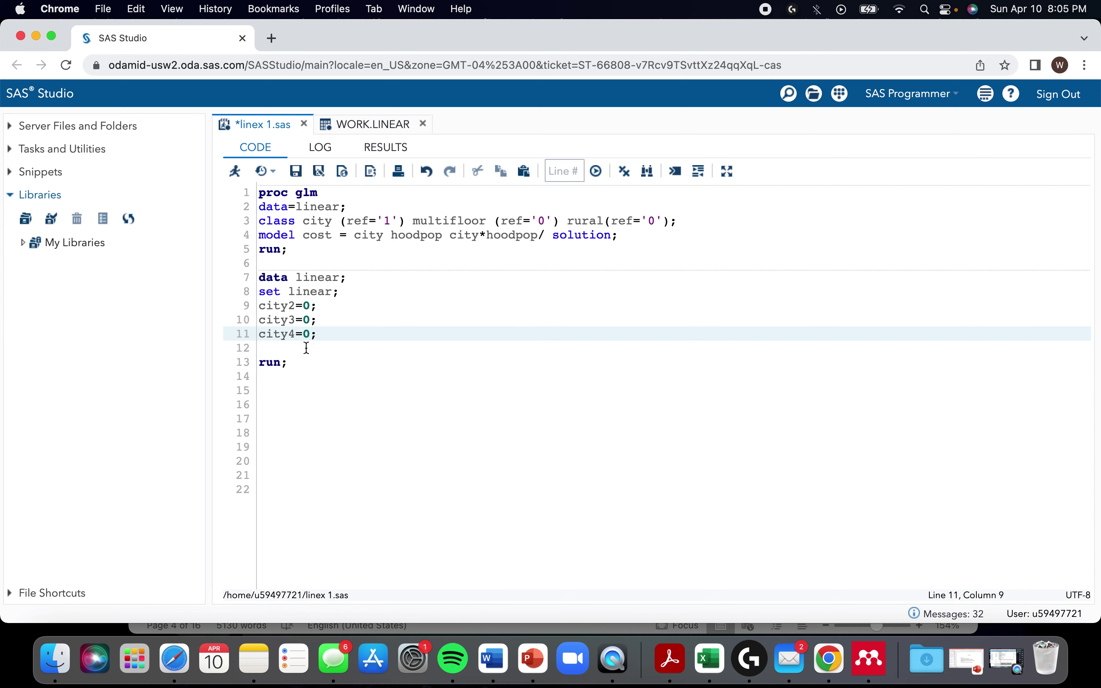
left_click(260, 363)
key("BackSpace")
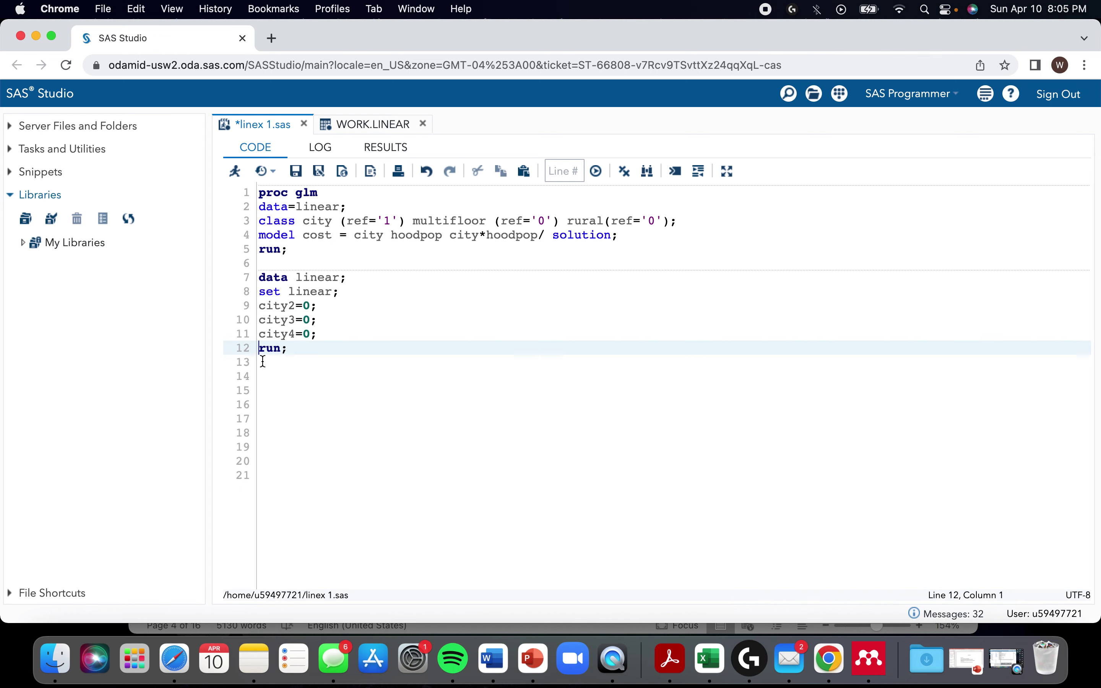
Step: Select the DATA step on lines 7–12 and run it with F3
left_click(290, 348)
left_click_drag(290, 348, 259, 279)
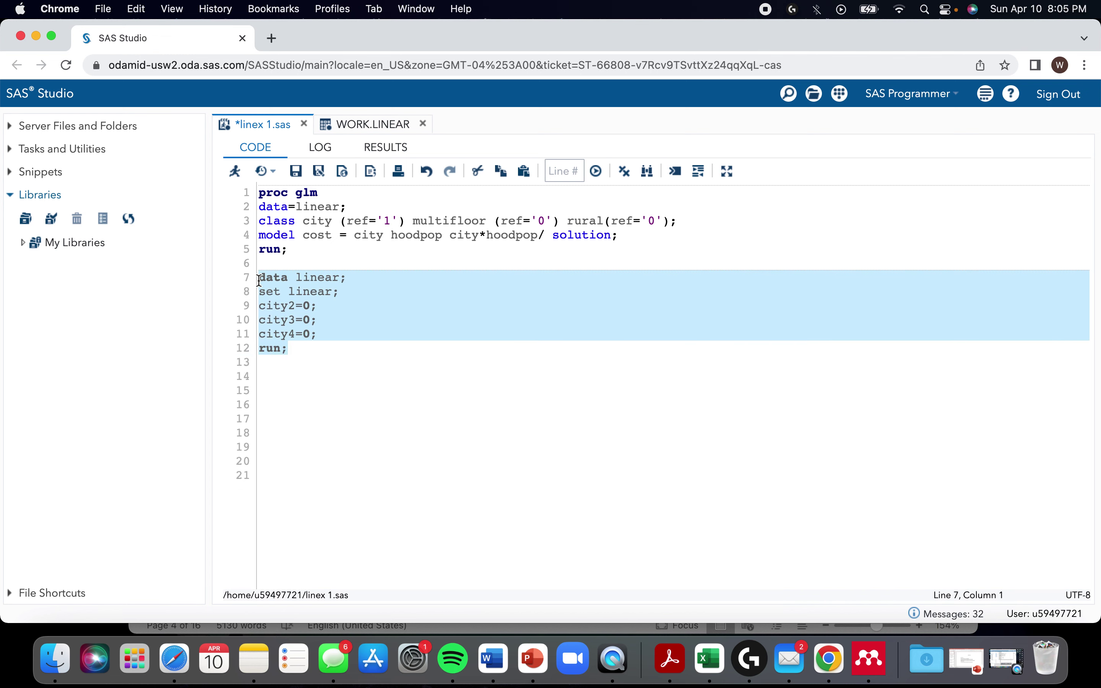
key("F3")
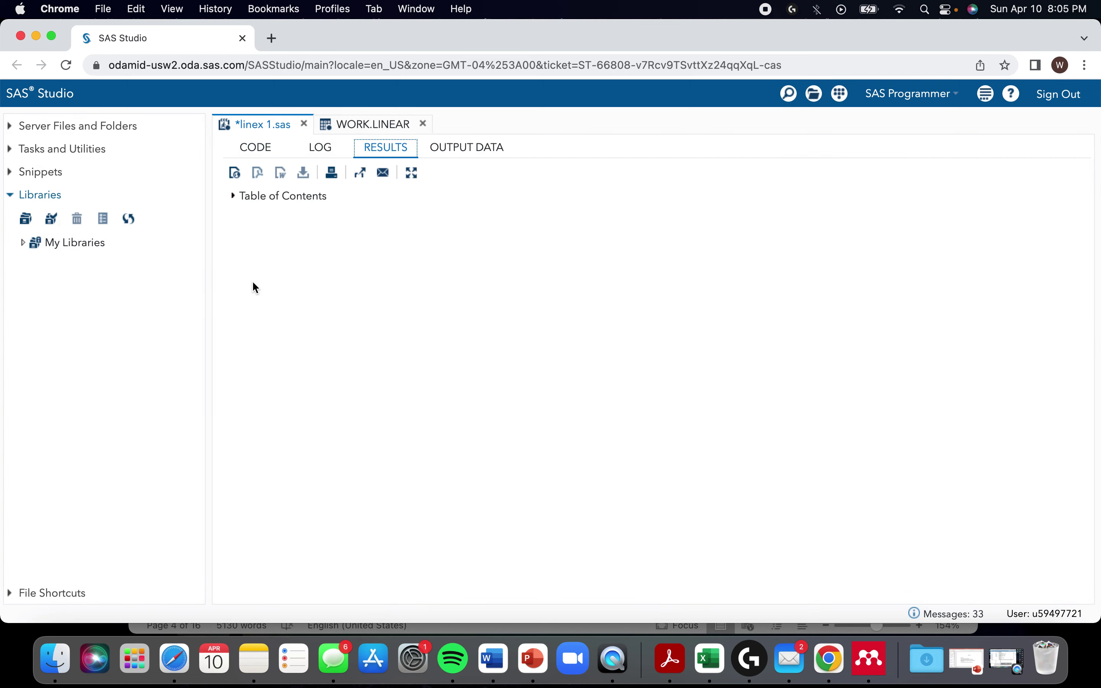
left_click_drag(523, 590, 919, 596)
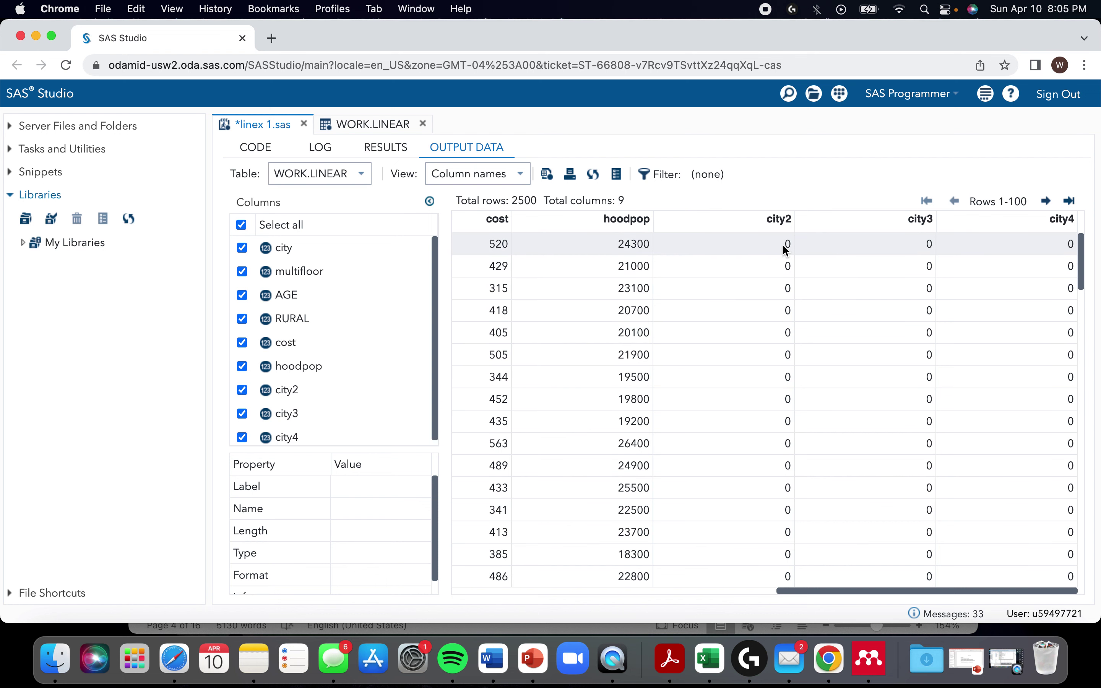
Step: Add 'if city = 2/3/4 then city2/city3/city4=1;' statements, then select lines 7–15
left_click(255, 147)
left_click(326, 336)
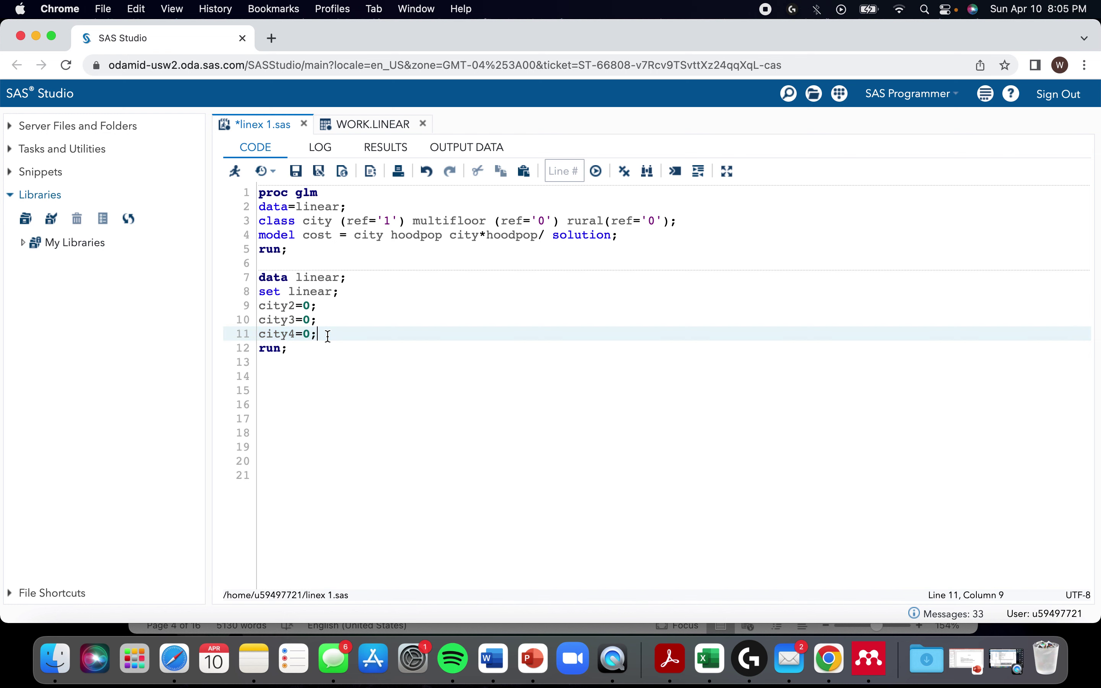
key("Return")
type("if city")
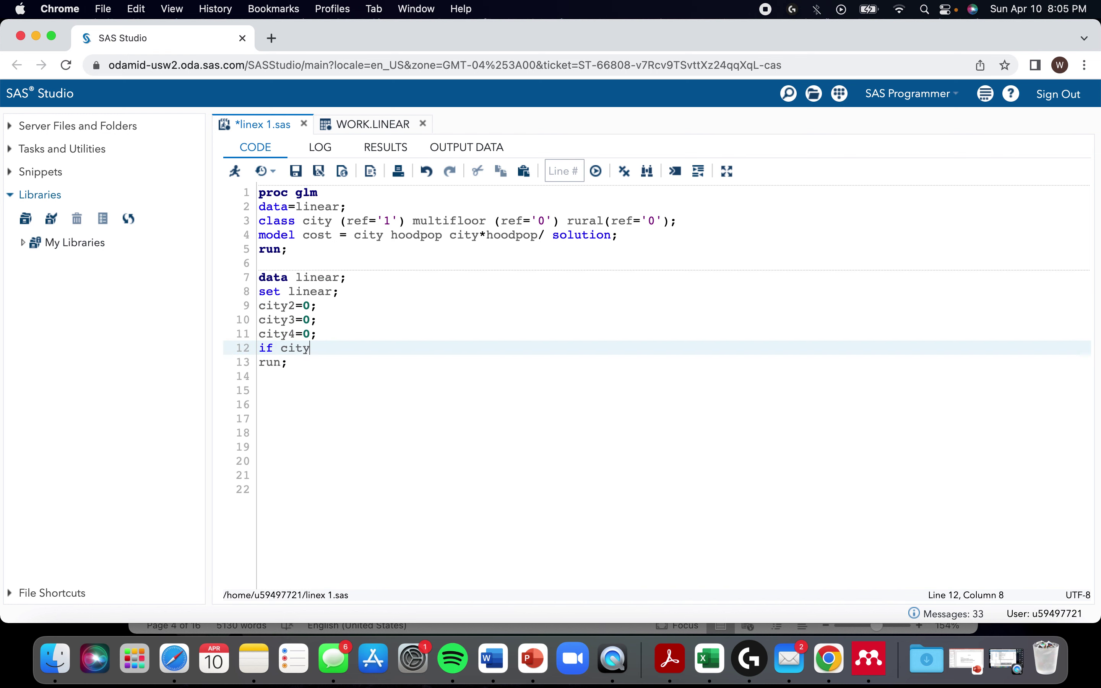
type(" = ")
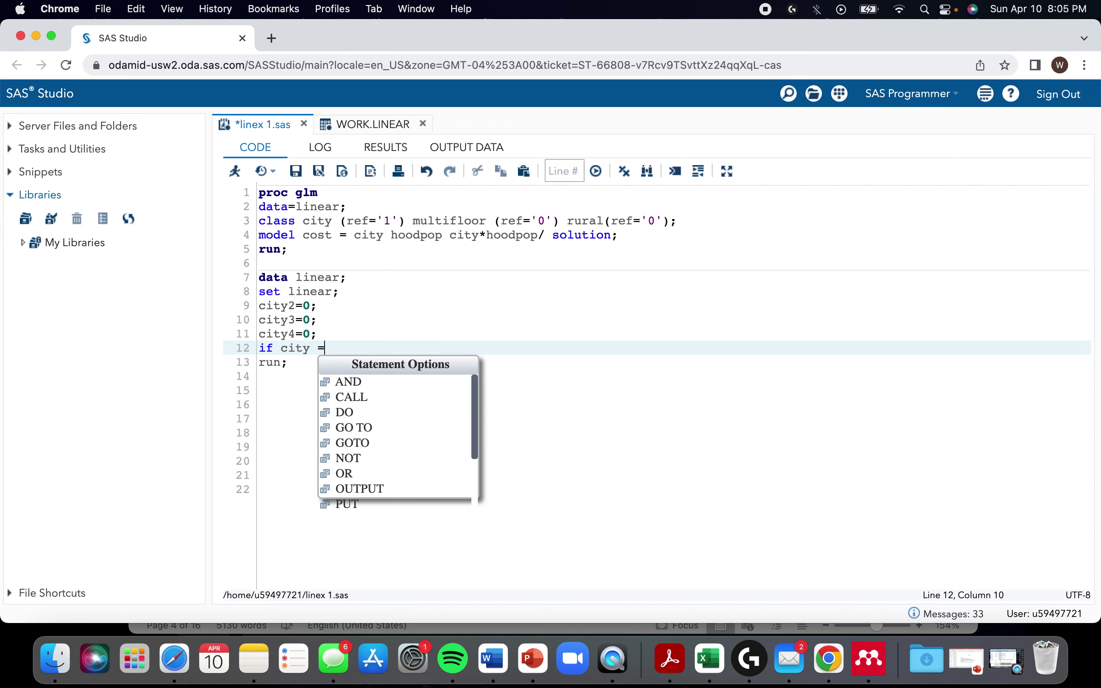
type("2 ")
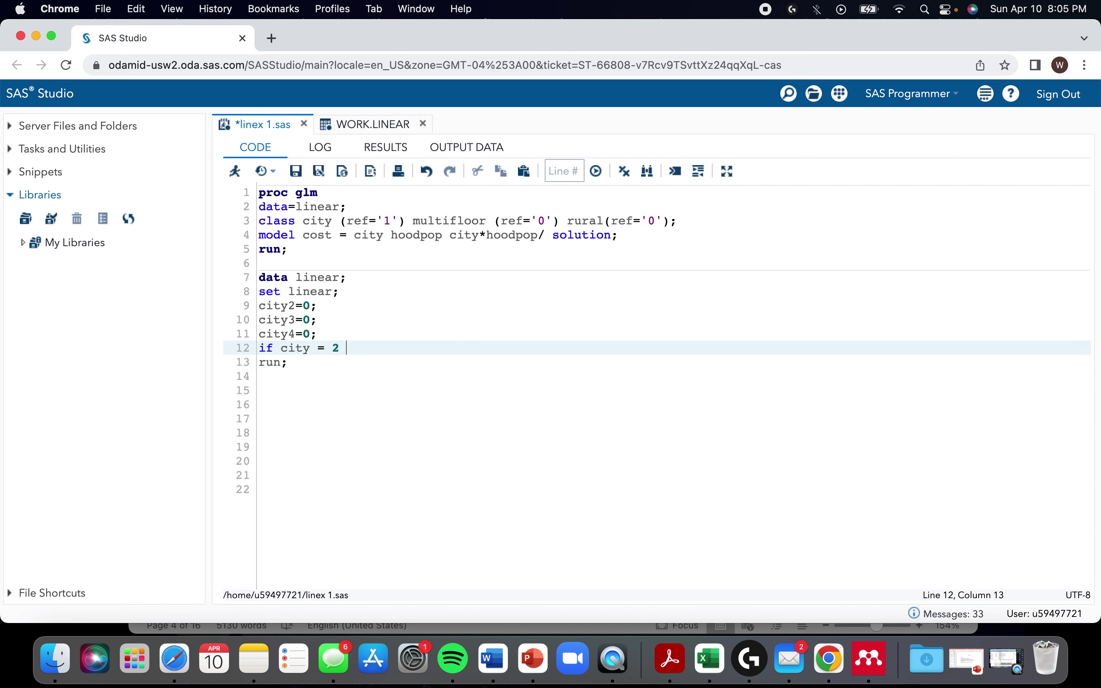
type("then city2=1;")
key("Return")
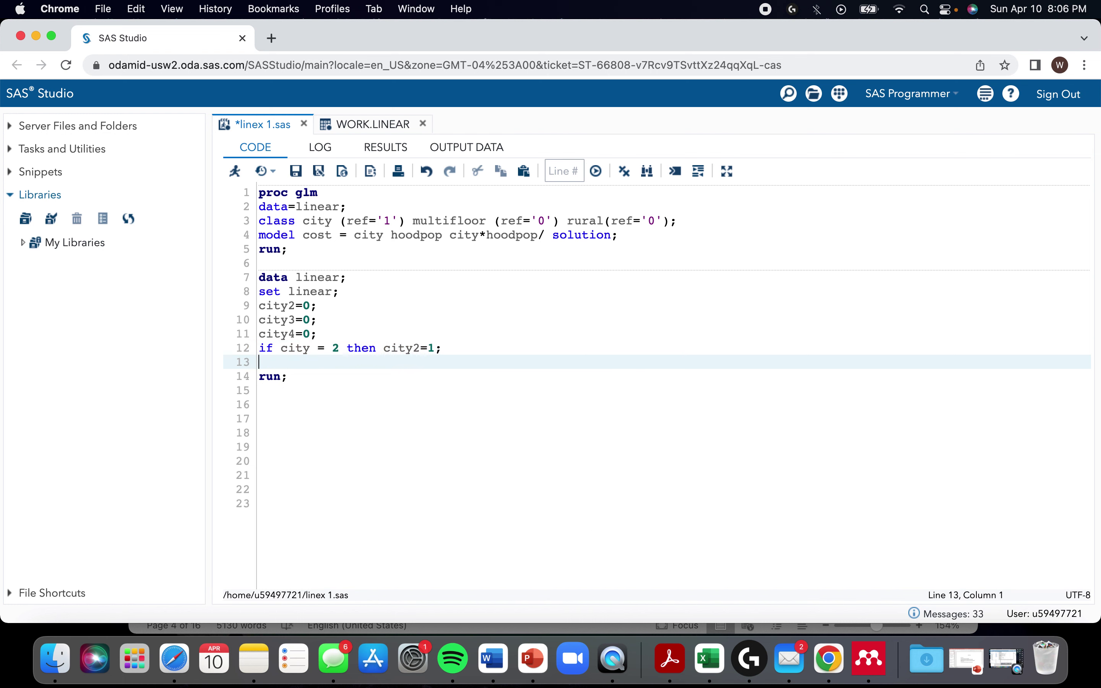
type("if city = 3 the")
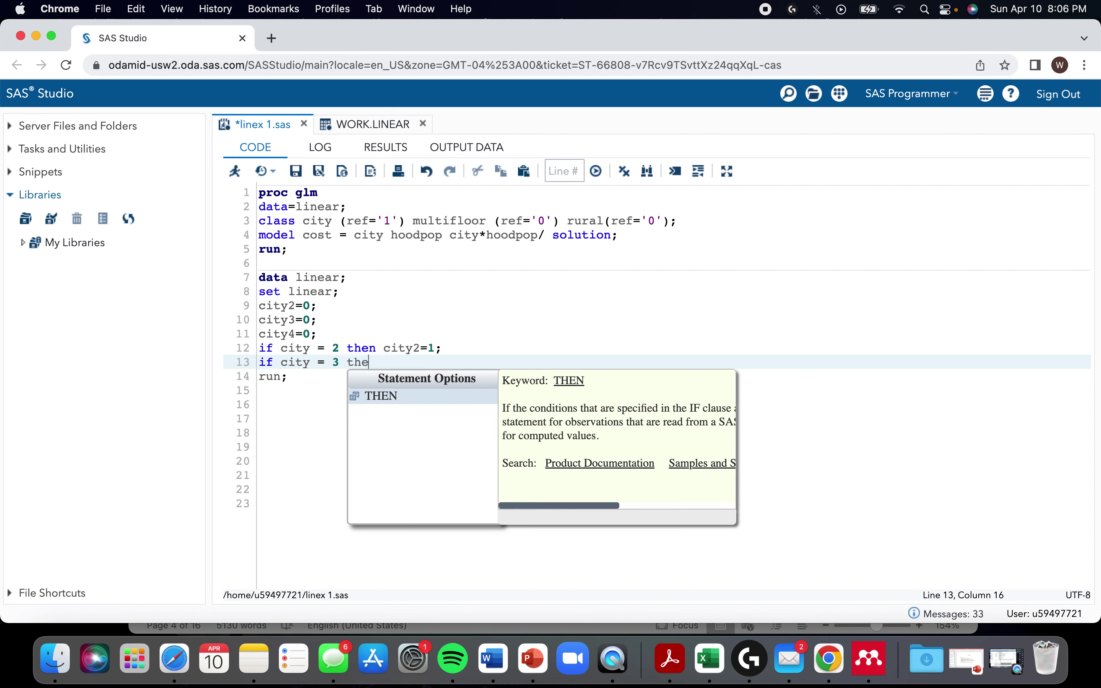
type("n city 3")
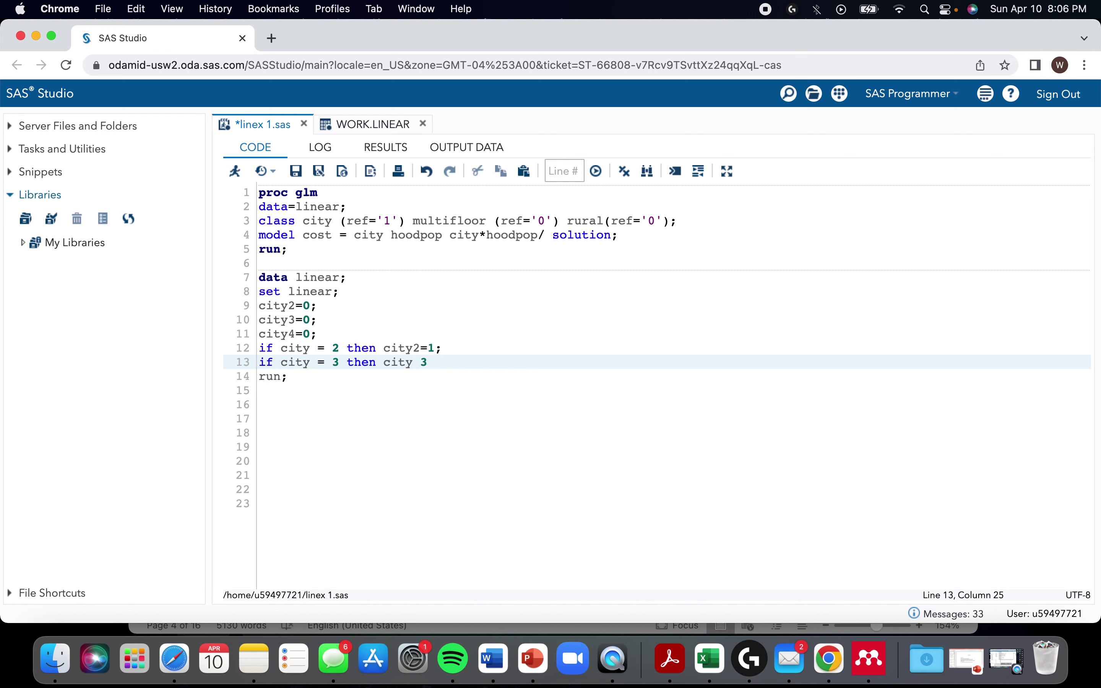
key("BackSpace")
key("BackSpace")
type("3=1;")
key("Return")
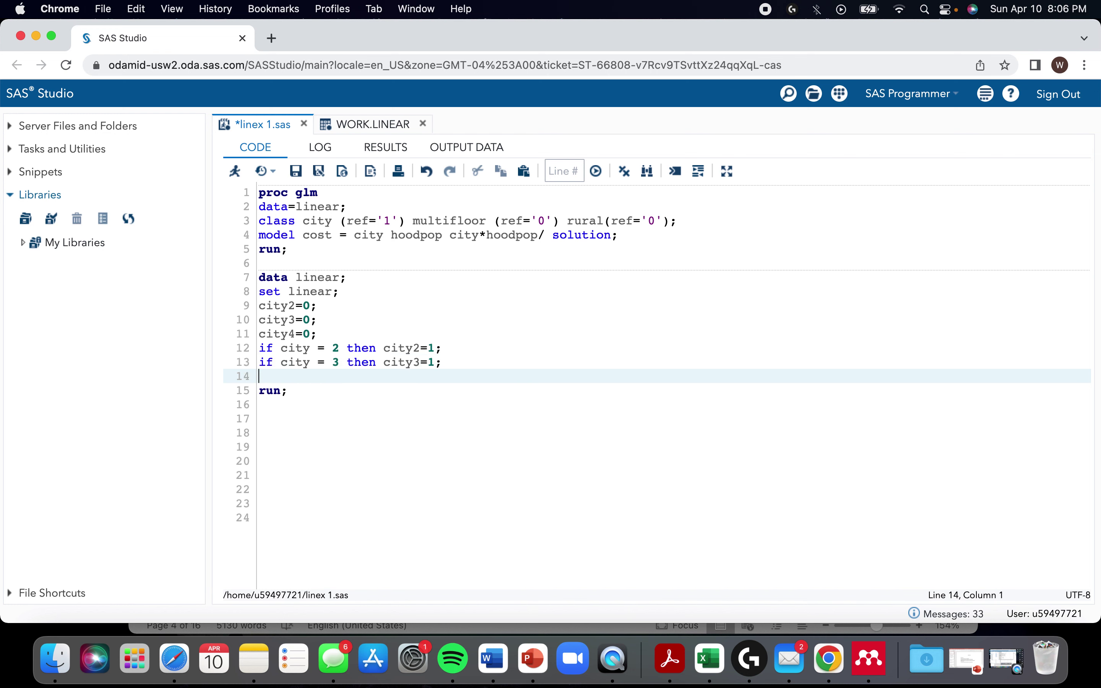
type("if city = 4 ")
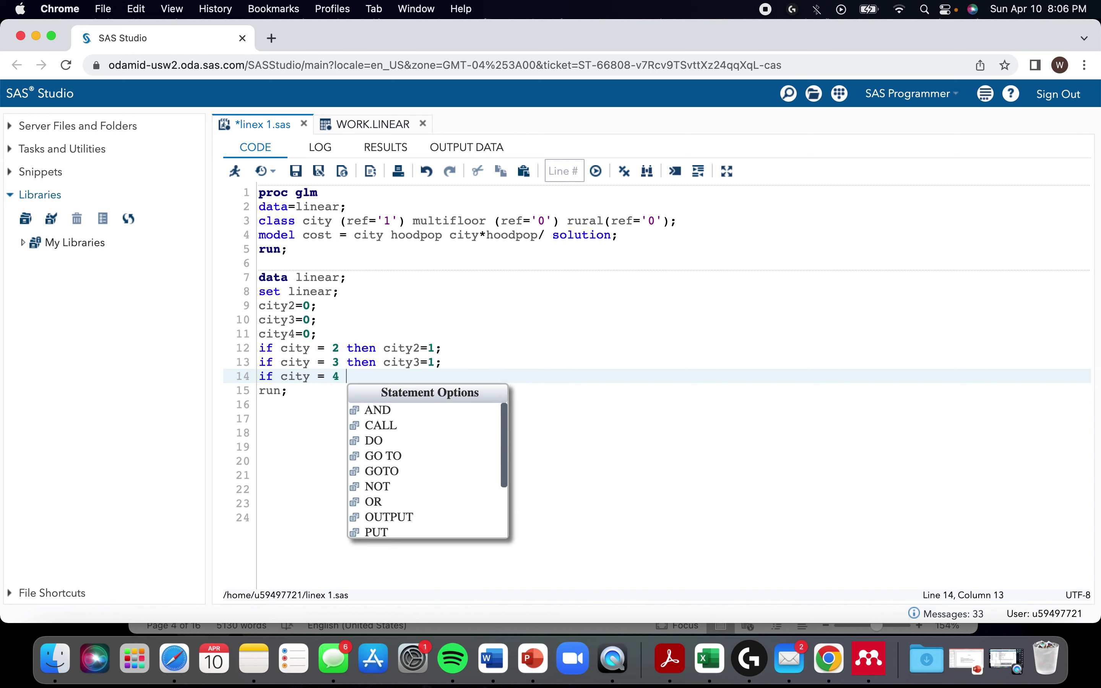
type("then city4")
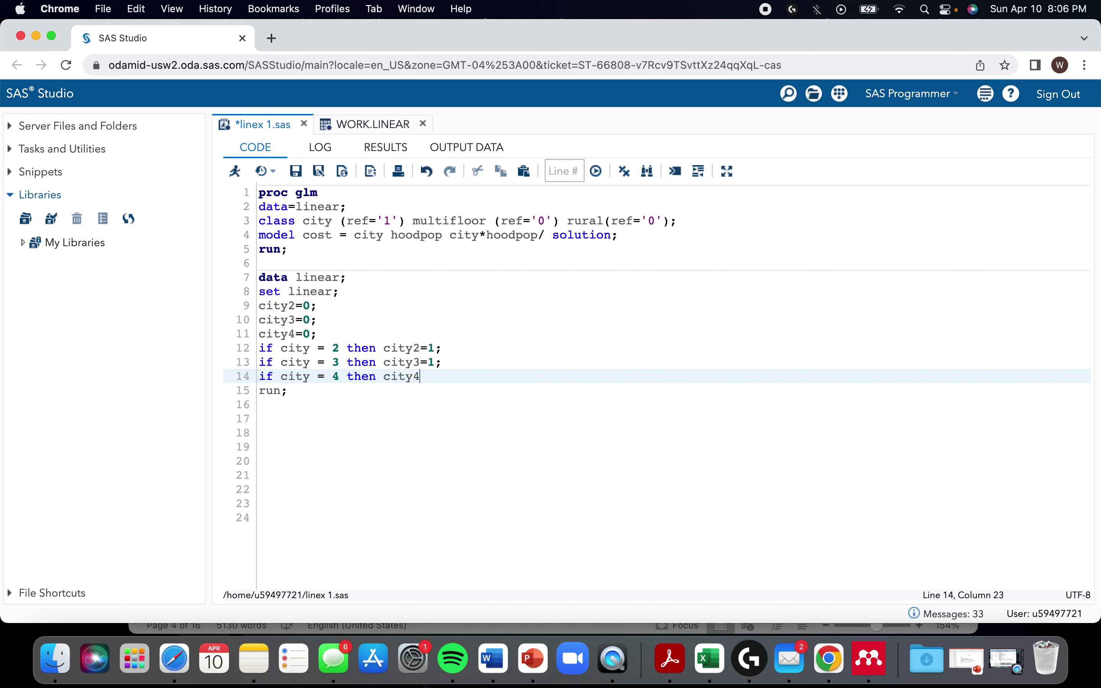
type("=1;")
left_click_drag(291, 390, 245, 281)
Step: Run the DATA step and page through WORK.LINEAR to rows 401–500 where city is 2
key("F3")
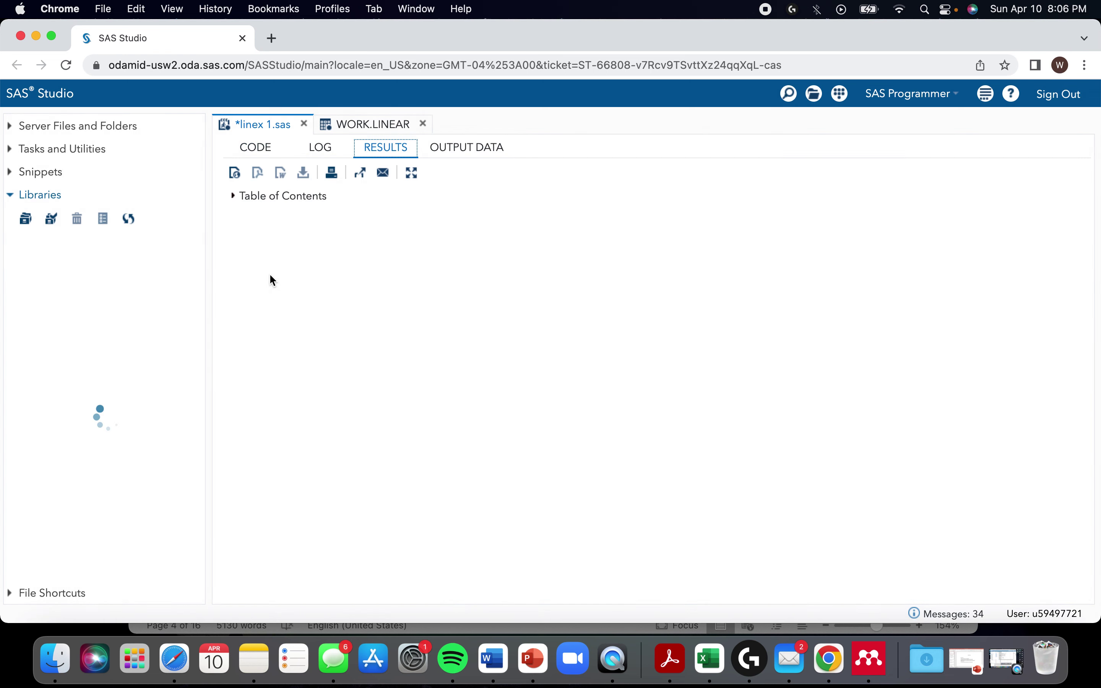
left_click_drag(526, 588, 862, 573)
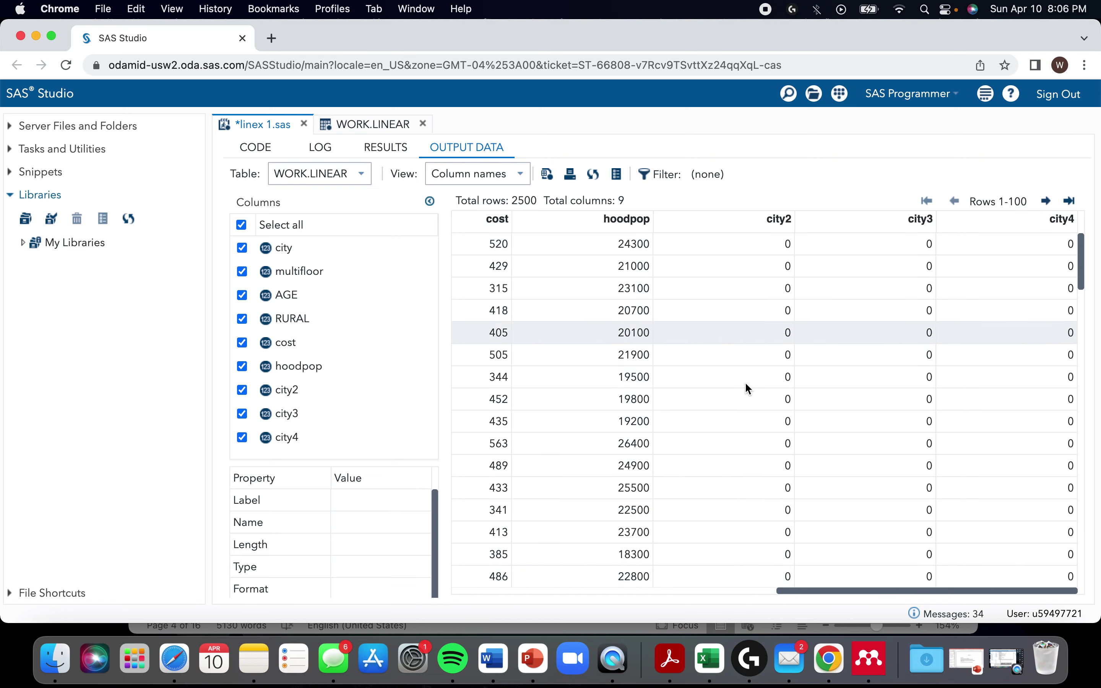
left_click_drag(828, 590, 375, 589)
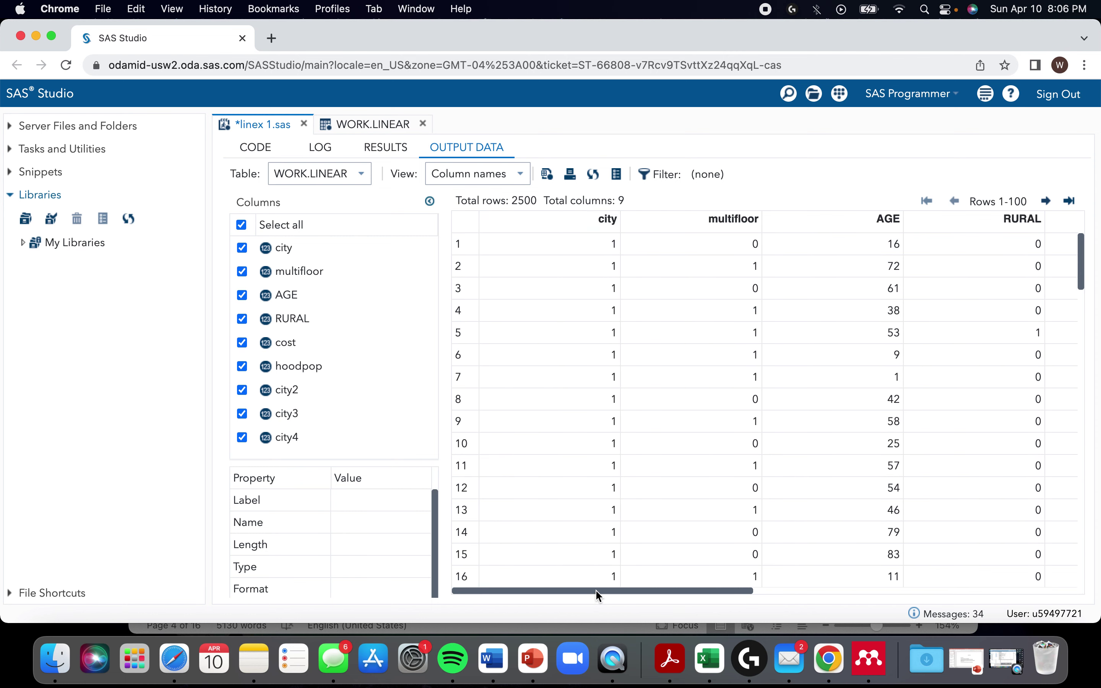
left_click_drag(595, 589, 1027, 545)
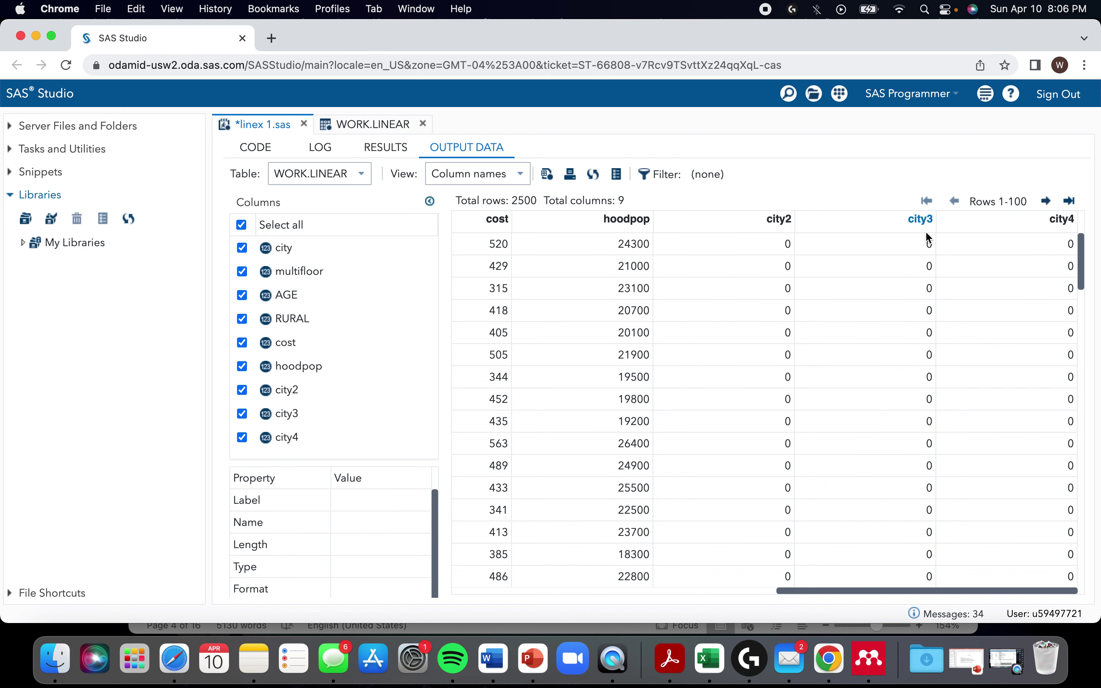
left_click_drag(919, 590, 629, 374)
left_click(1045, 201)
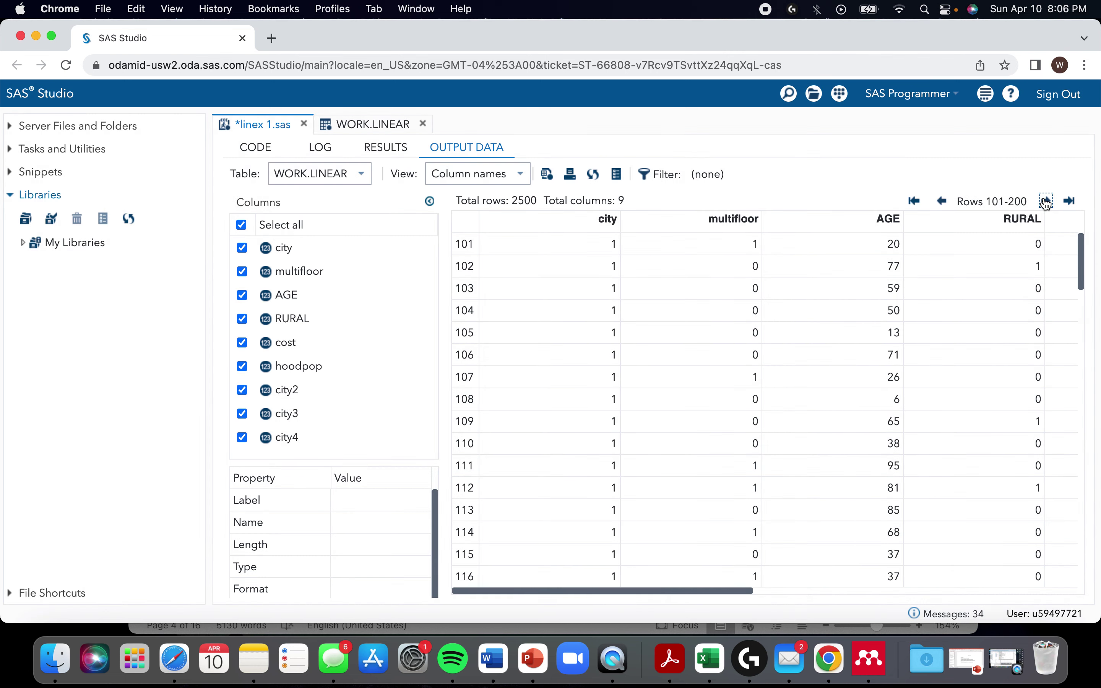
left_click(1045, 202)
left_click(1045, 201)
left_click(1045, 201)
left_click(1045, 202)
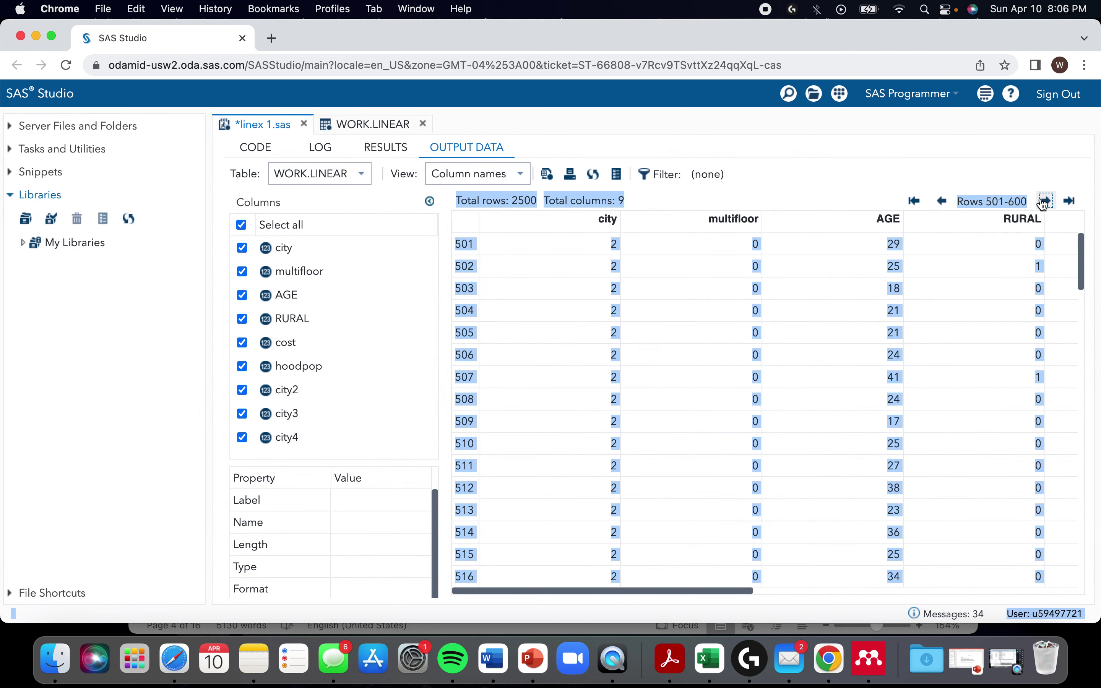
left_click(942, 201)
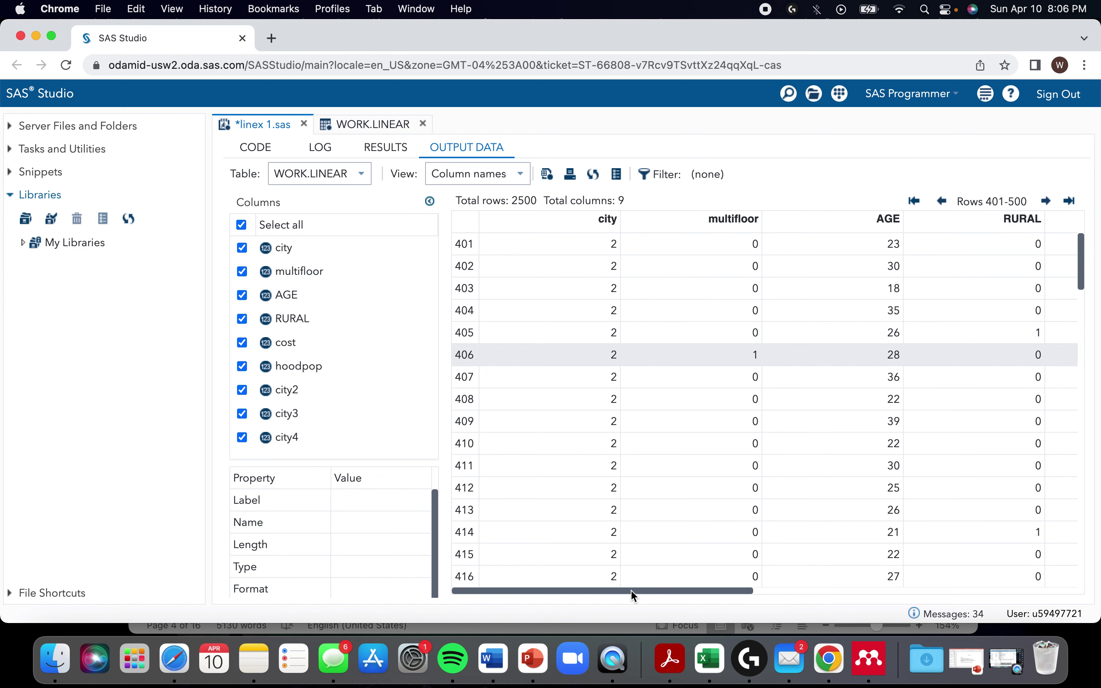
left_click_drag(631, 590, 959, 590)
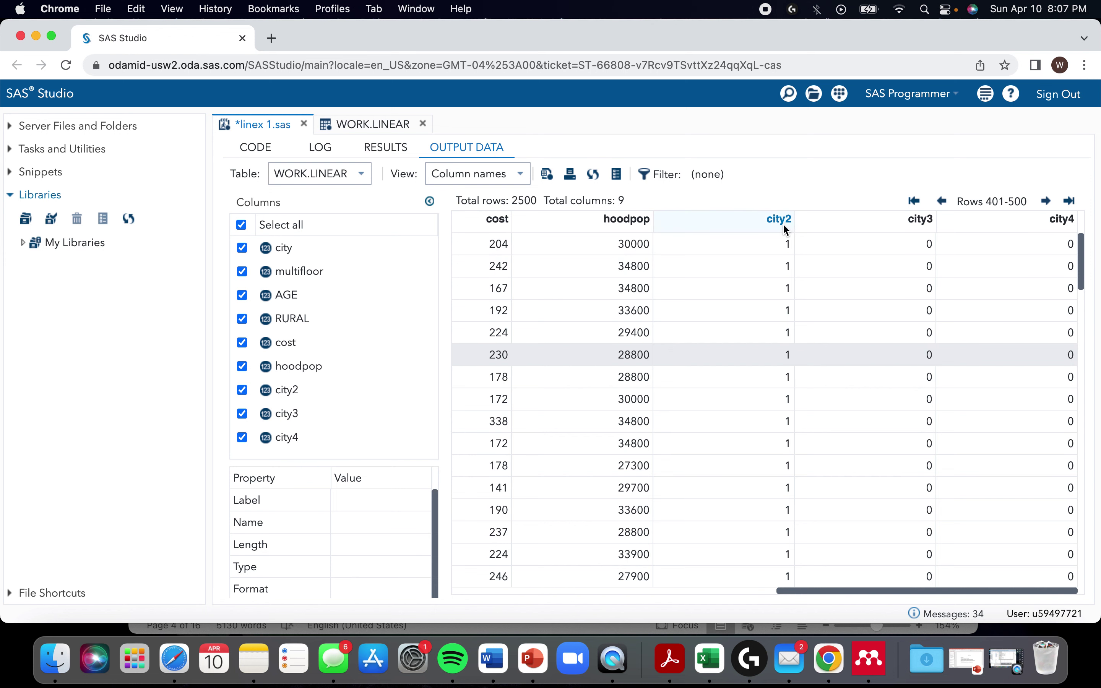
Step: Add a new line before run; containing the variable name city2_hood
left_click(249, 148)
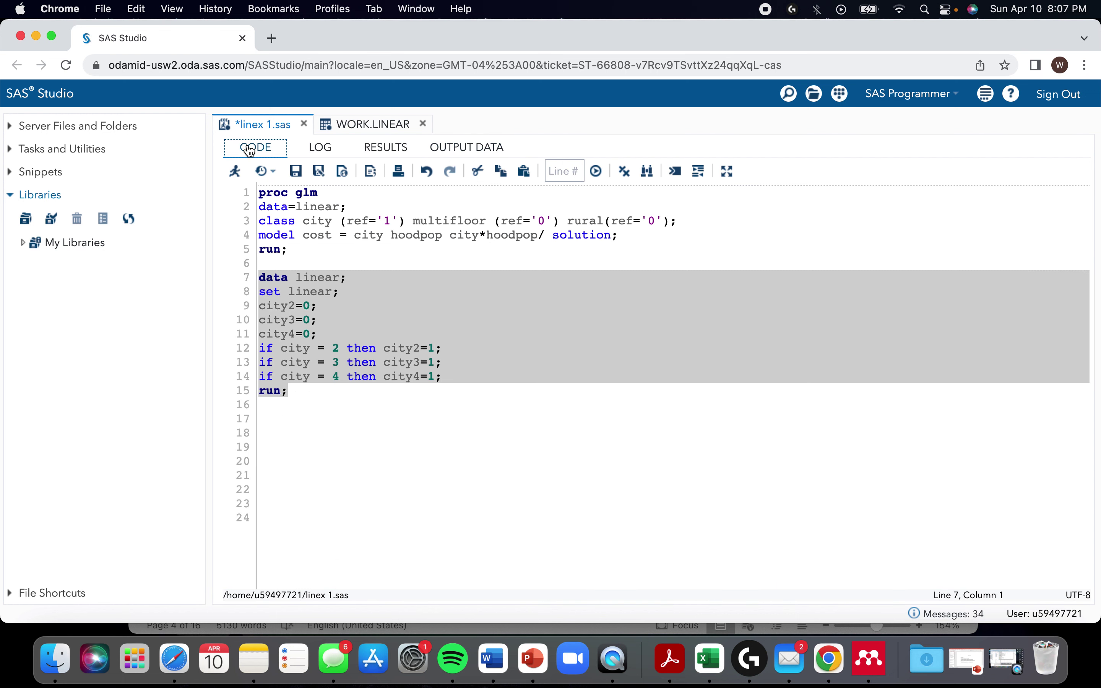
left_click(464, 379)
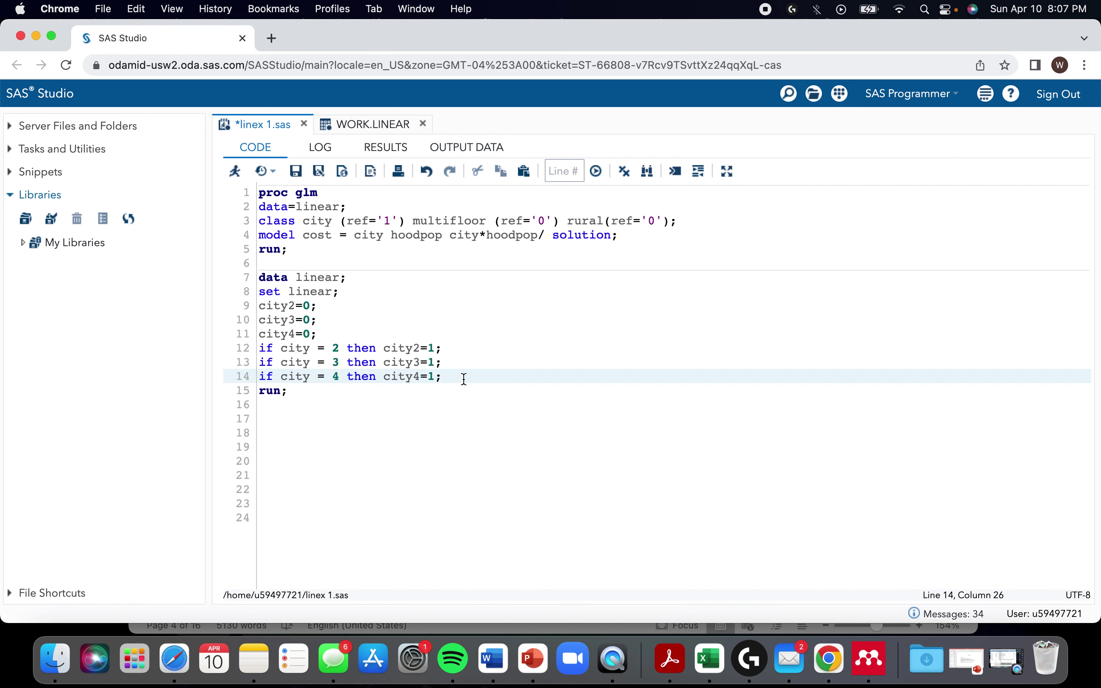
key("Return")
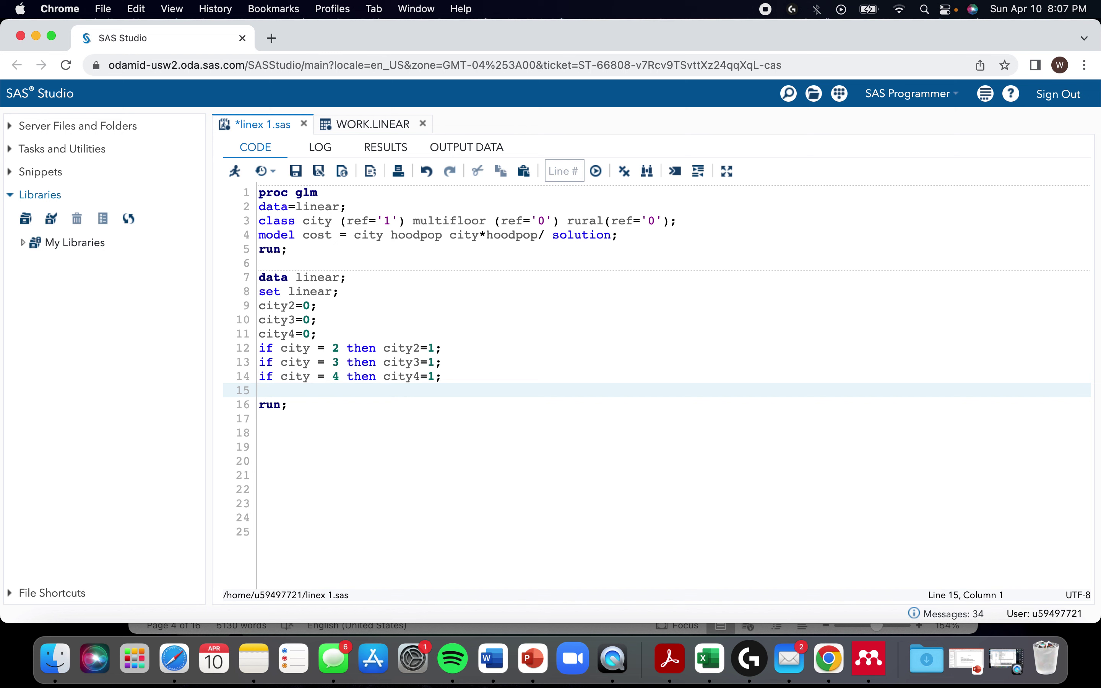
type("city2_hood")
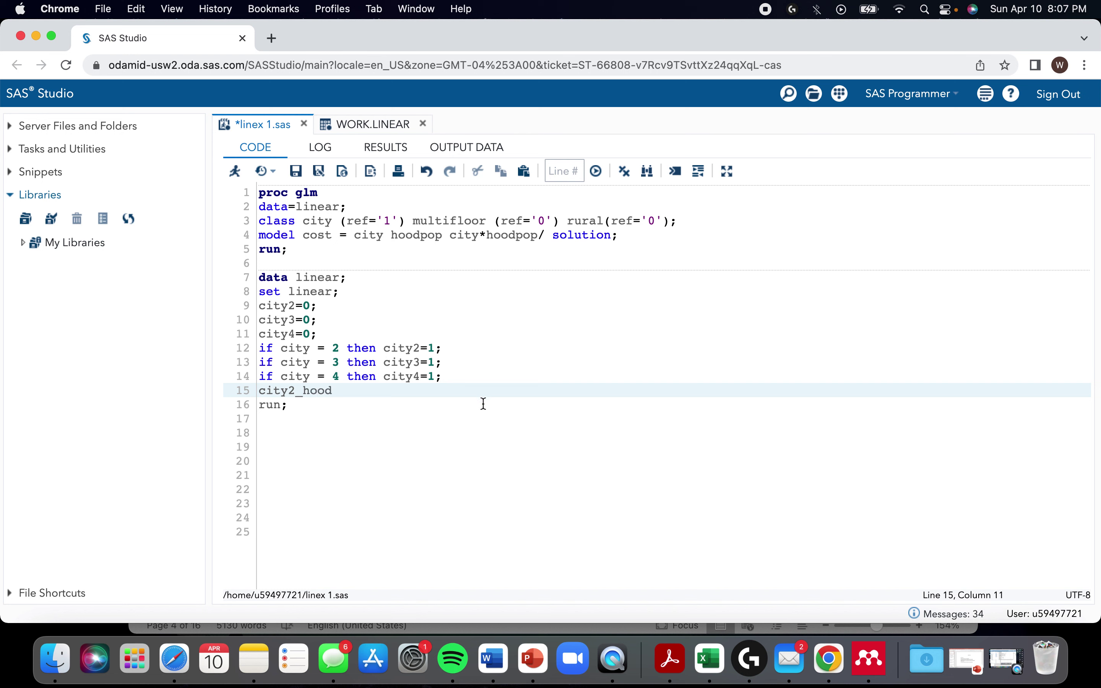
Step: Duplicate that line into city3_hood and city4_hood on lines 16 and 17
left_click_drag(341, 391, 261, 390)
key("super+c")
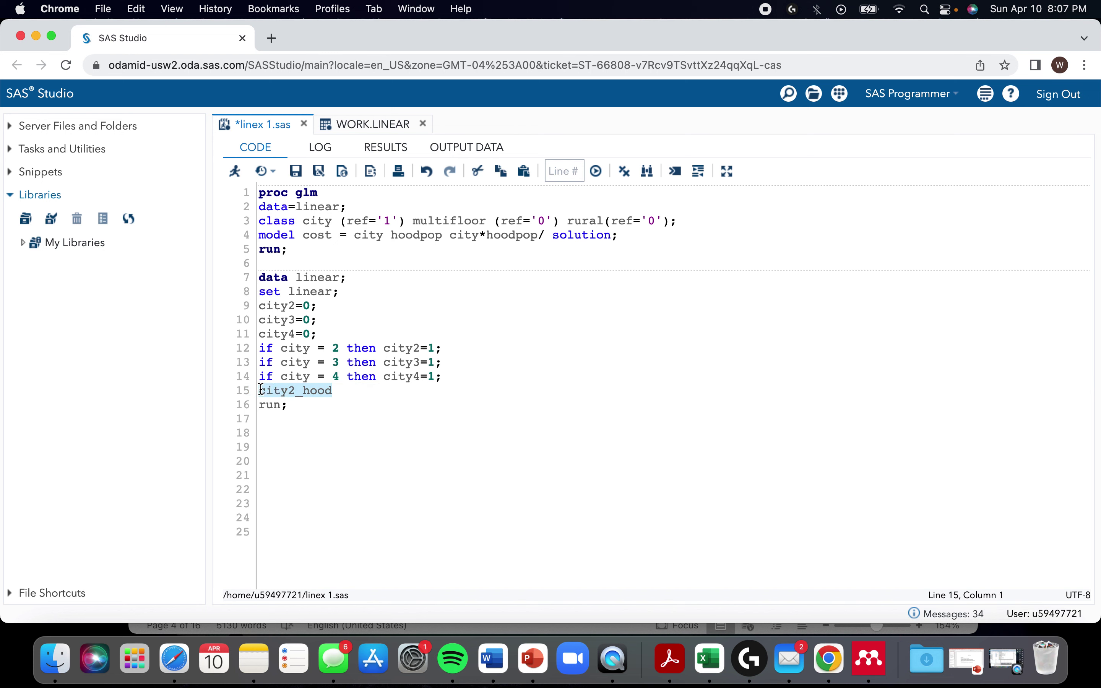
left_click(343, 393)
key("Return")
key("super+v")
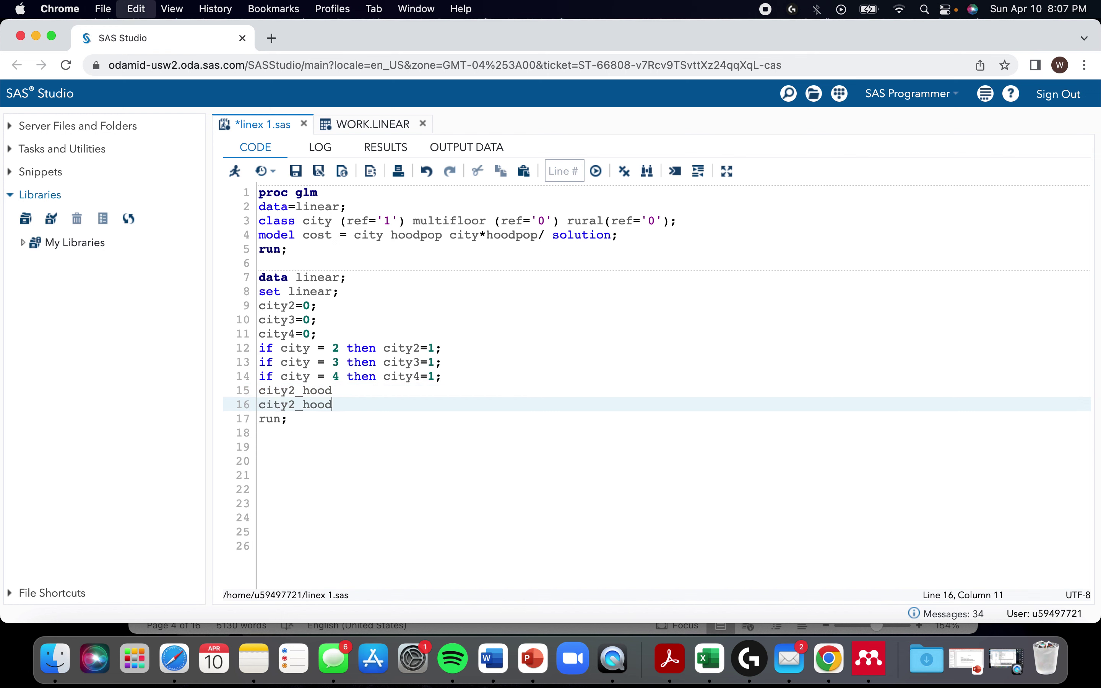
key("Return")
key("super+v")
left_click(294, 407)
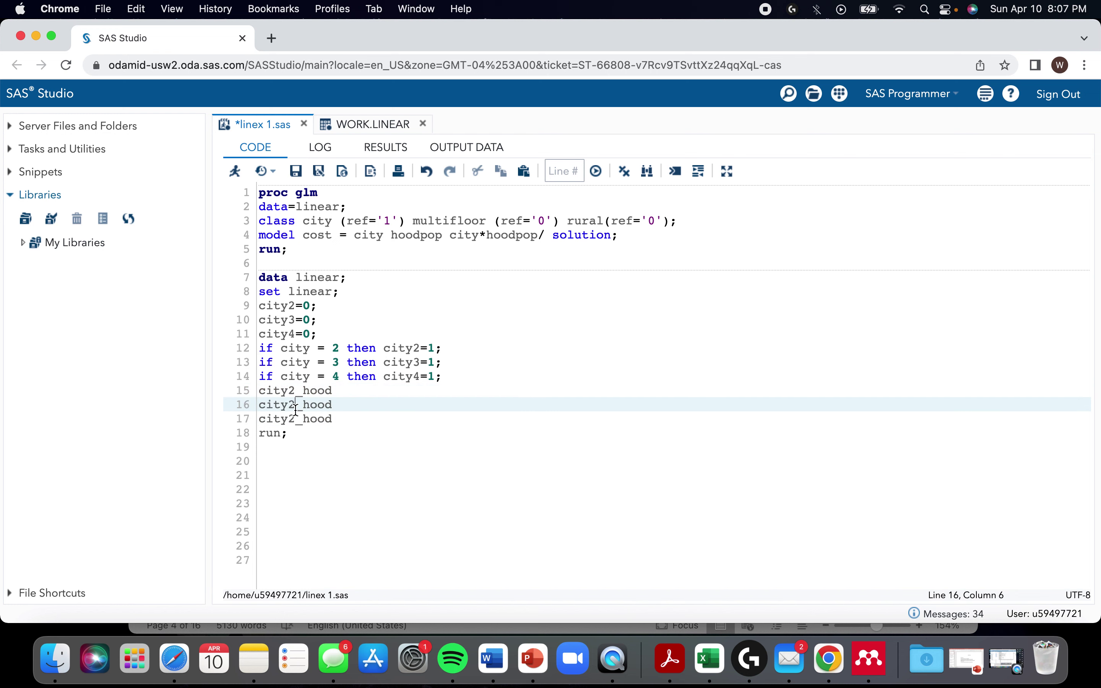
key("BackSpace")
type("3")
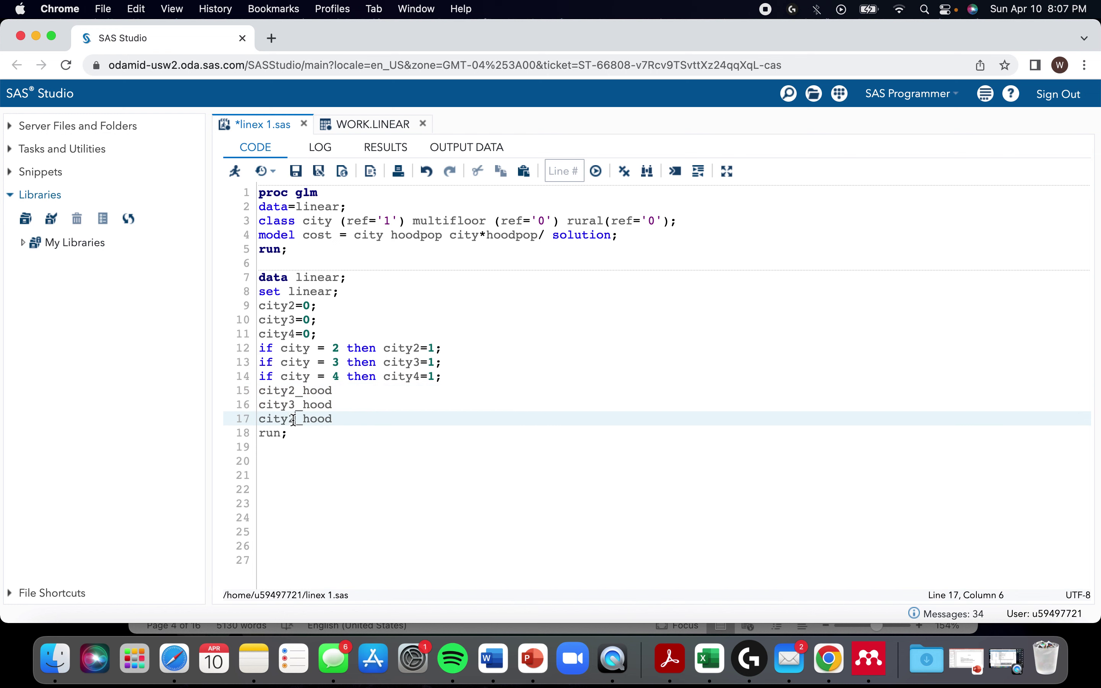
key("BackSpace")
type("4")
Step: Assign them city2*hoodpop, city3*hoodpop and city4*hoodpop, then select lines 7–18
left_click(345, 389)
type("=")
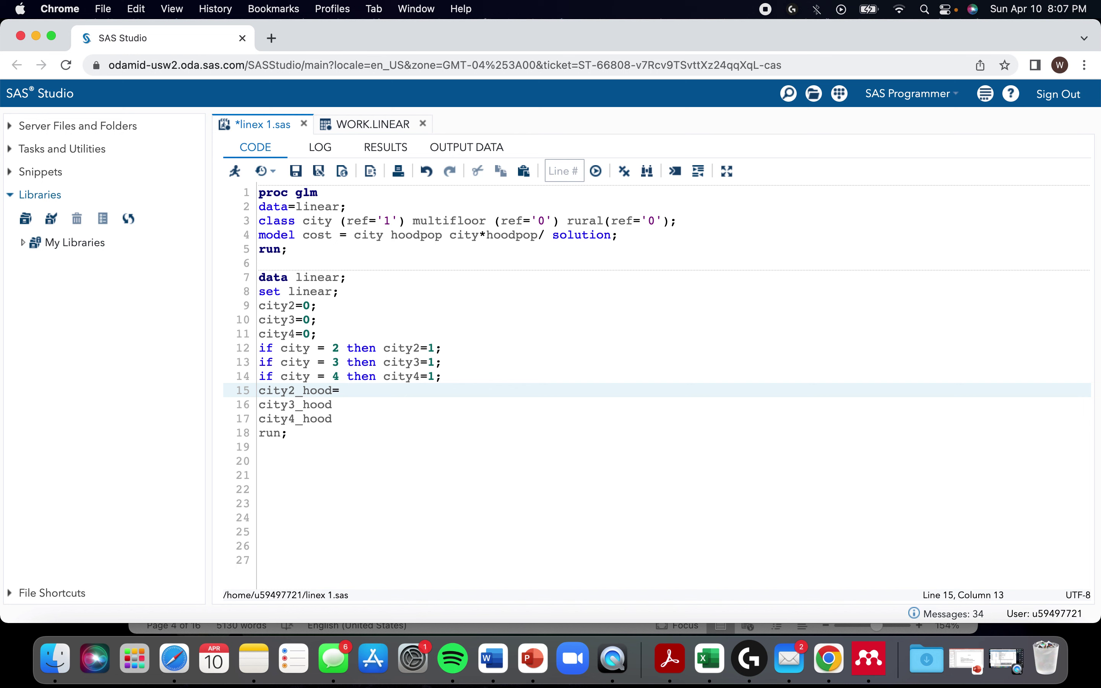
type(" coty2*hoodpop;")
left_click(363, 392)
key("BackSpace")
type("i")
left_click(346, 405)
left_click(333, 391)
left_click(337, 404)
type("=")
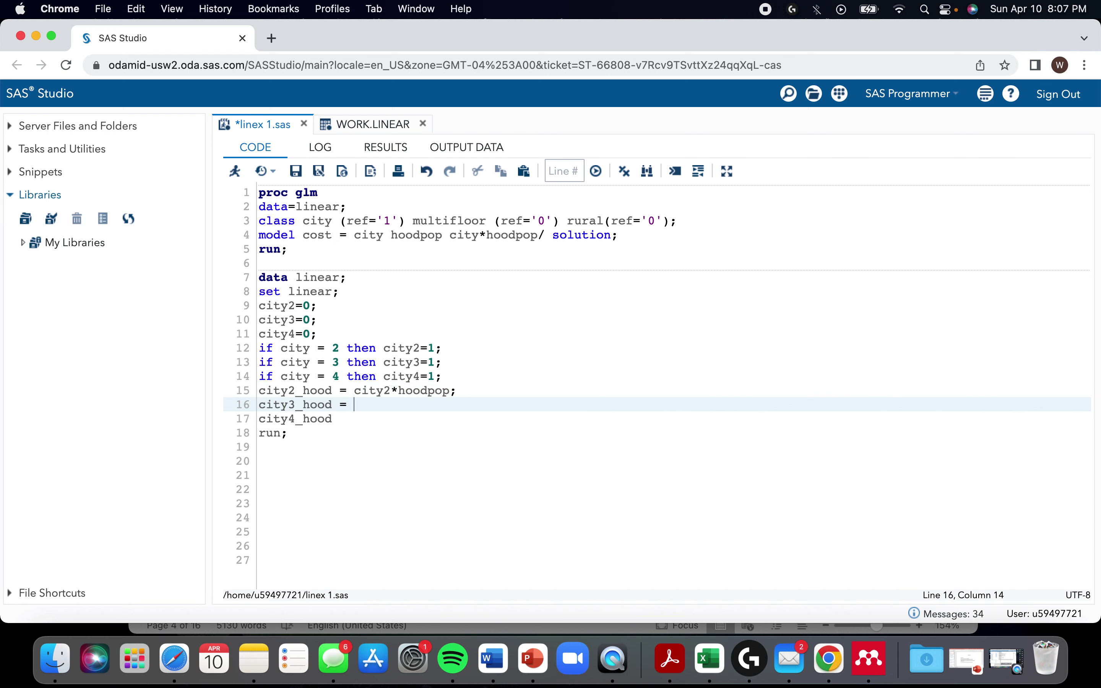
type(" city3*hoodpop;")
left_click(351, 417)
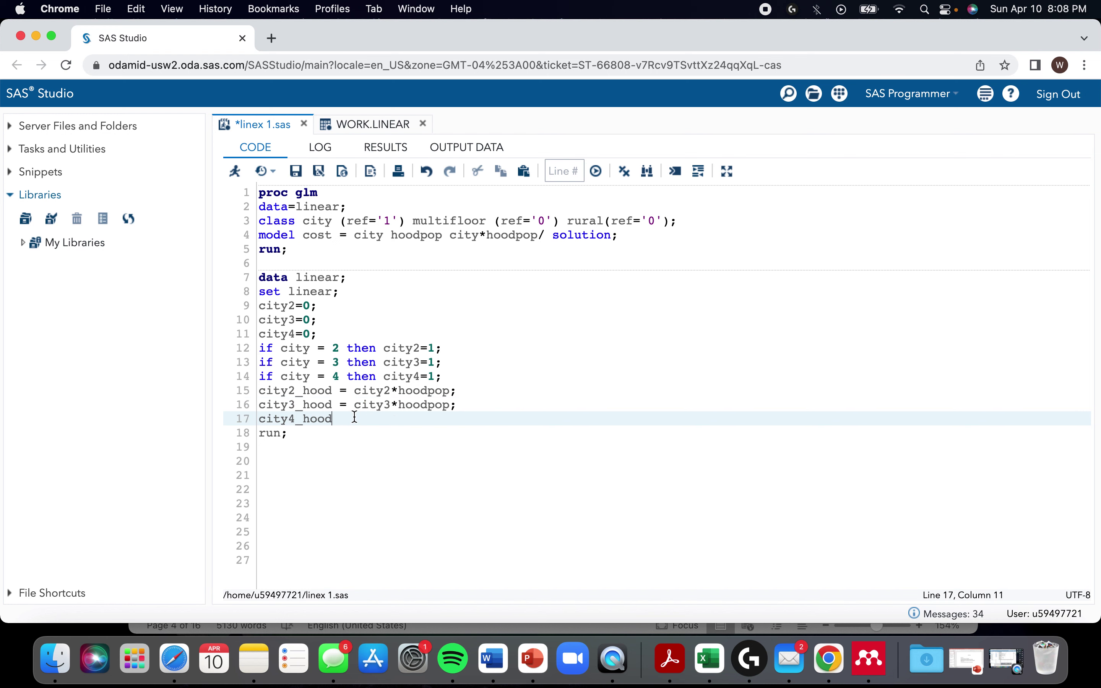
type("= city4*hoodpop;")
left_click_drag(289, 434, 244, 285)
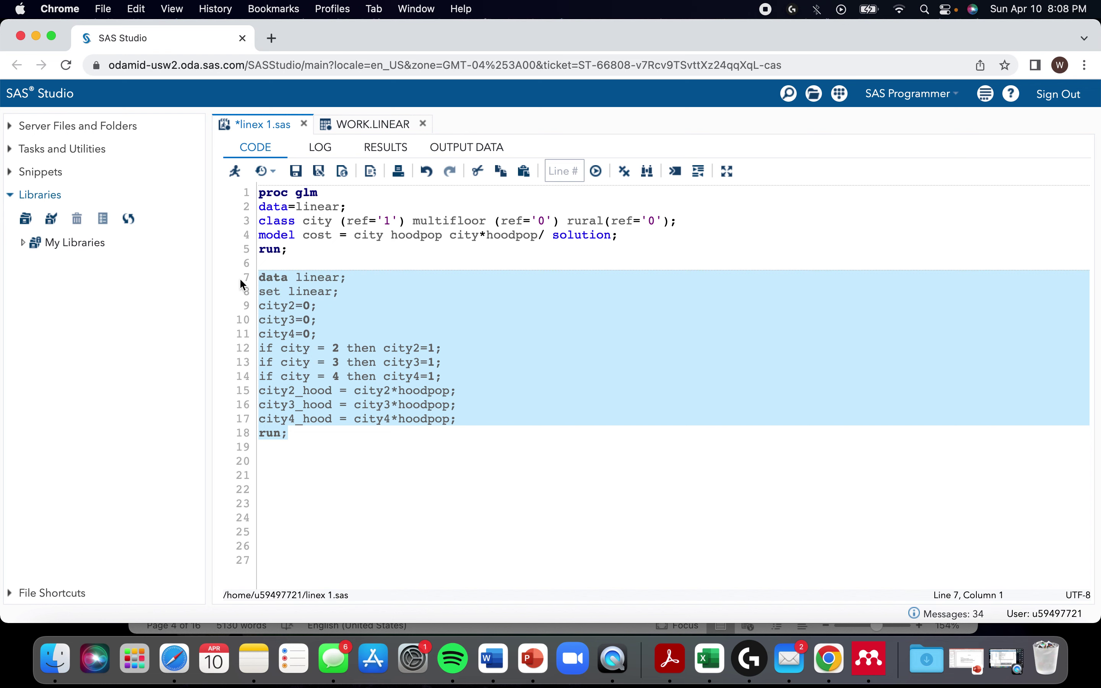
Step: Run the DATA step and browse WORK.LINEAR's 12 columns across rows 301–700
key("F3")
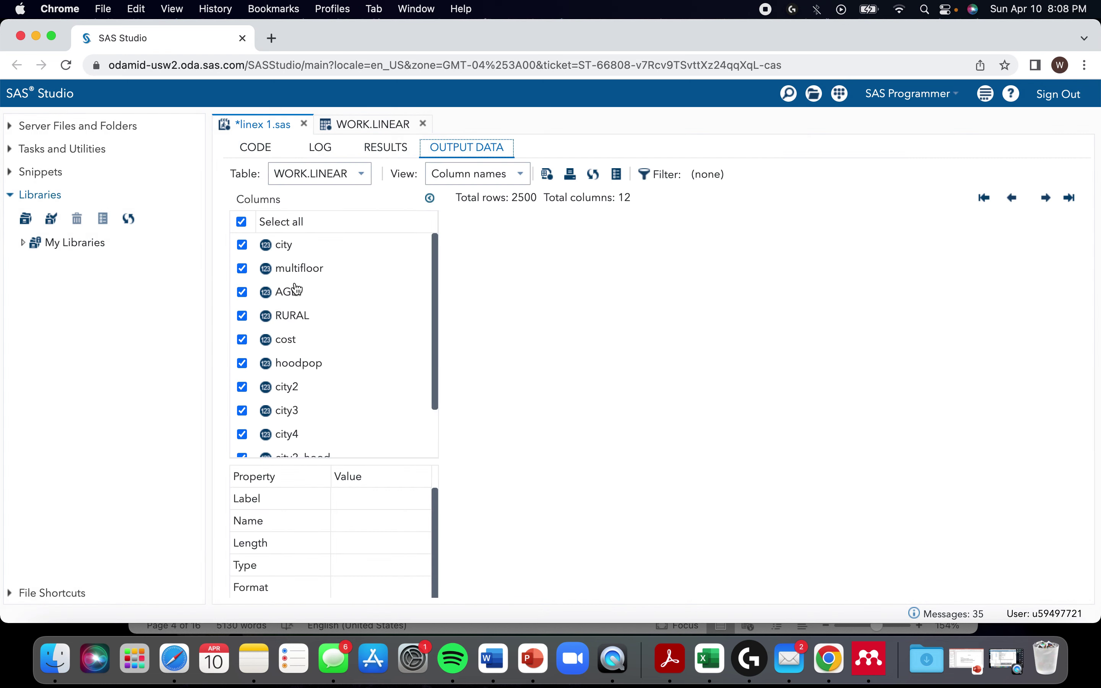
left_click_drag(577, 590, 550, 542)
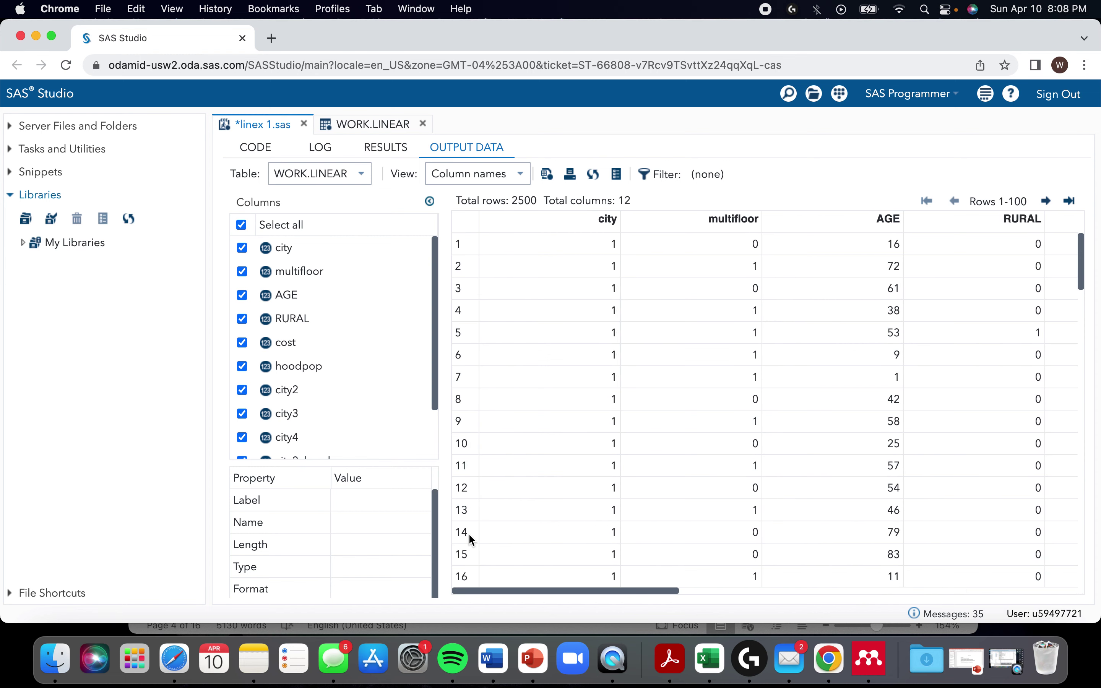
left_click(1047, 200)
left_click(1046, 200)
left_click(1046, 201)
left_click(1047, 201)
left_click(1046, 201)
left_click(1046, 200)
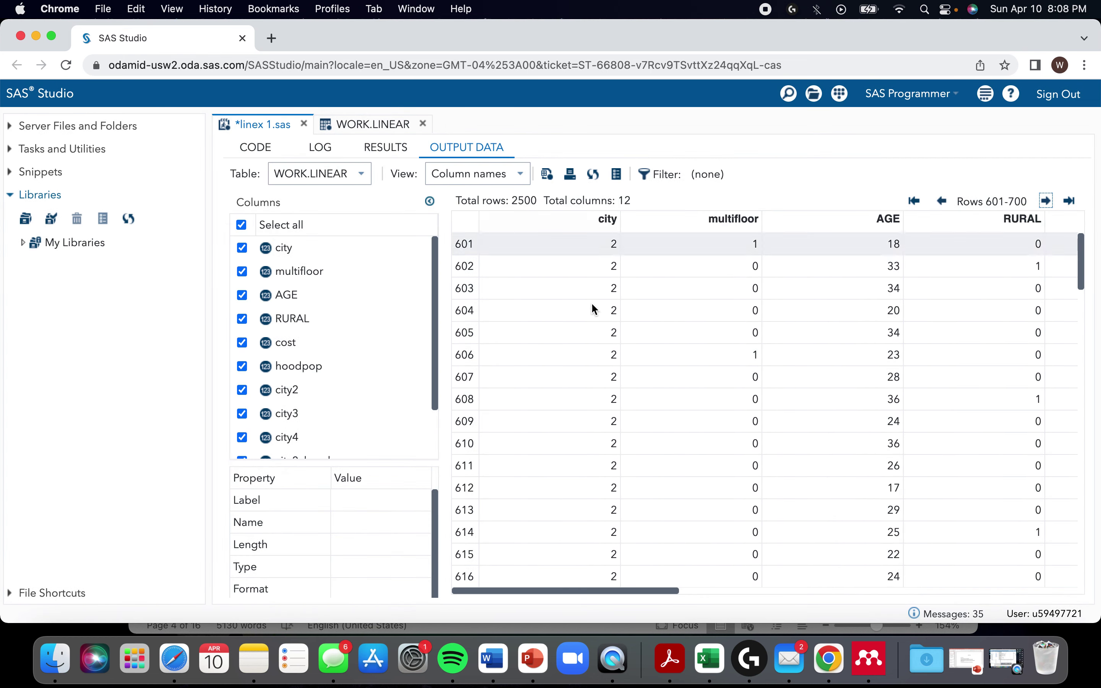
left_click_drag(596, 590, 995, 586)
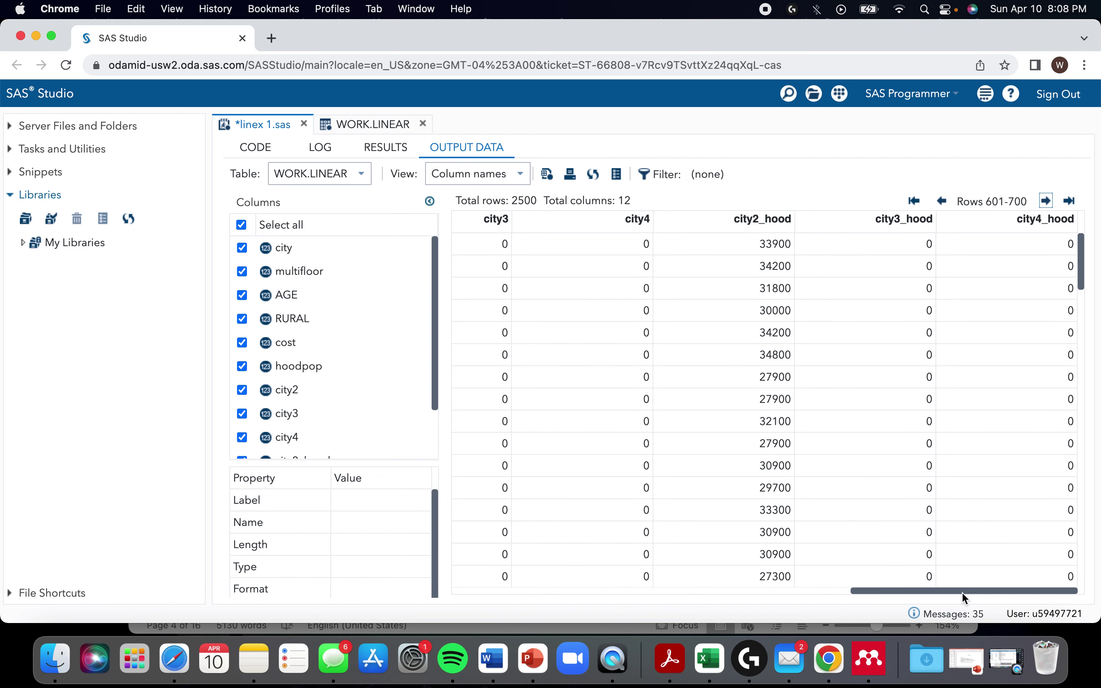
left_click_drag(961, 592, 870, 592)
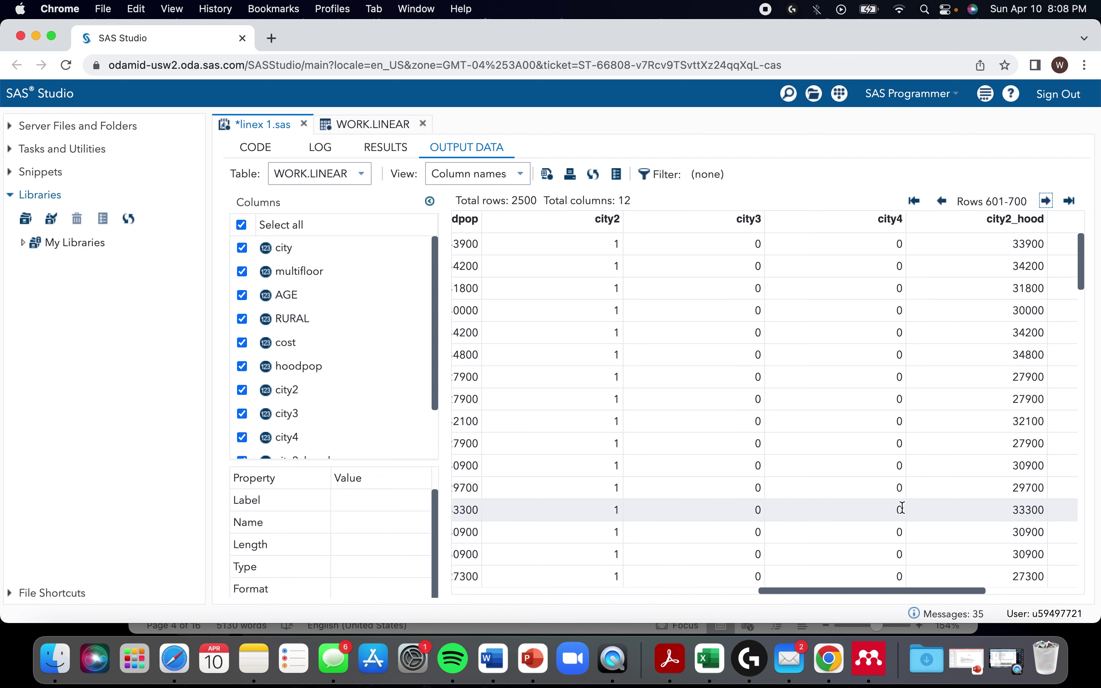
left_click_drag(883, 593, 802, 591)
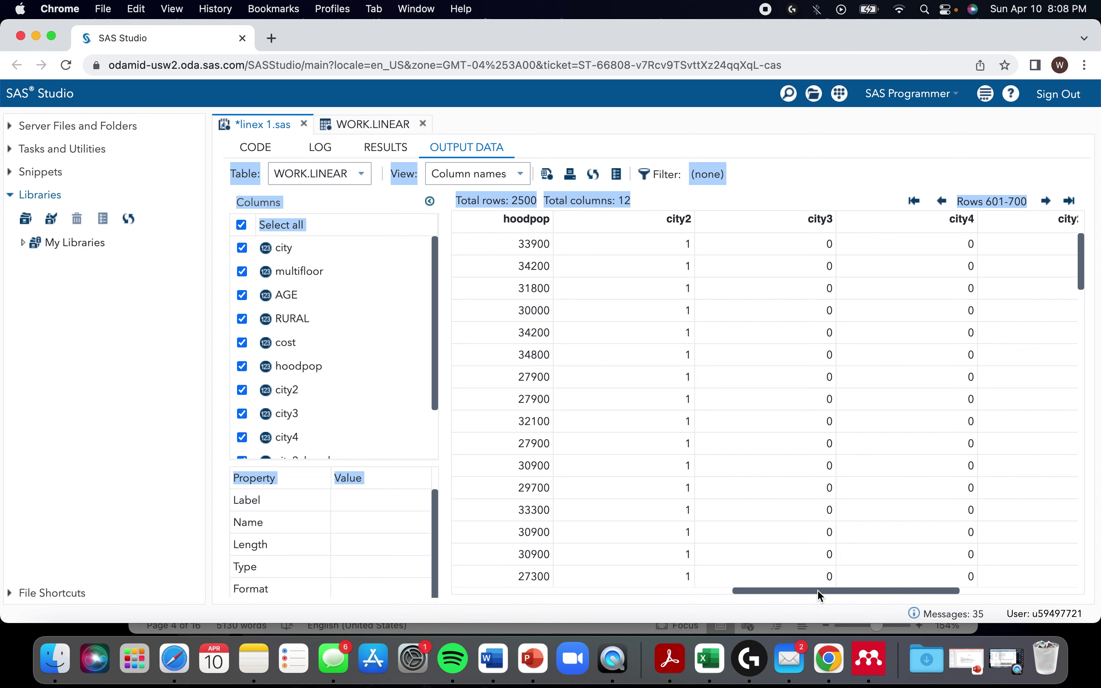
left_click_drag(817, 590, 873, 587)
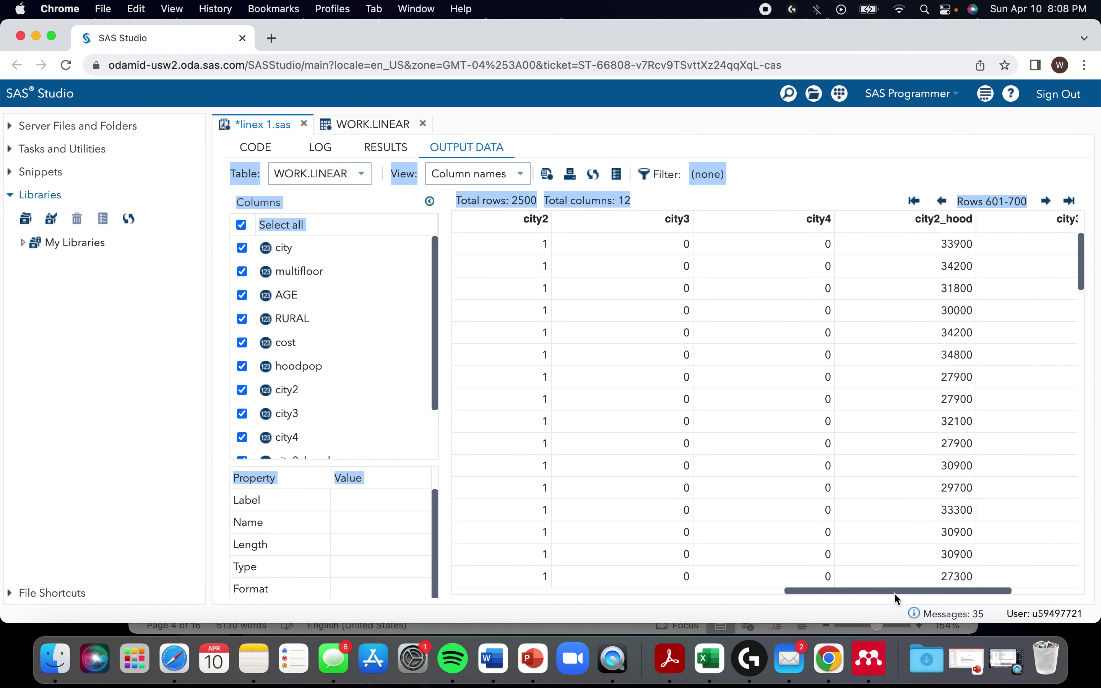
left_click_drag(876, 590, 530, 568)
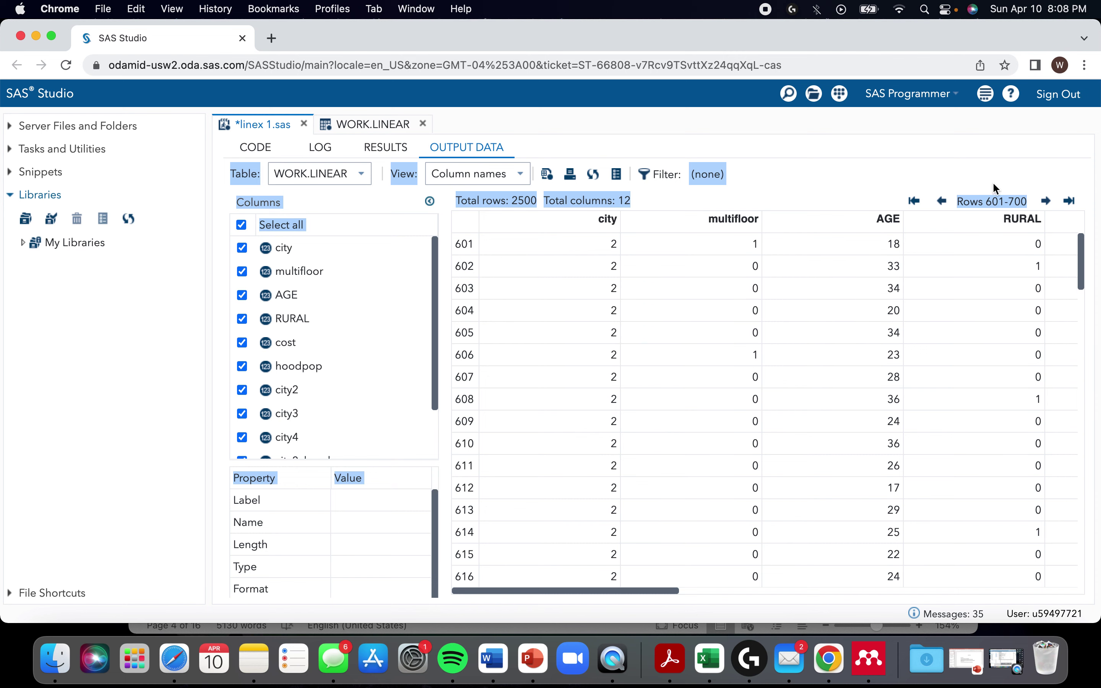
double_click(942, 200)
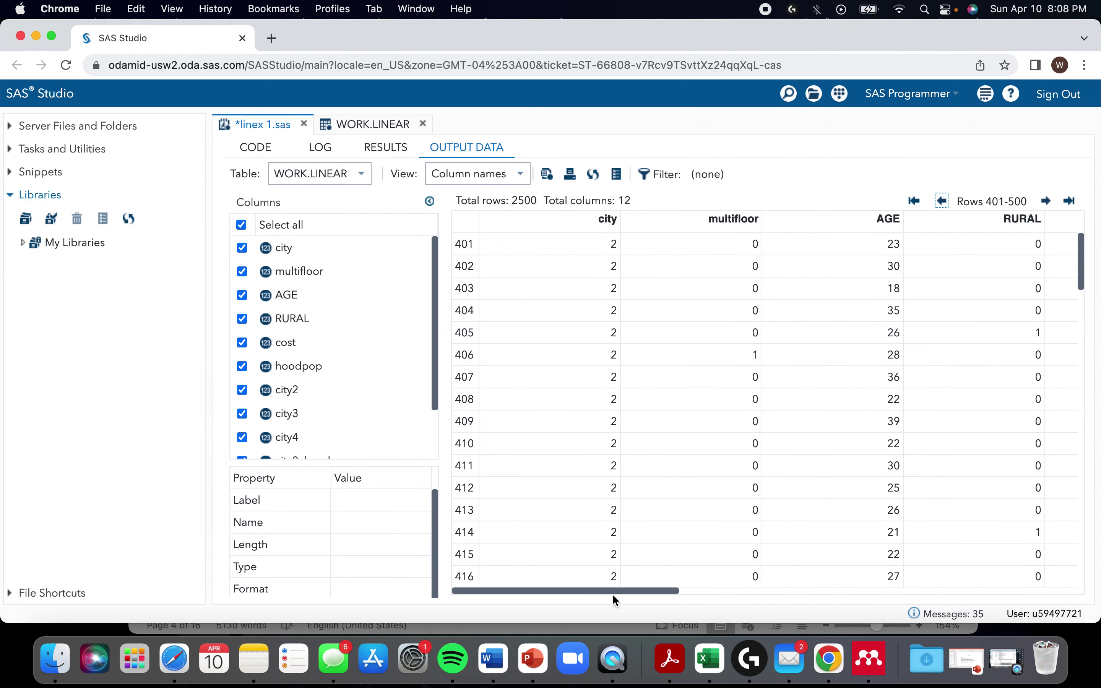
left_click(940, 201)
left_click_drag(581, 592, 971, 561)
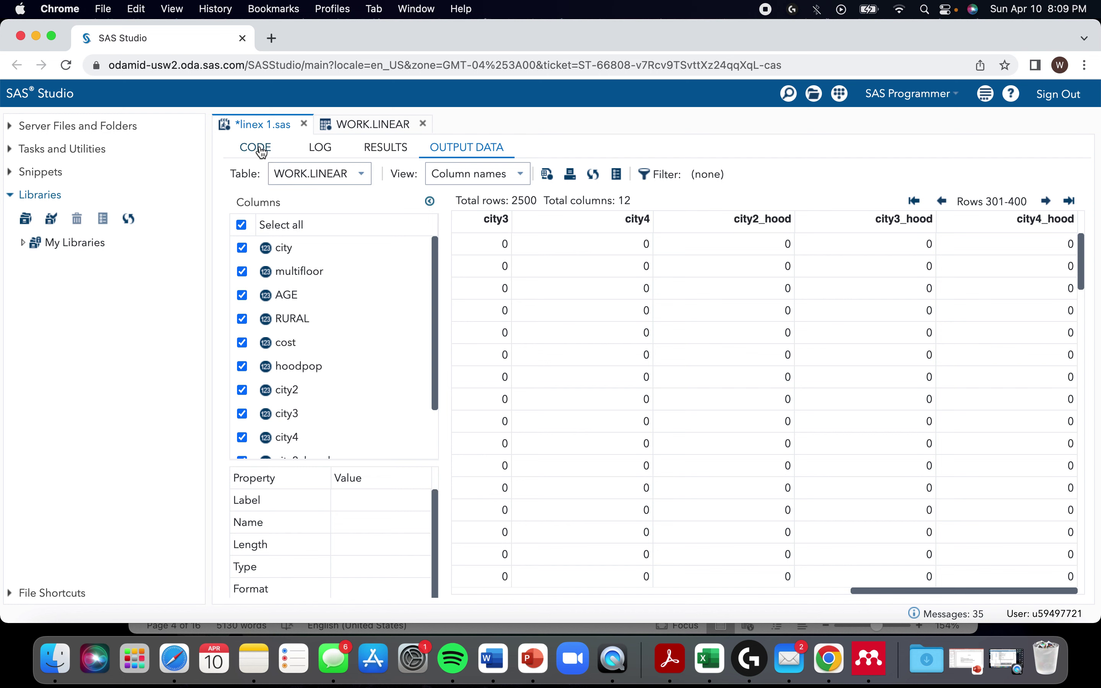
Step: Start a PROC REG step on line 20 with data= linear;
left_click(261, 149)
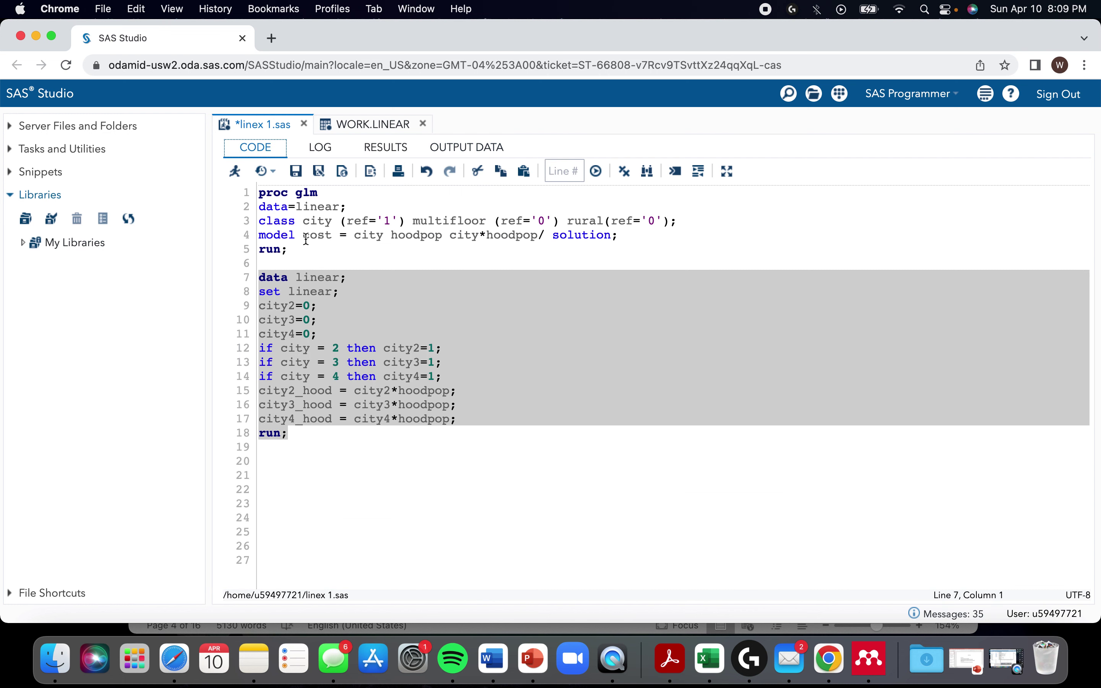
left_click(301, 454)
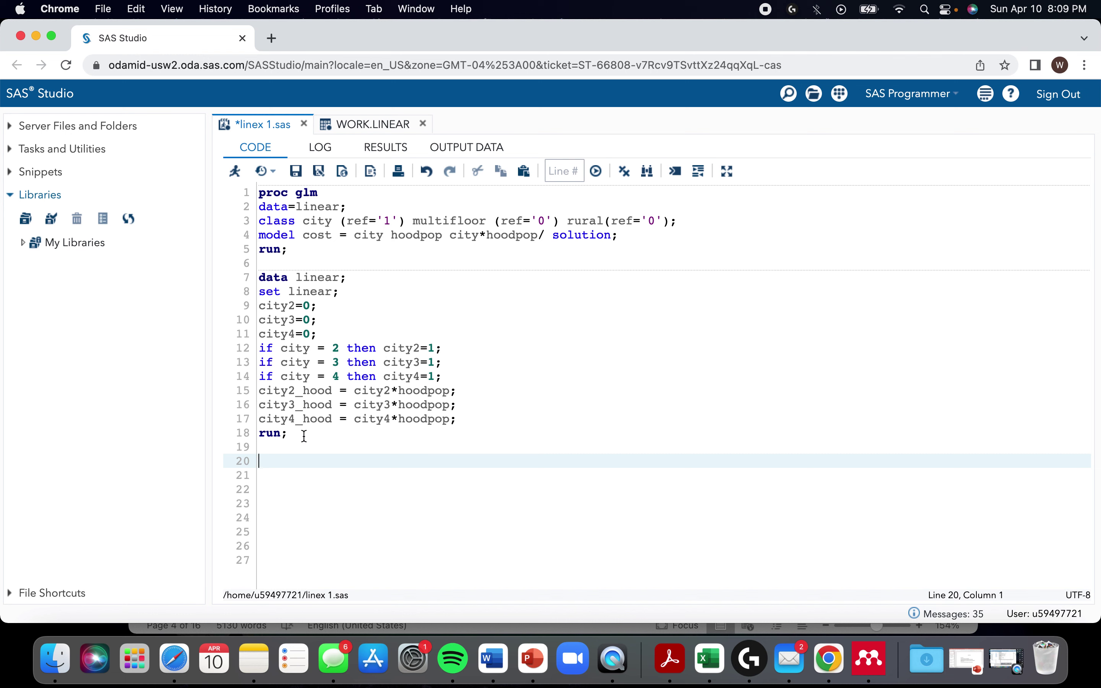
type("proc")
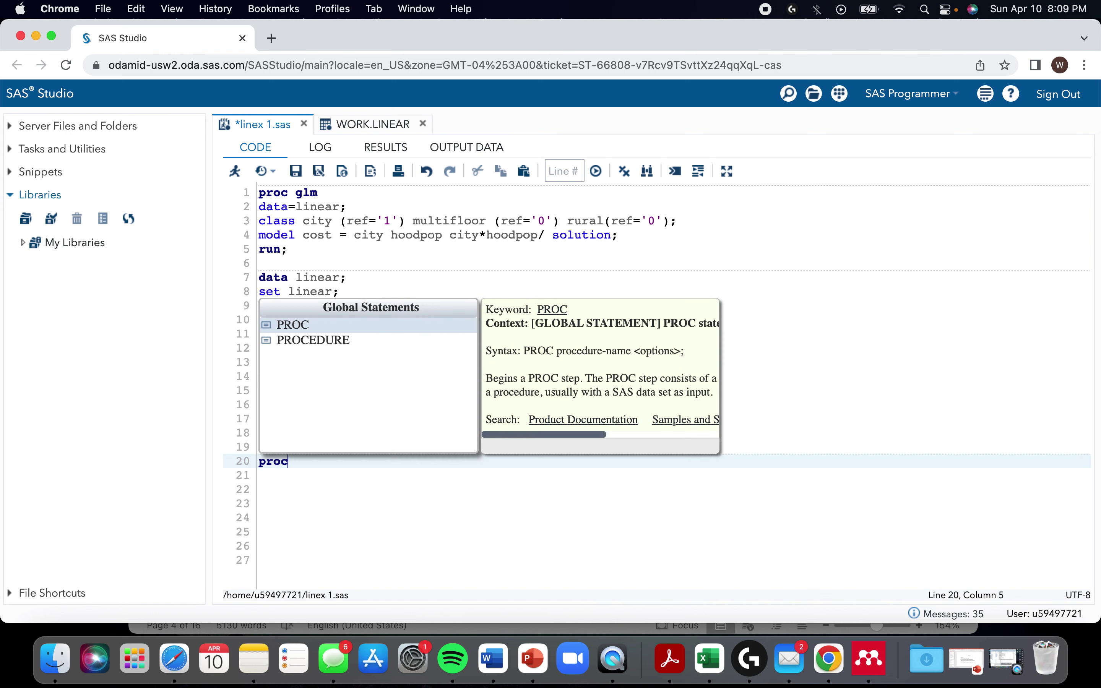
type(" reg")
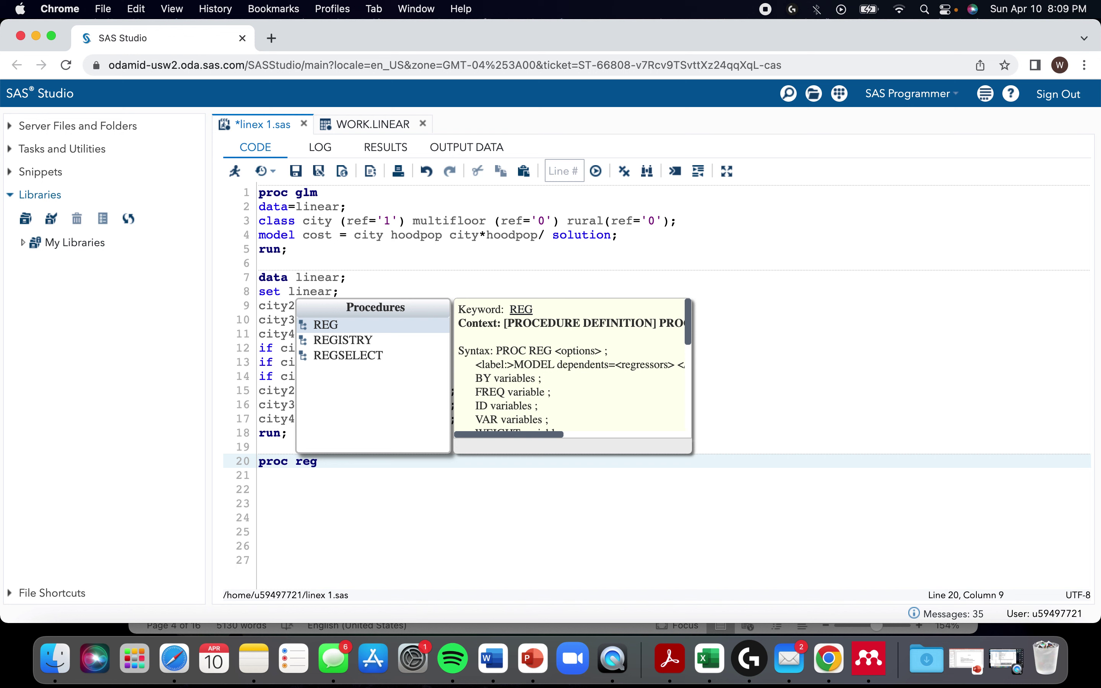
key("Escape")
key("Return")
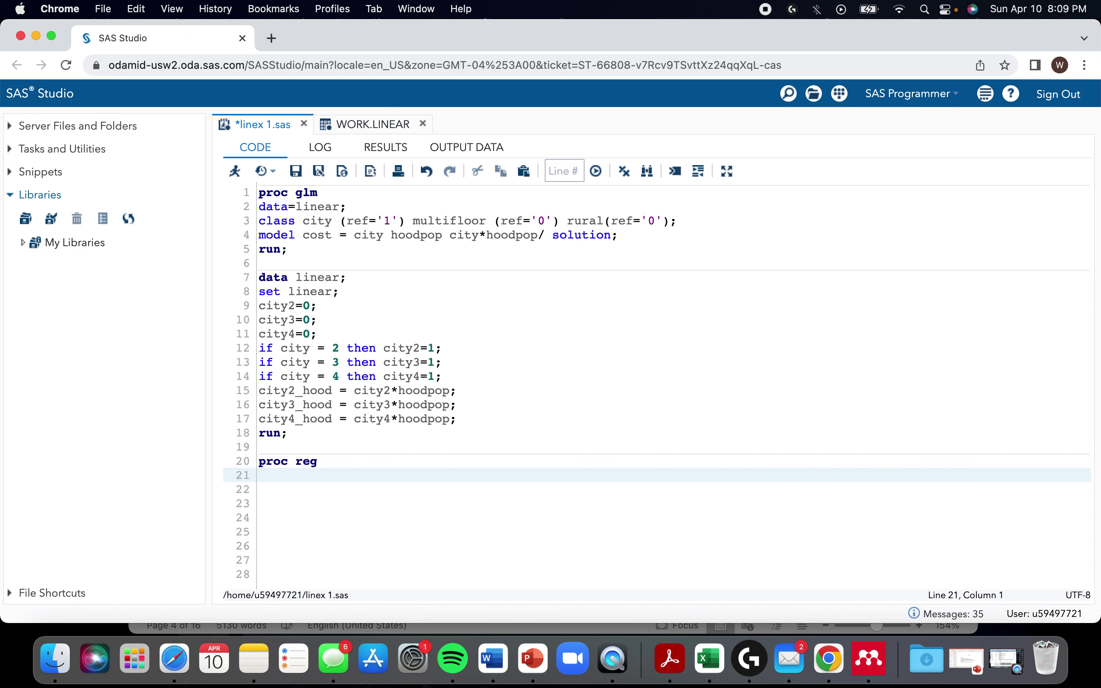
type("data=")
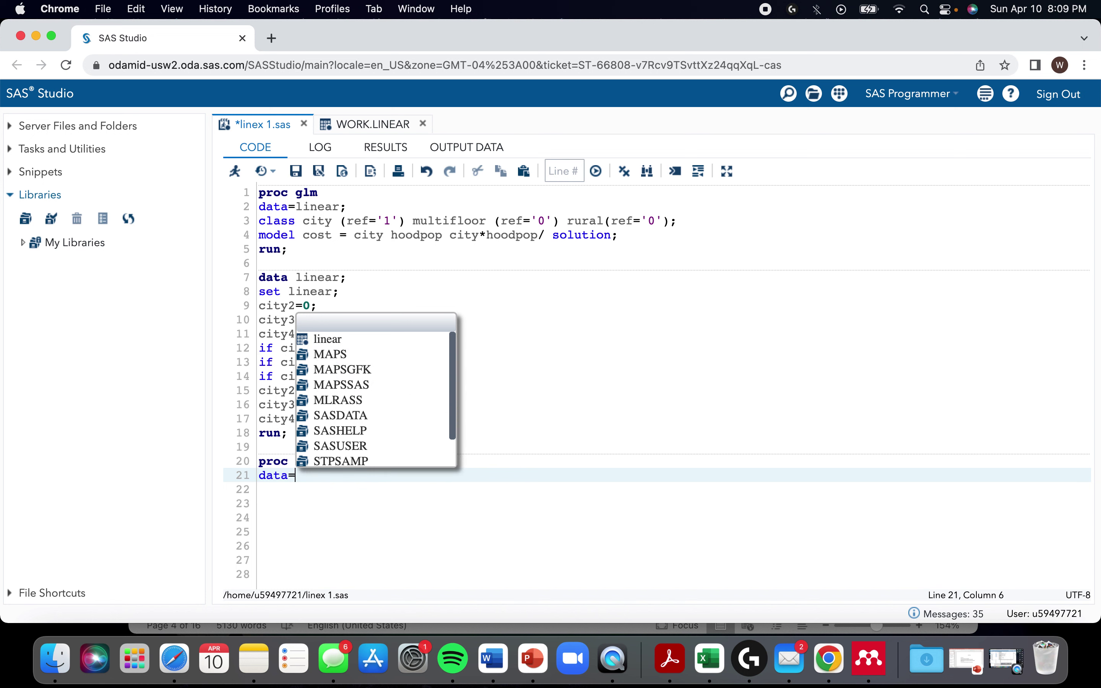
left_click(295, 517)
left_click(305, 475)
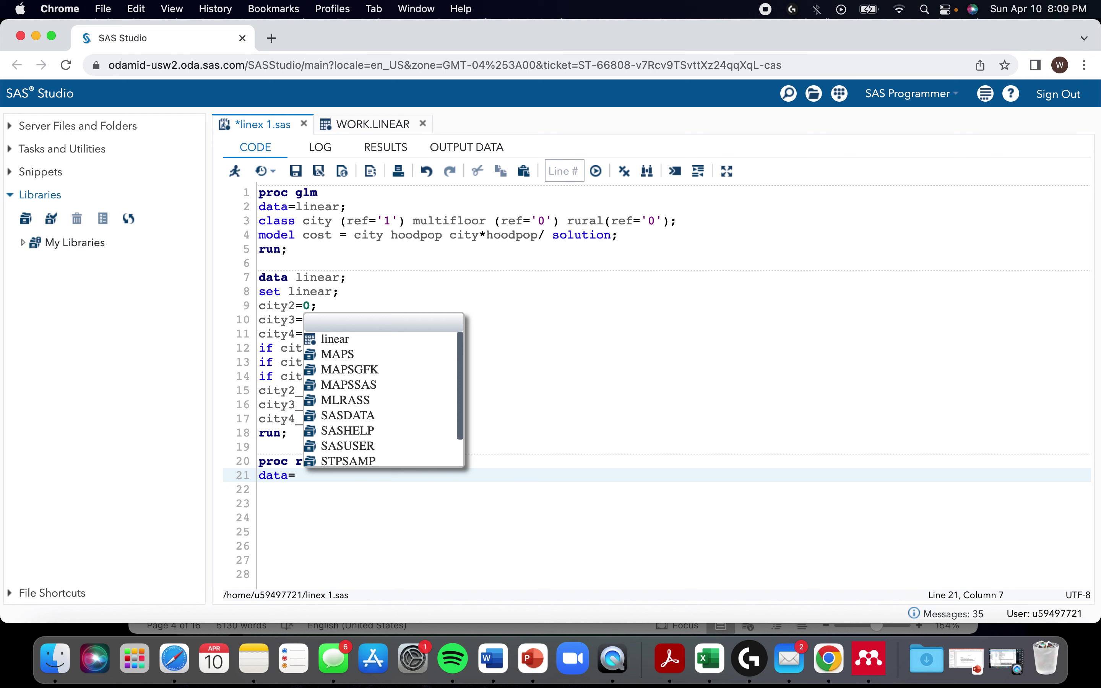
left_click(288, 486)
left_click(387, 473)
left_click(297, 485)
left_click(299, 476)
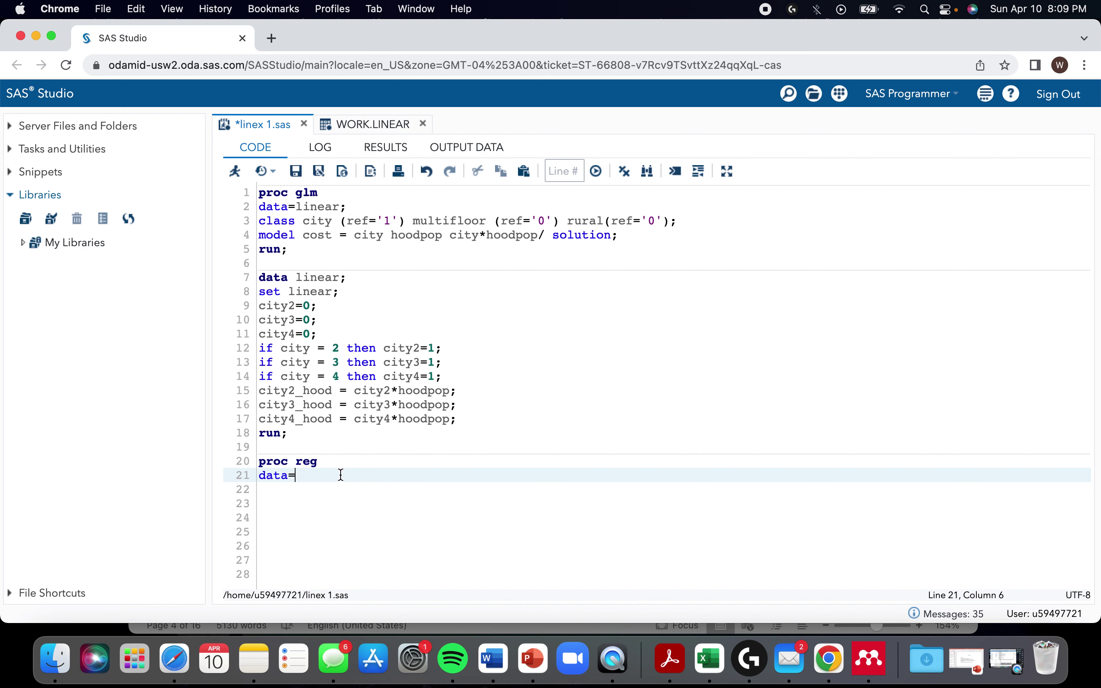
left_click(302, 487)
left_click(303, 476)
type("linear;")
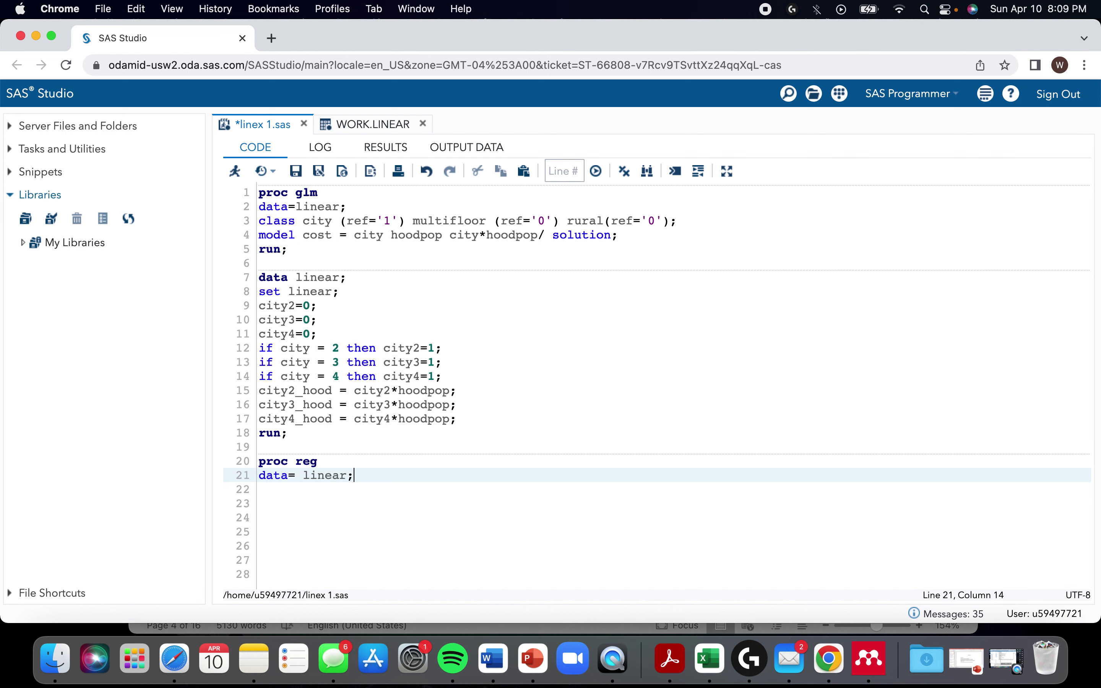
Step: Begin the model statement: cost = age hoodpop city2 city3 city4
key("Return")
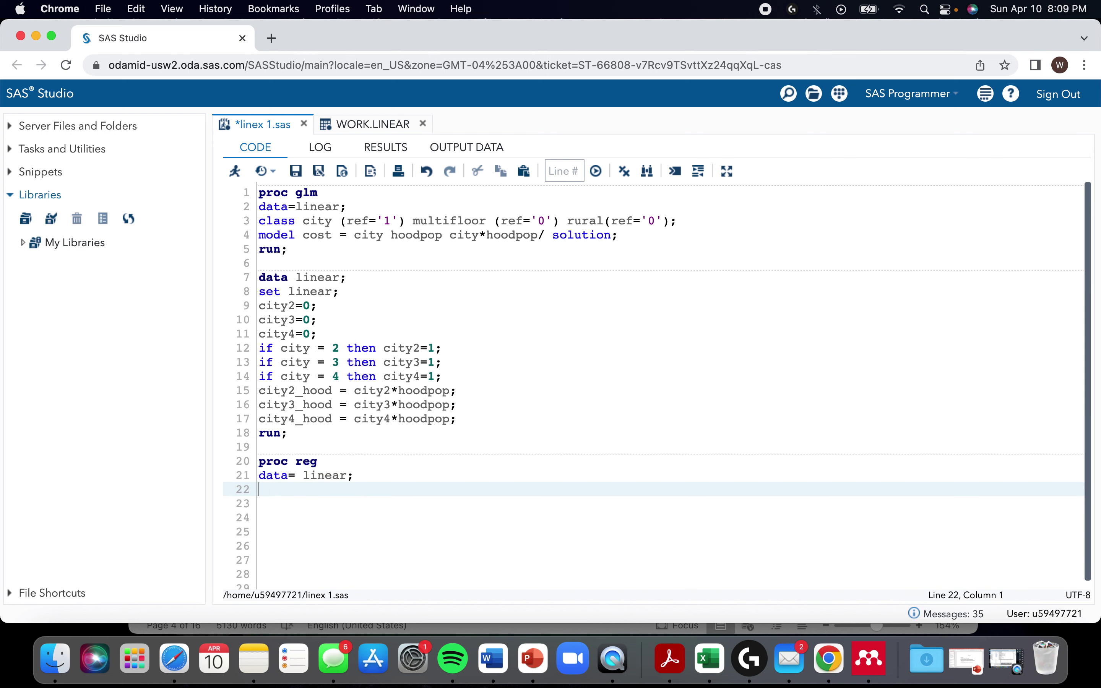
type("model cost")
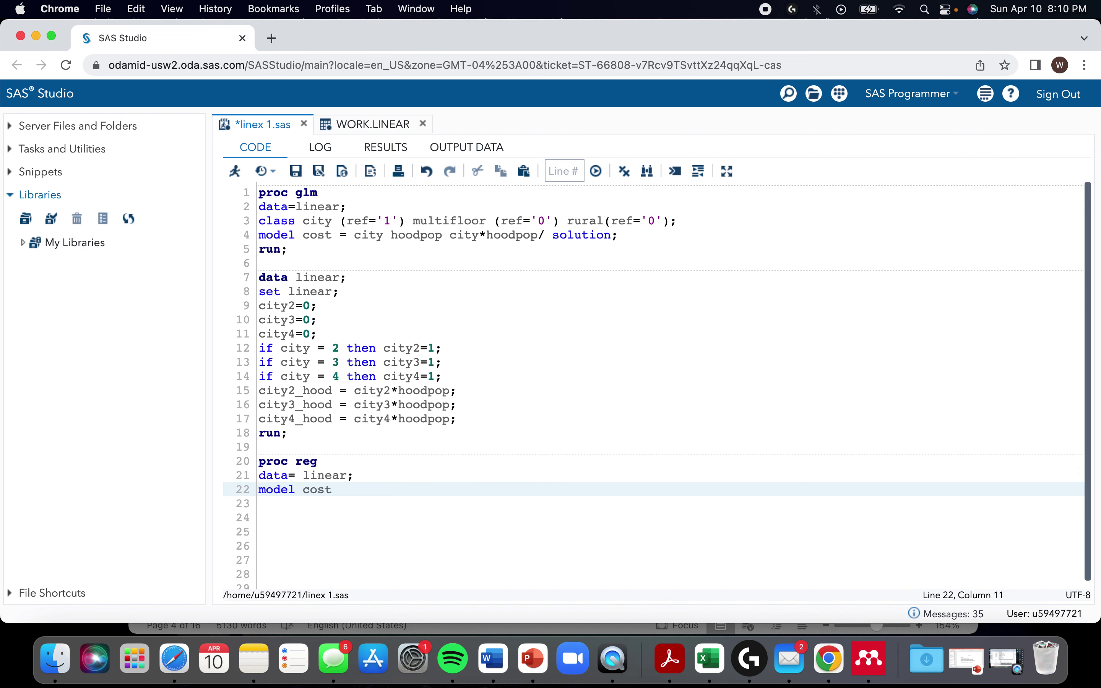
type(" = age hoodpop coty2")
key("BackSpace")
key("BackSpace")
key("BackSpace")
key("BackSpace")
type("ity2")
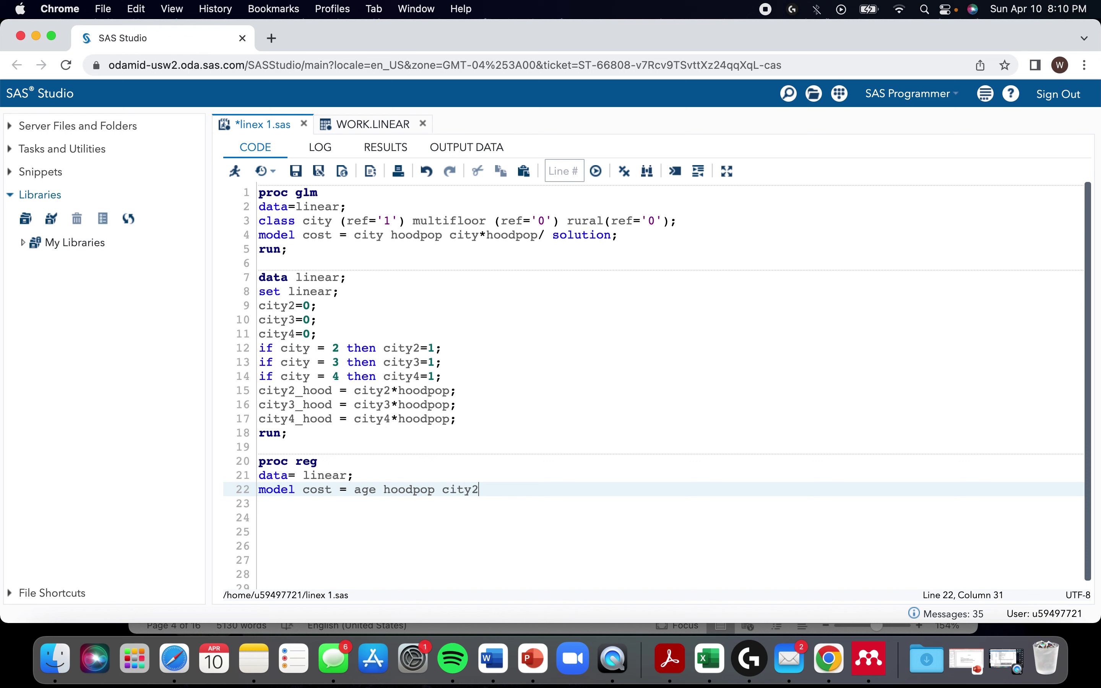
type(" city3 city4")
Step: Append city2_hood, city3_hood and city4_hood to the model, then end with run;
left_click_drag(259, 392, 332, 392)
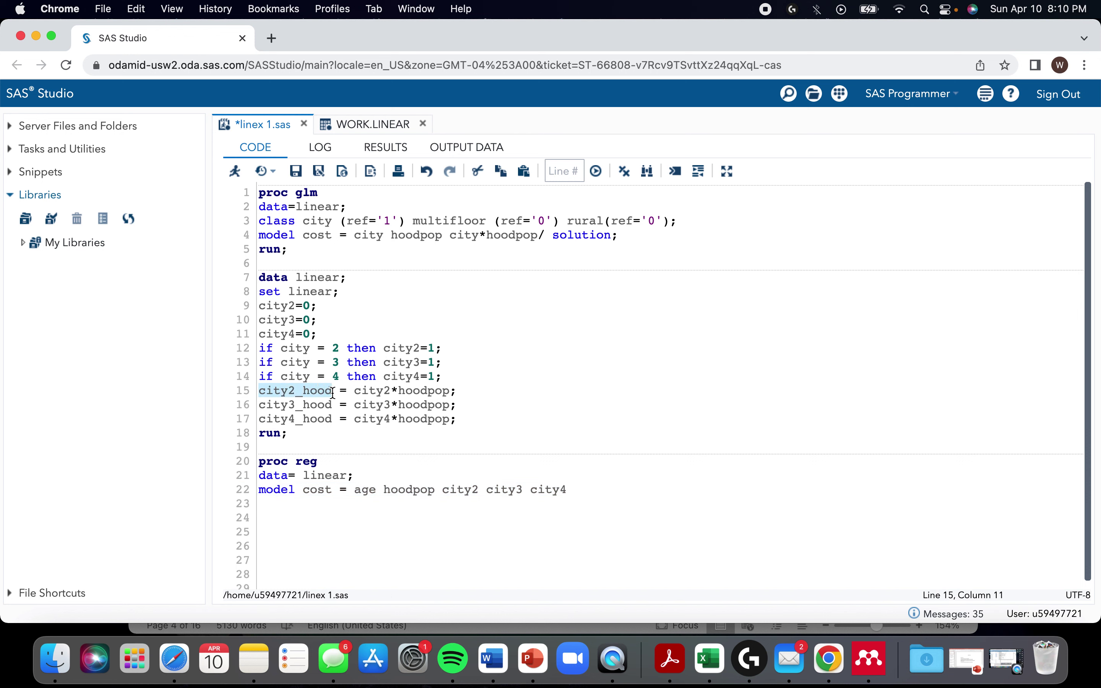
key("cmd+c")
left_click(579, 490)
key("cmd+v")
key("cmd+v")
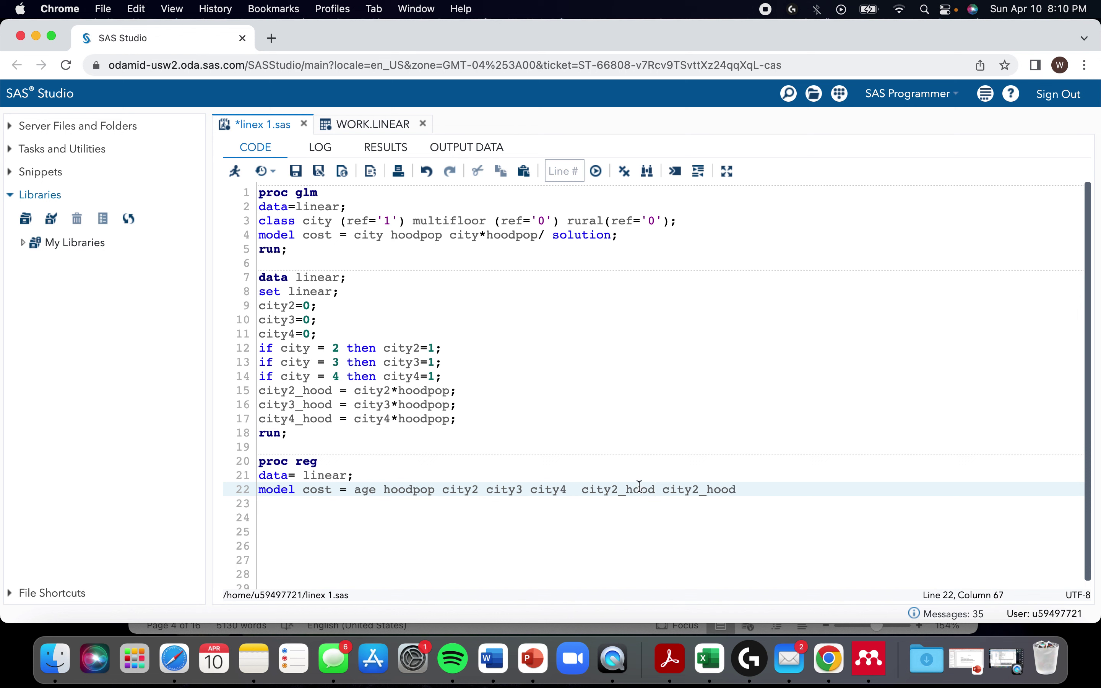
key("cmd+v")
left_click(699, 487)
key("BackSpace")
type("3")
left_click(781, 490)
key("BackSpace")
type("4")
left_click(823, 490)
type(";")
key("Return")
type("run")
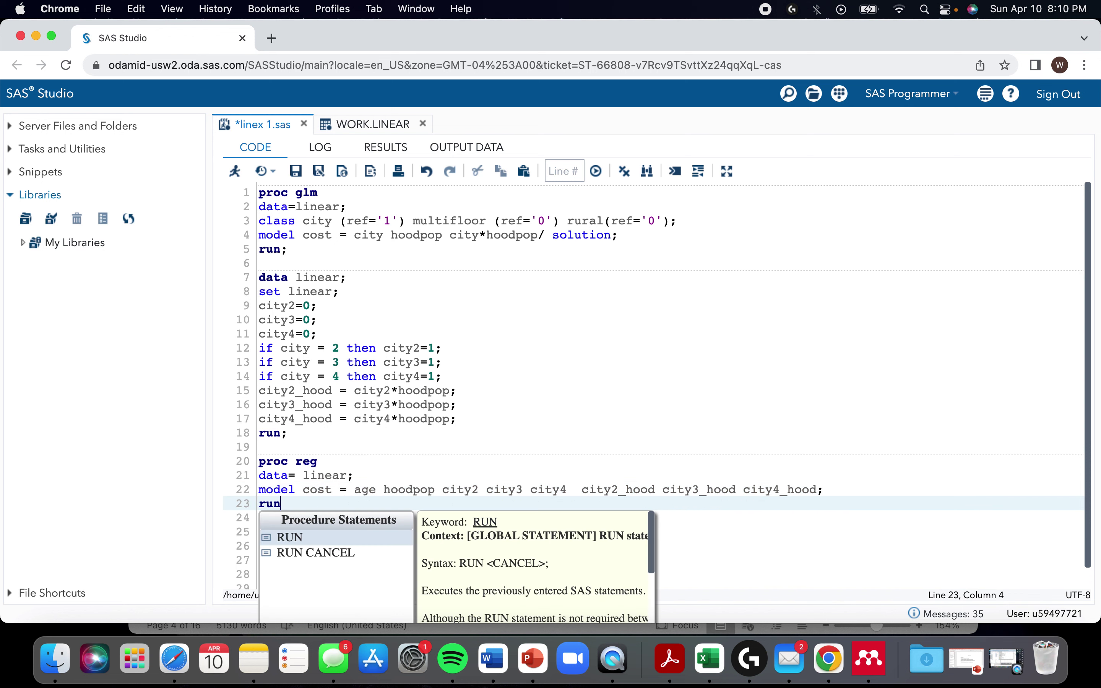
type(";")
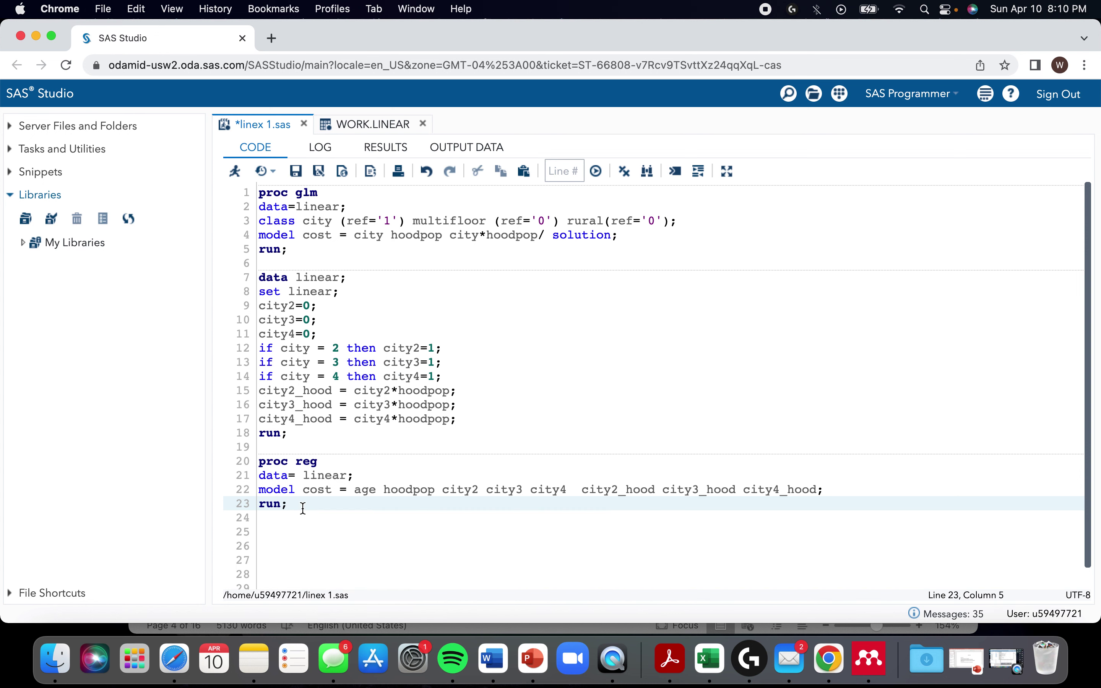
Step: Run the PROC REG step, review results (R-square 0.7902, 8 model DF), and go back to the code
left_click_drag(303, 508, 258, 466)
key("F3")
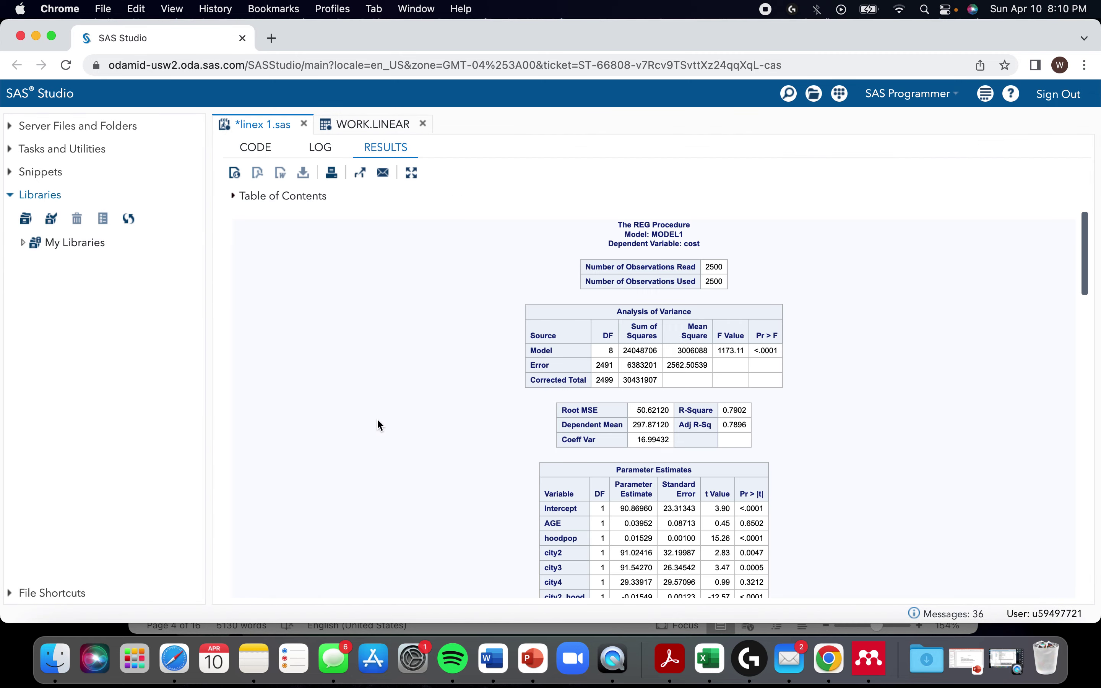
scroll(378, 420, "down", 5)
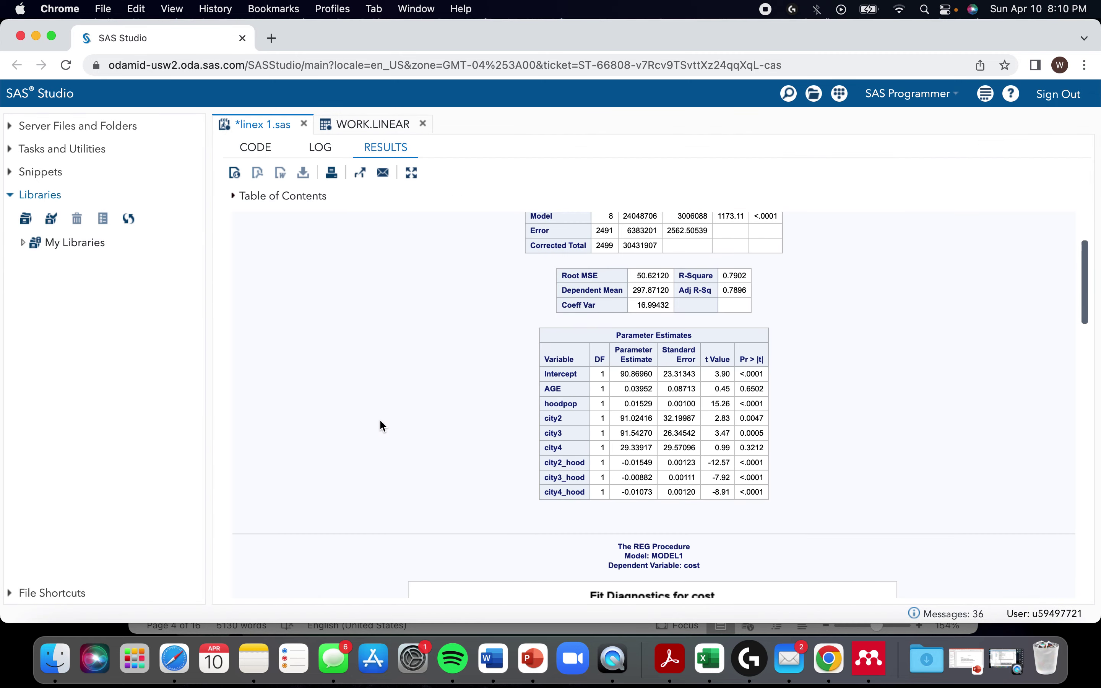
scroll(618, 449, "down", 8)
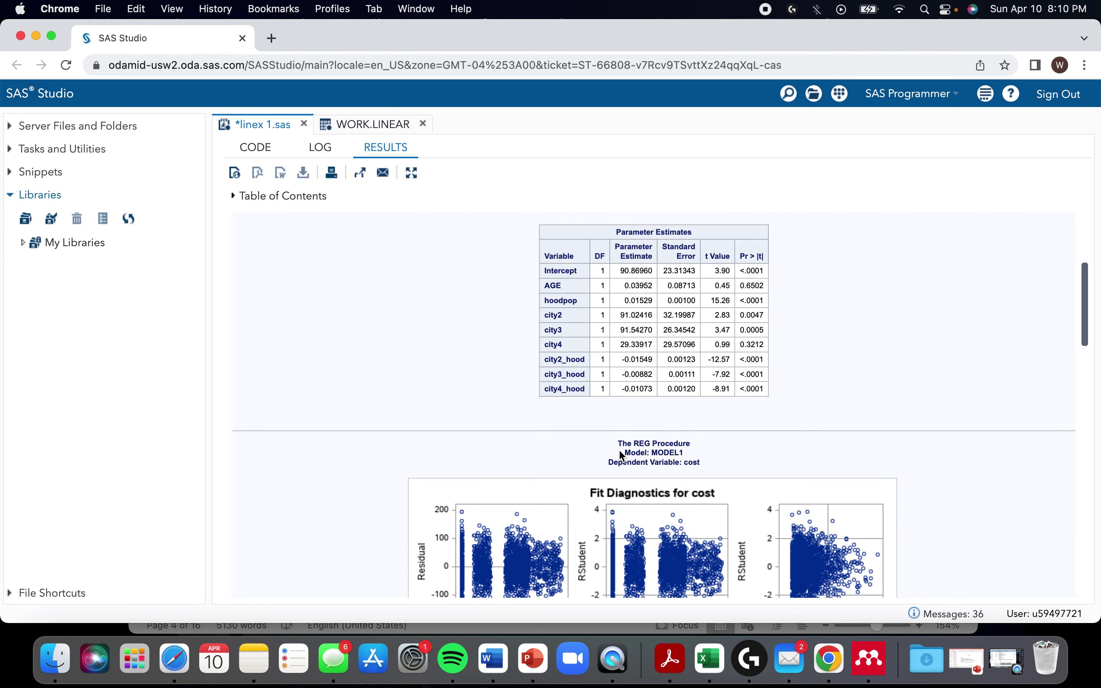
scroll(620, 452, "up", 1)
scroll(618, 449, "up", 10)
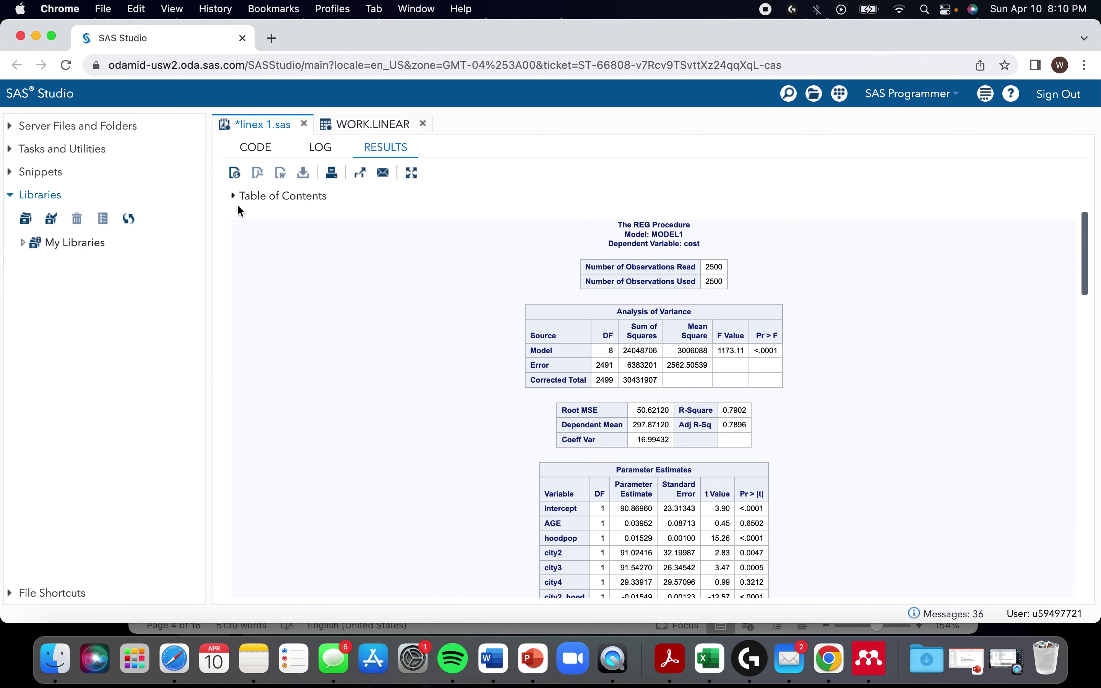
left_click(255, 147)
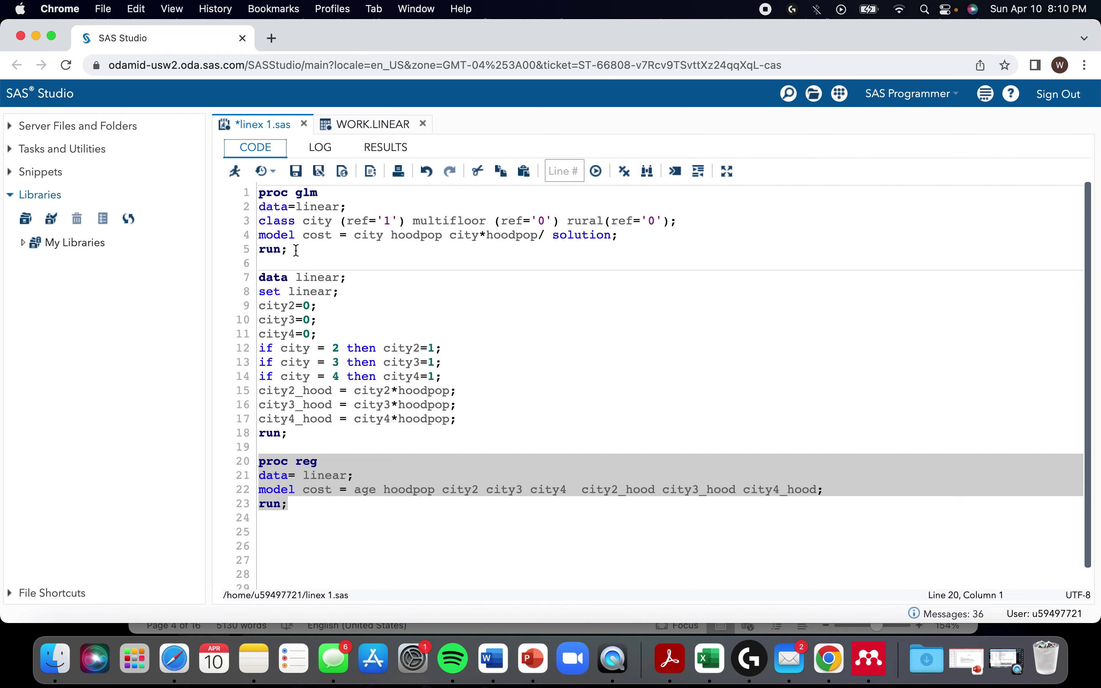
Step: Paste a copy of the PROC GLM step from lines 1-5 just above PROC REG
left_click_drag(296, 250, 253, 201)
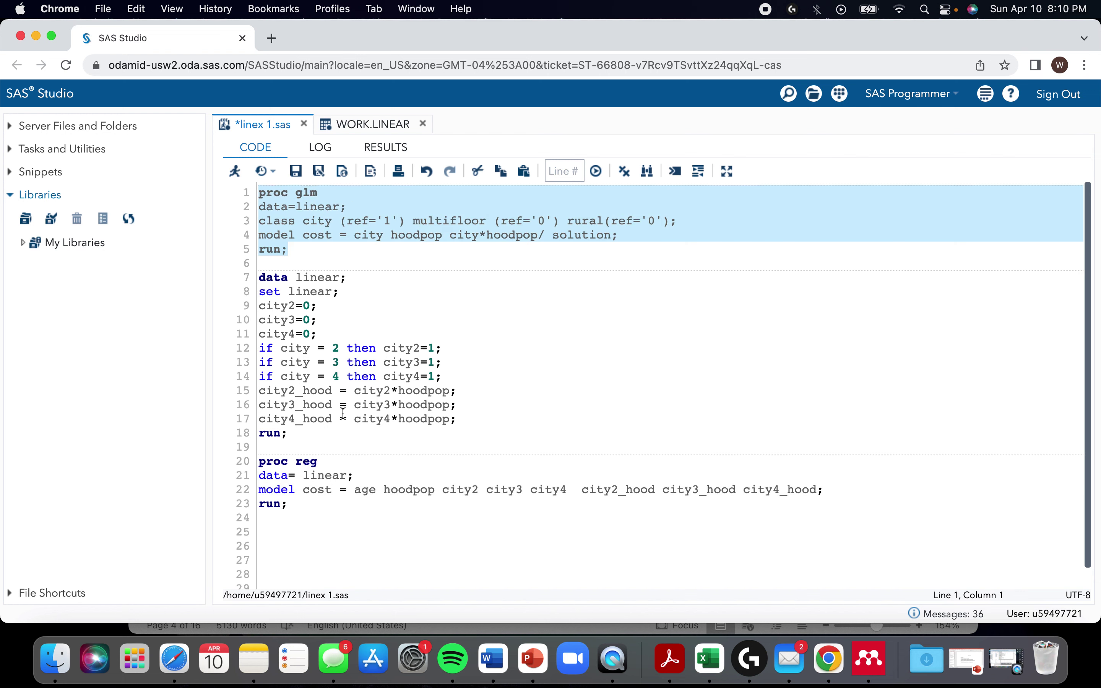
left_click(308, 441)
key("Return")
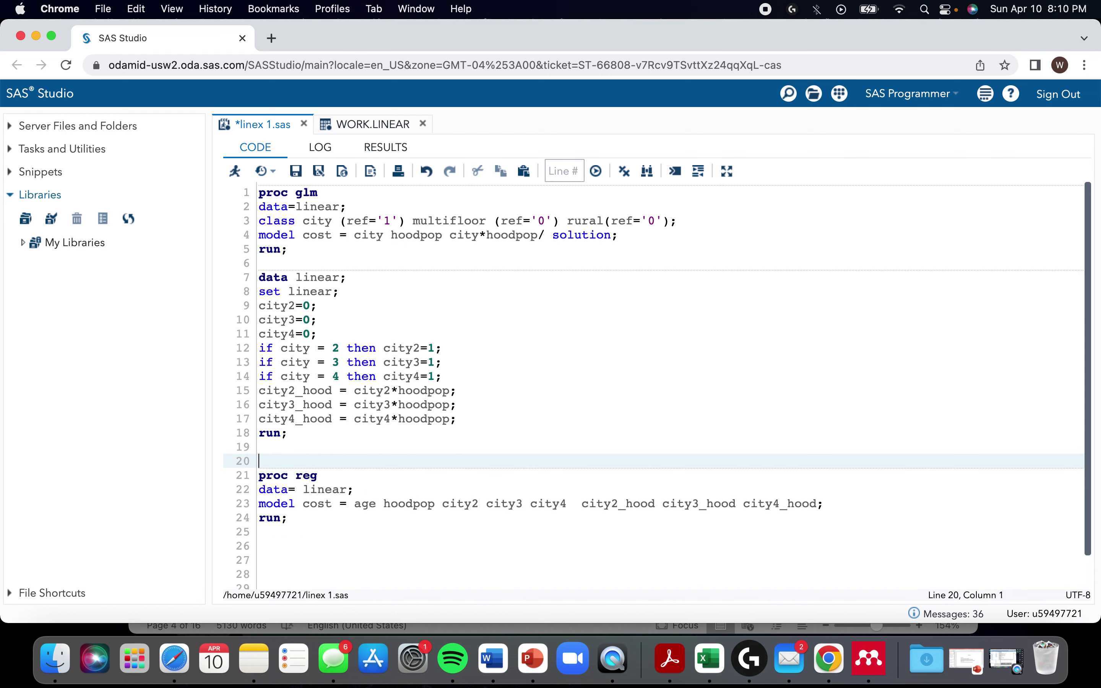
key("super+v")
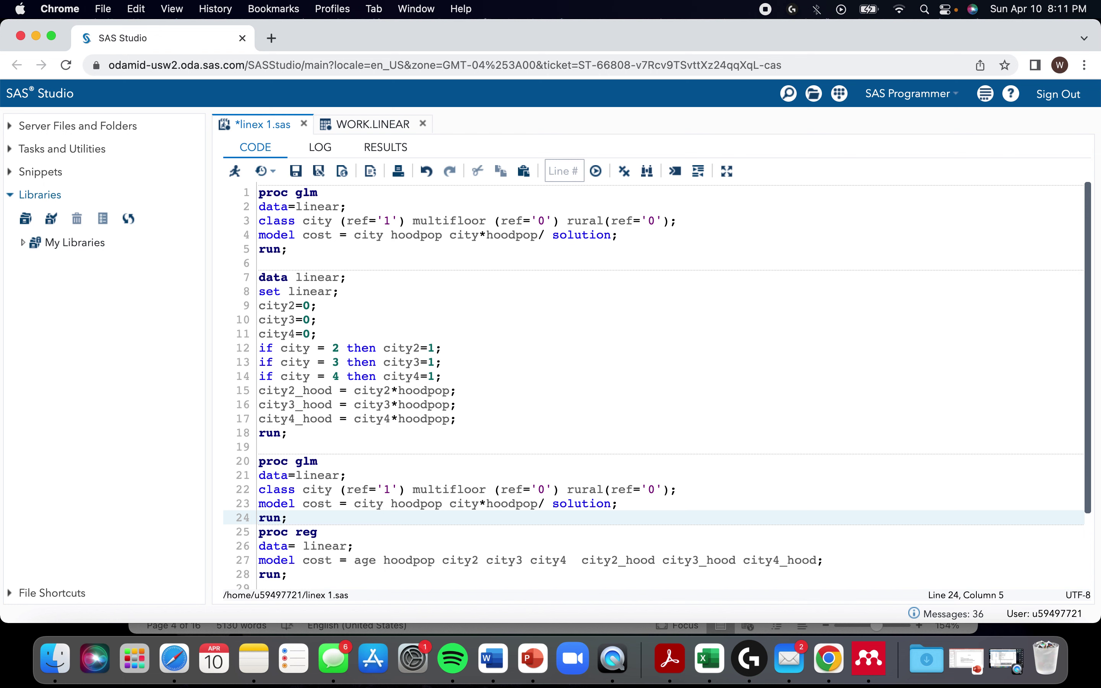
key("Return")
Step: Select the PROC GLM and PROC REG steps, lines 20-29, and run them with F3
scroll(350, 492, "down", 3)
left_click_drag(303, 485, 244, 362)
key("F3")
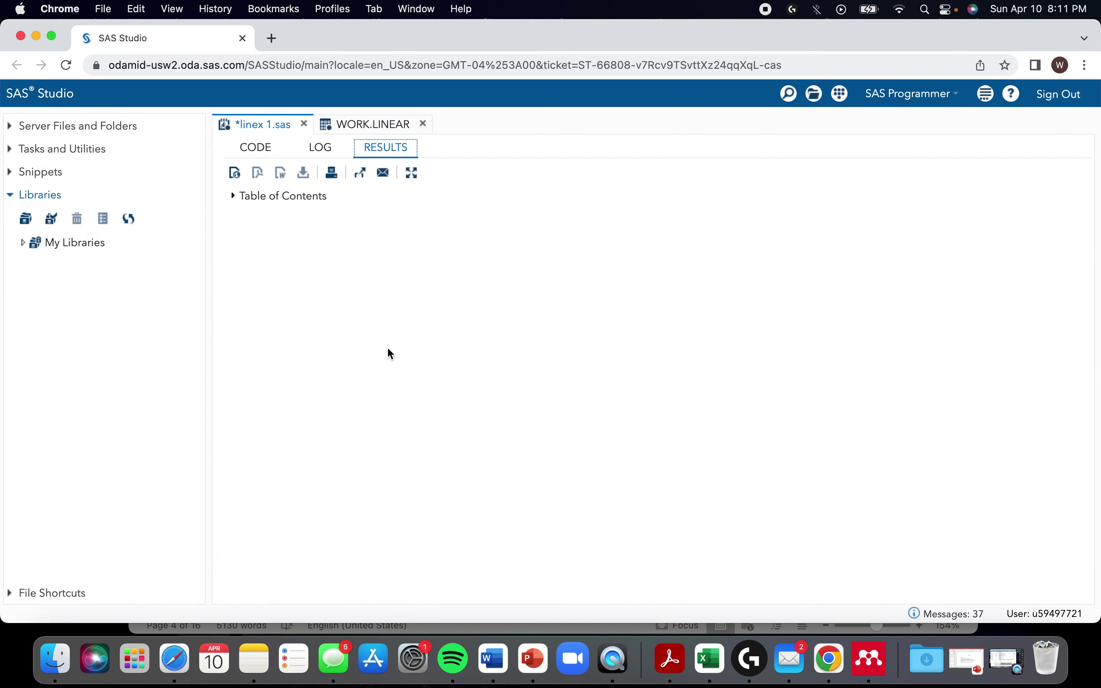
scroll(385, 359, "down", 10)
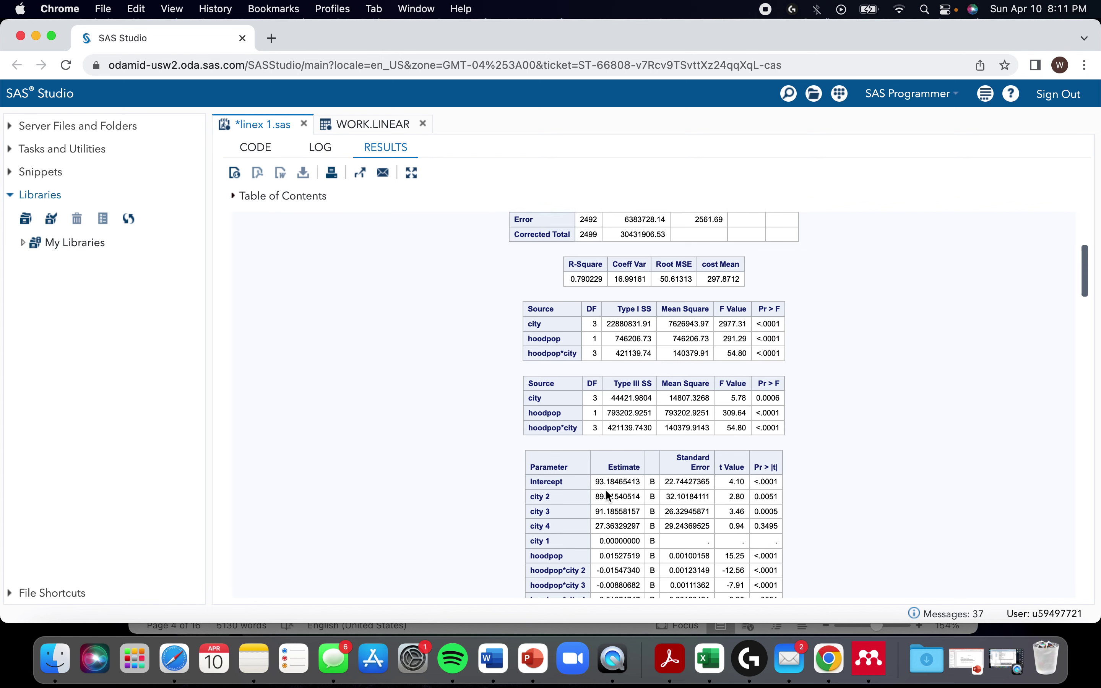
scroll(601, 490, "down", 20)
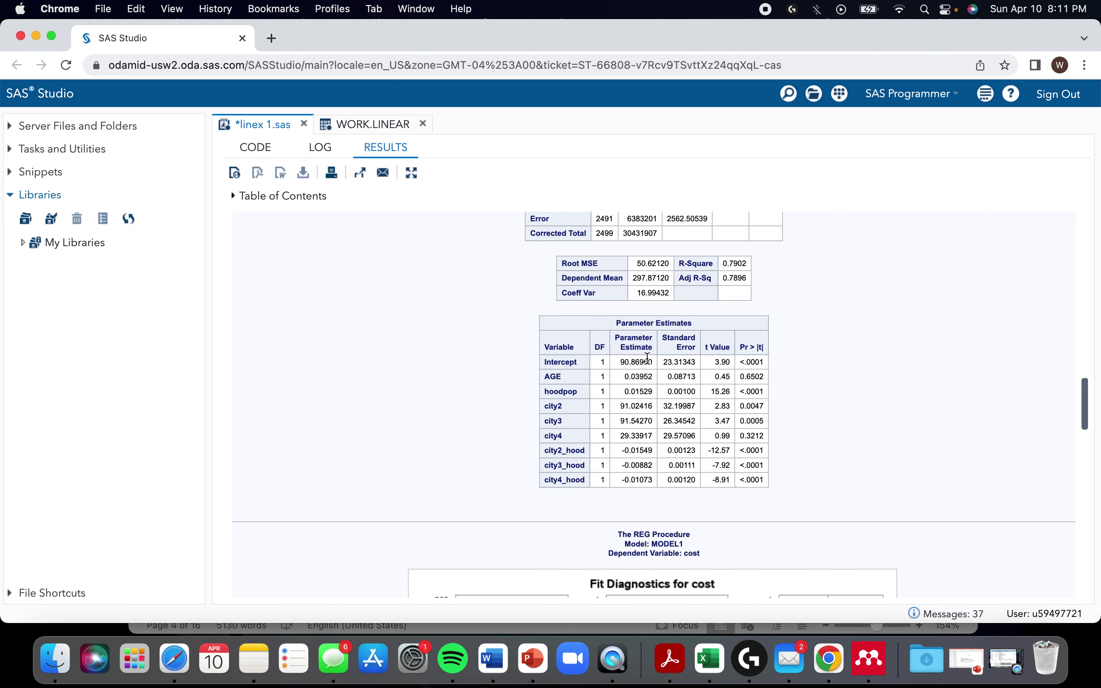
scroll(648, 359, "up", 15)
scroll(648, 359, "up", 5)
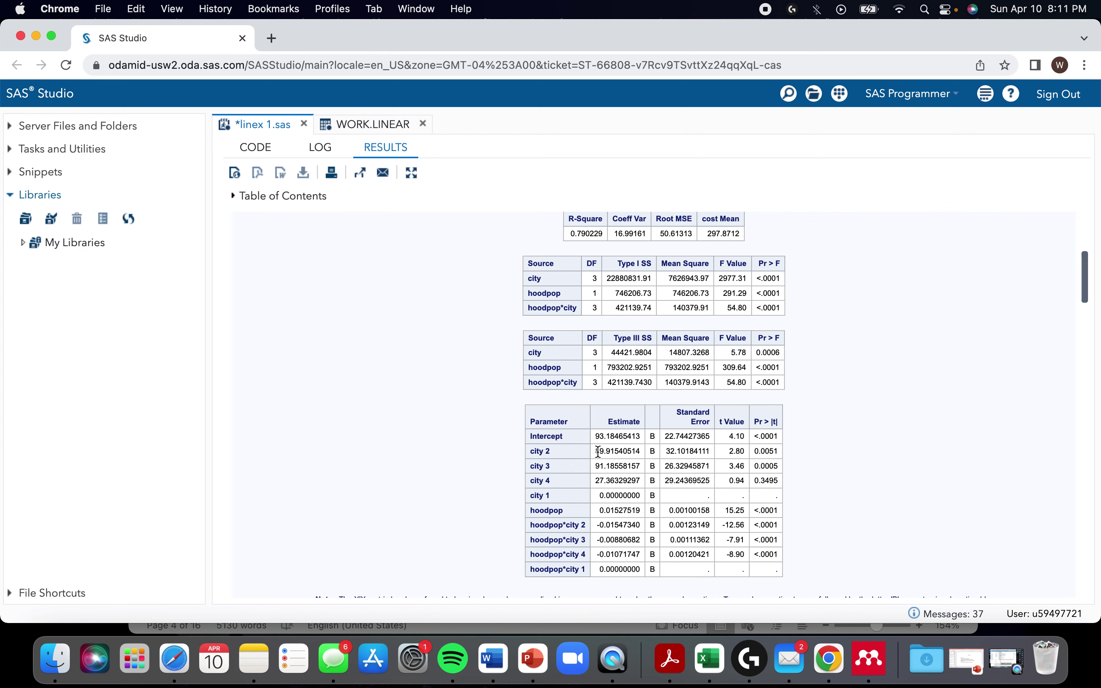
scroll(625, 453, "down", 15)
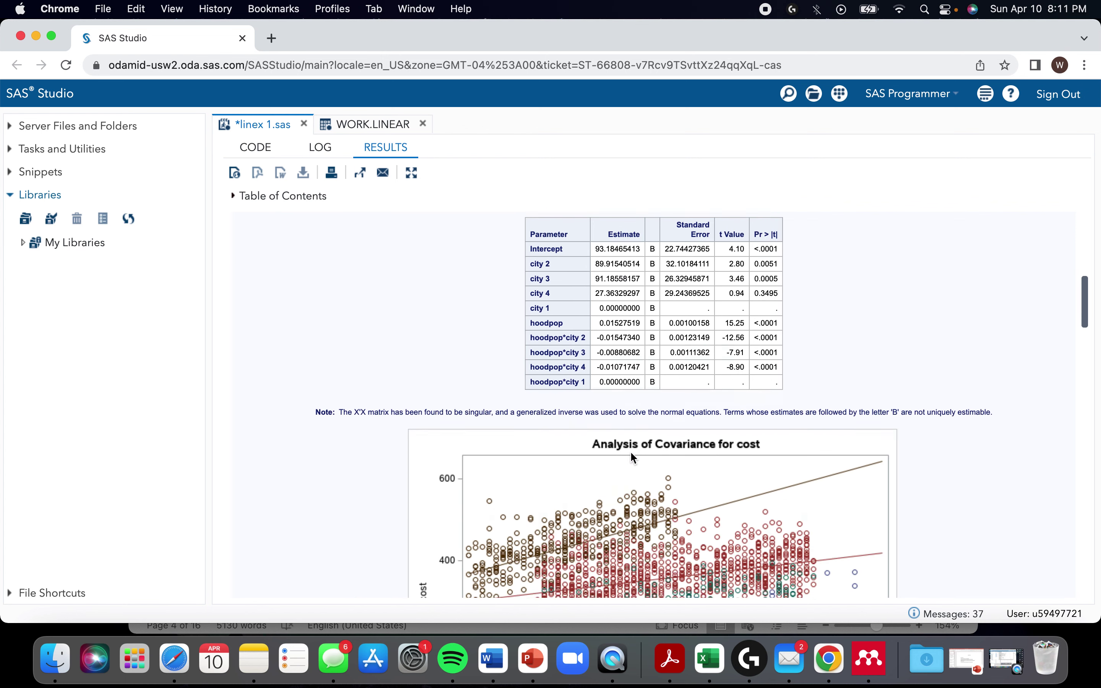
scroll(633, 457, "down", 1)
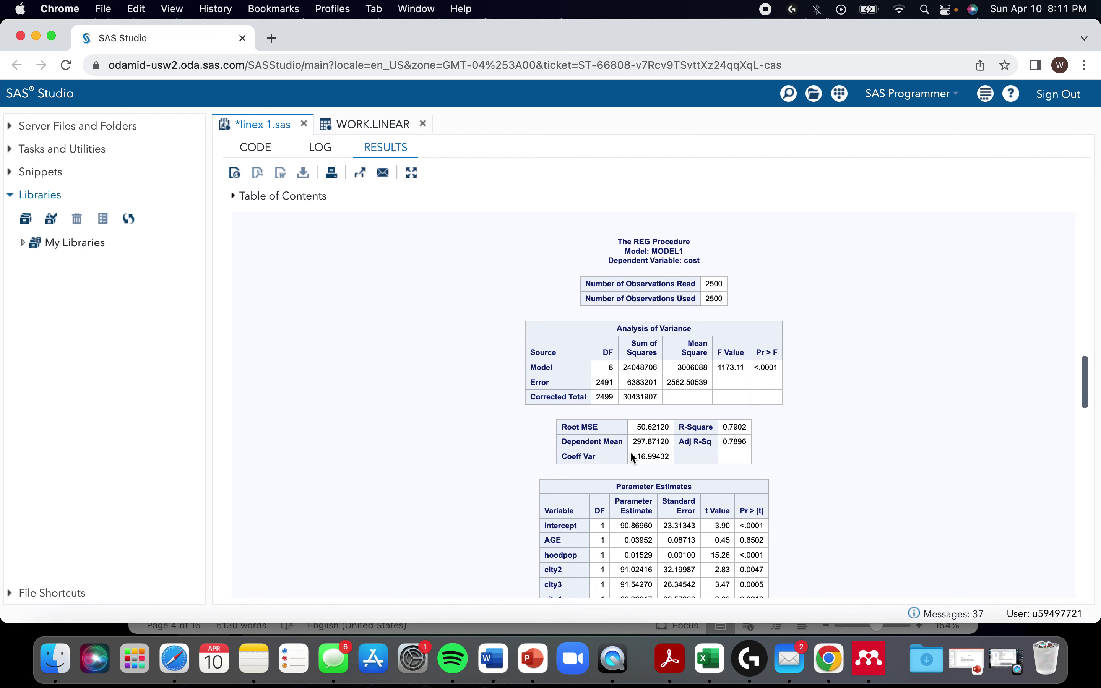
scroll(621, 501, "down", 3)
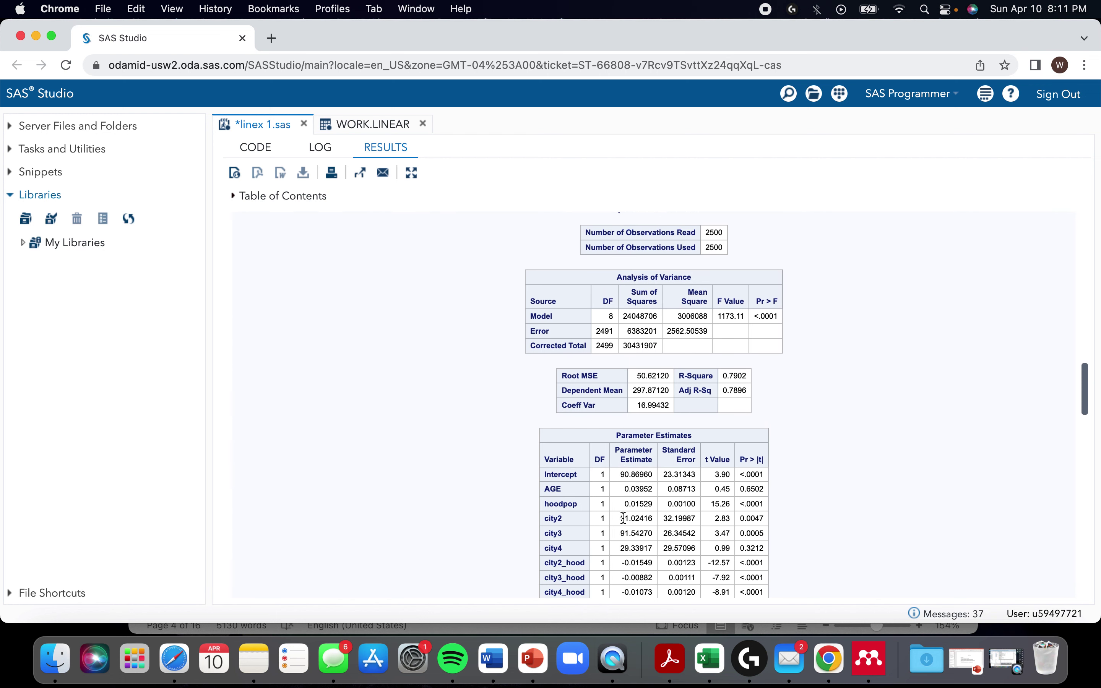
left_click_drag(620, 518, 632, 523)
scroll(631, 523, "up", 4)
scroll(633, 528, "down", 8)
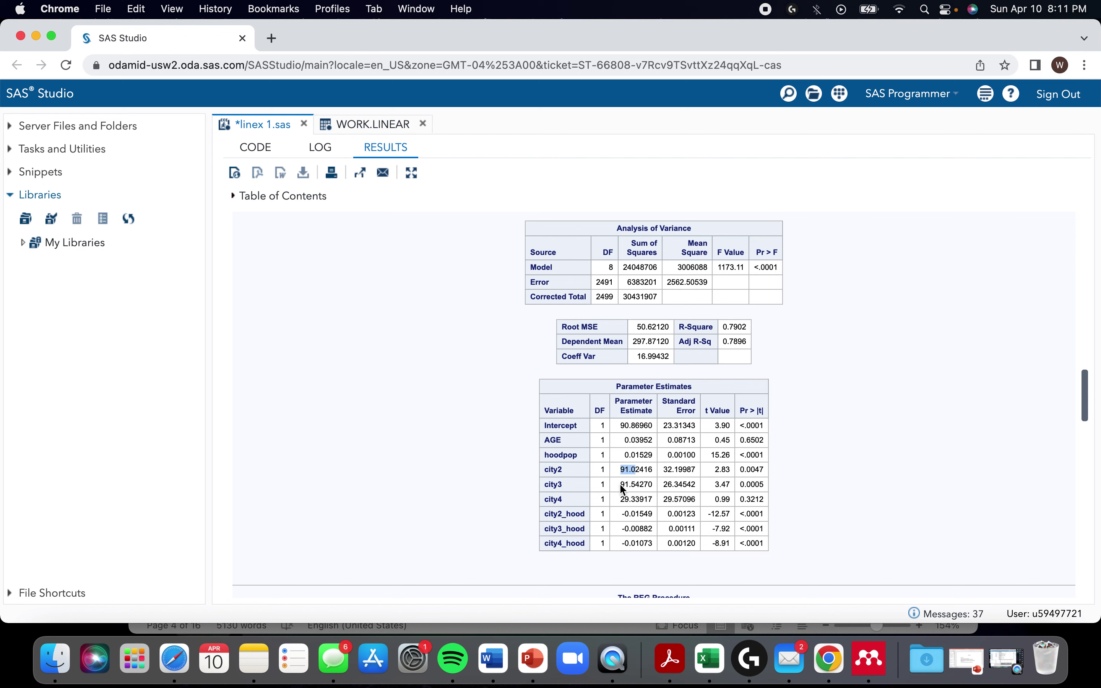
left_click_drag(620, 485, 635, 484)
left_click(623, 499)
left_click_drag(620, 499, 626, 500)
scroll(626, 499, "up", 10)
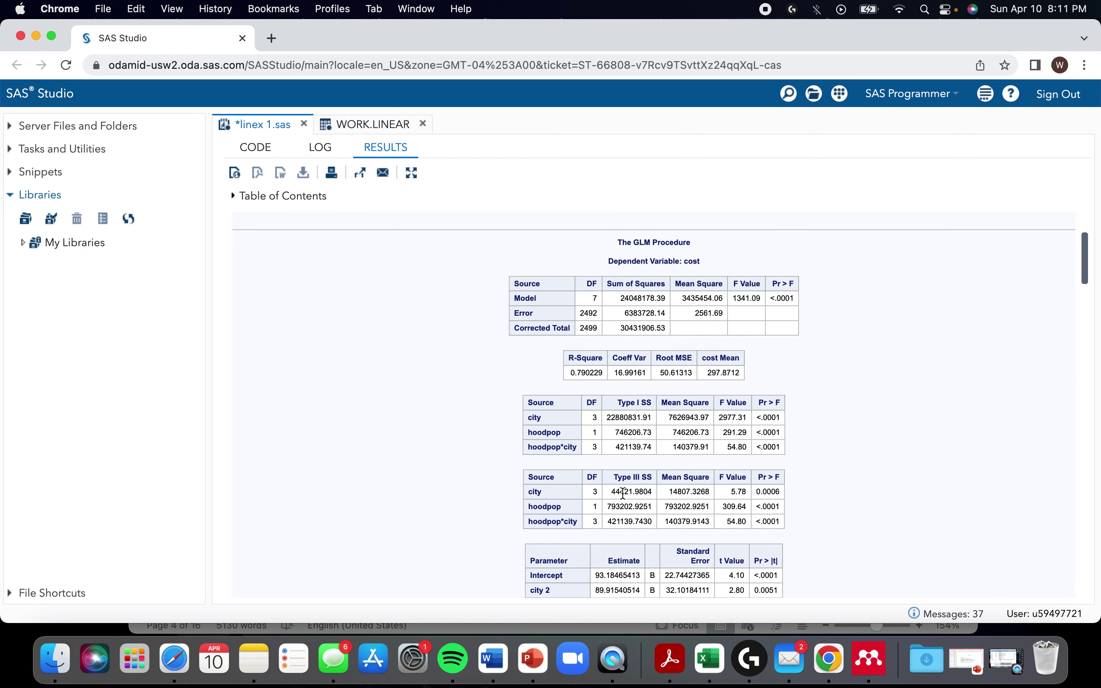
scroll(623, 493, "down", 1)
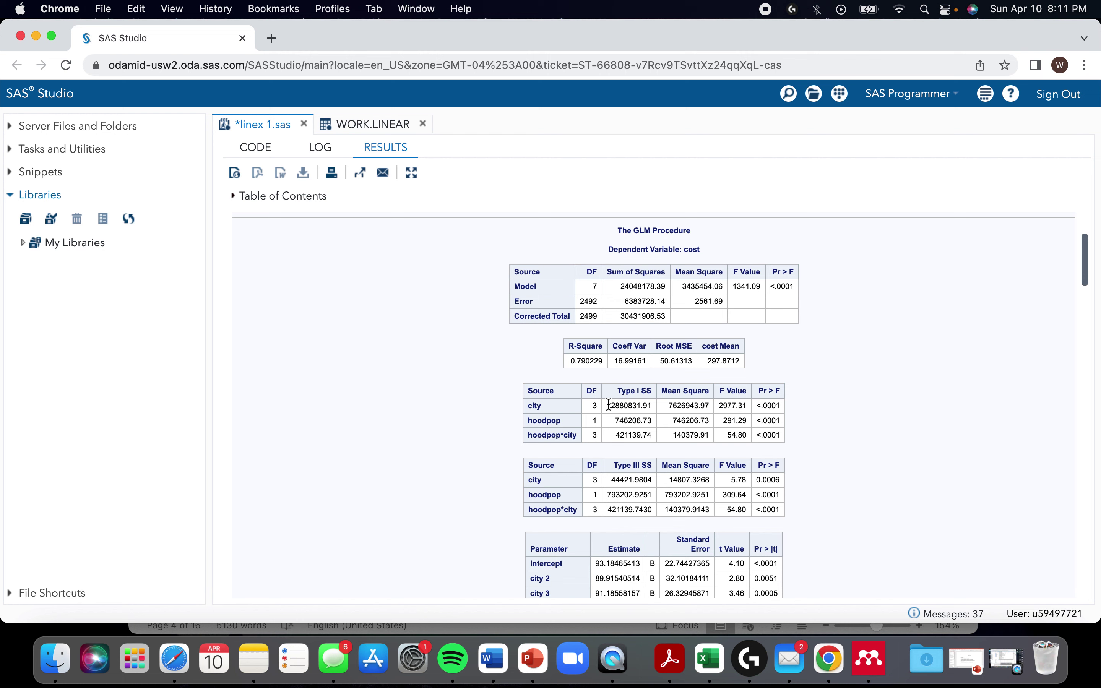
scroll(484, 396, "down", 5)
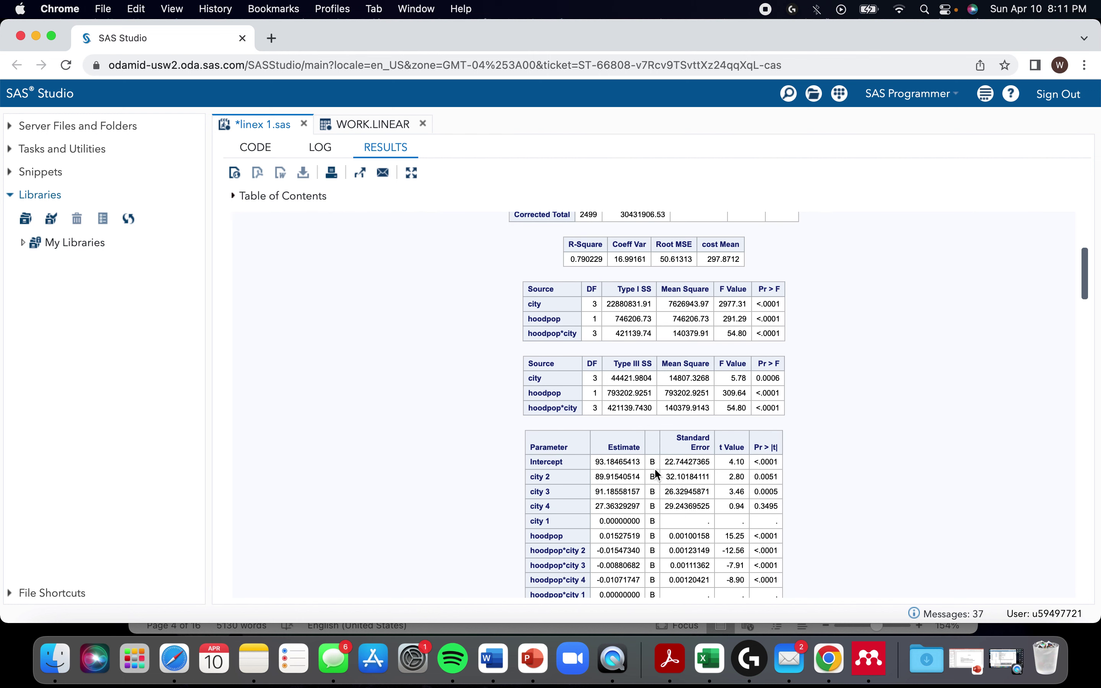
scroll(637, 478, "down", 4)
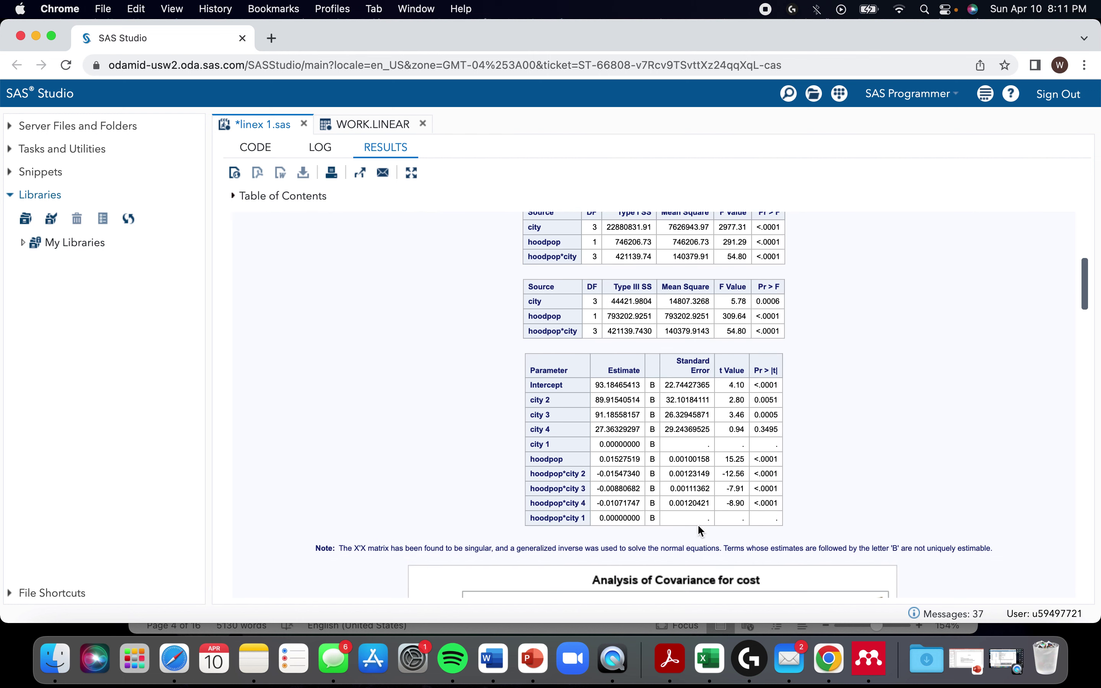
scroll(497, 385, "down", 2)
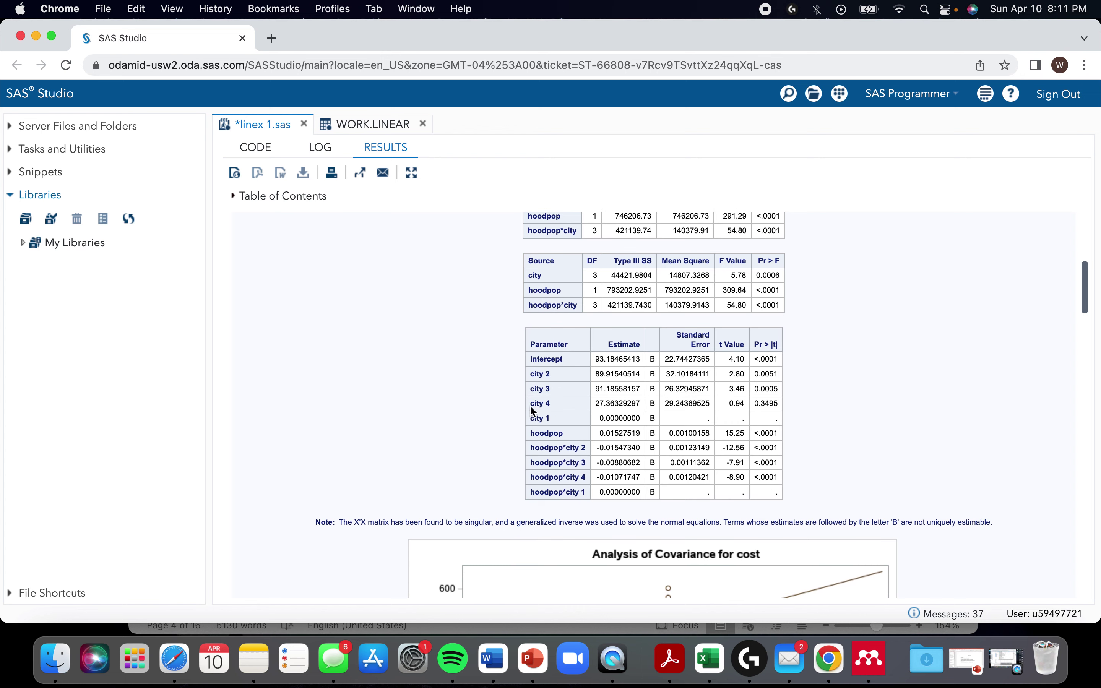
scroll(549, 401, "down", 20)
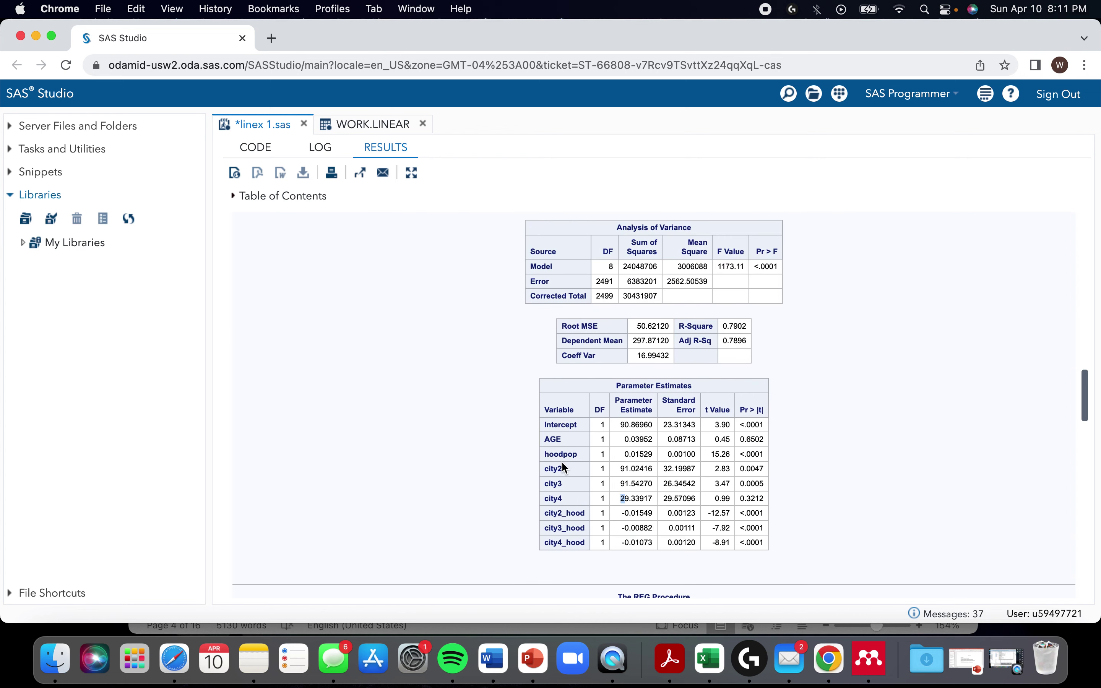
scroll(611, 495, "up", 15)
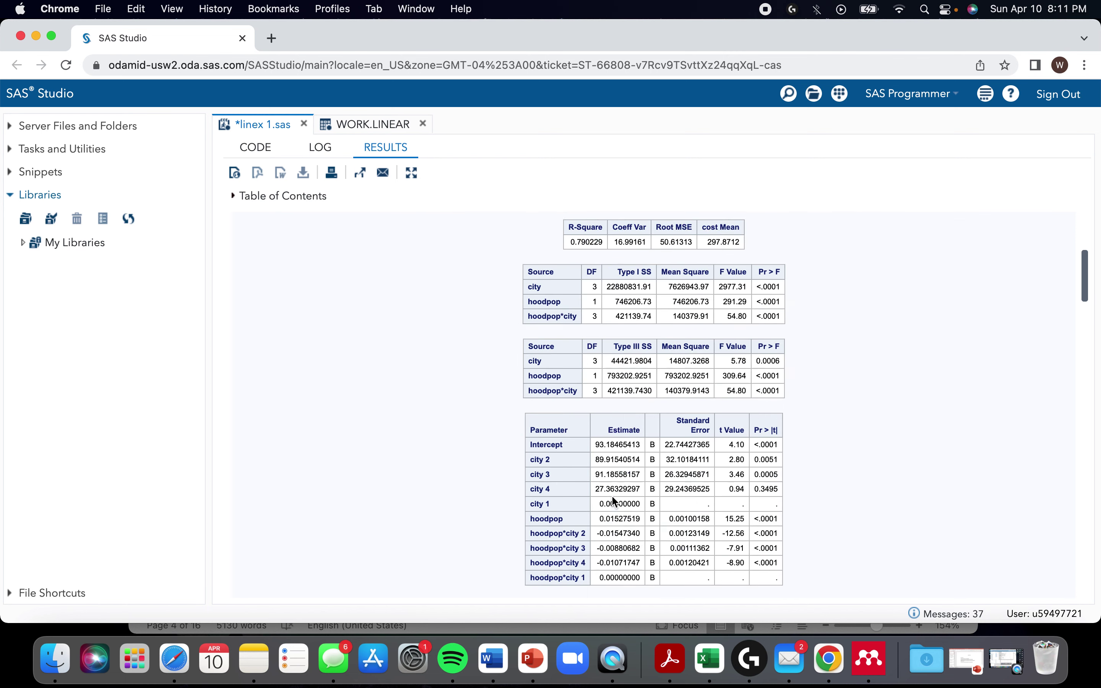
scroll(611, 498, "down", 1)
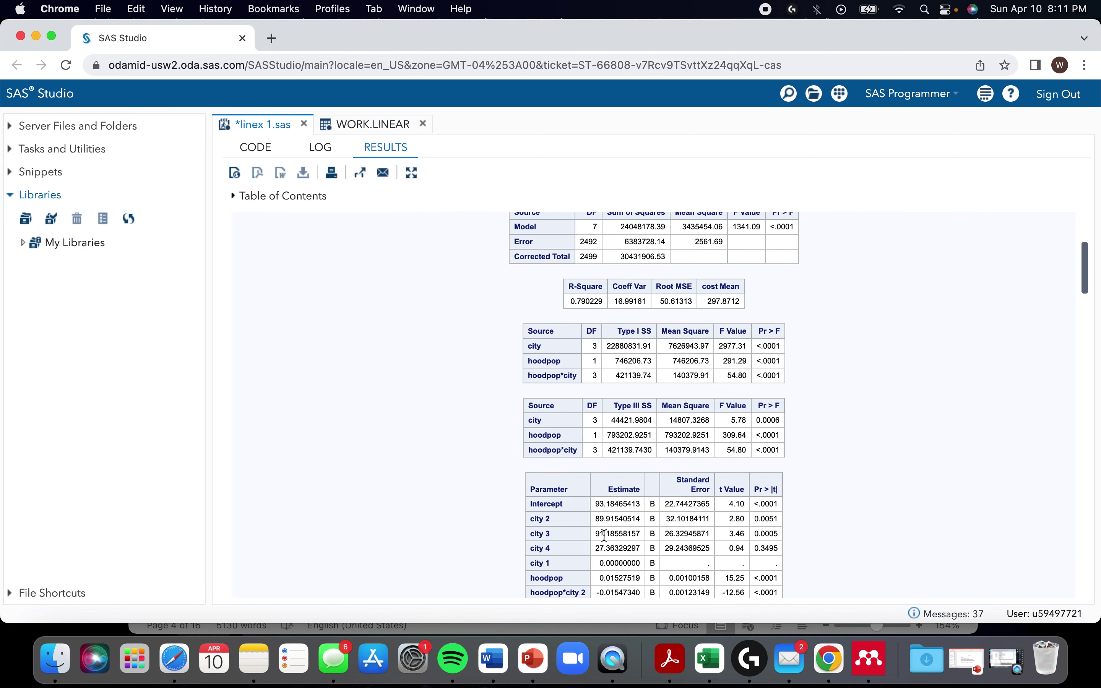
scroll(539, 493, "up", 12)
scroll(542, 496, "down", 15)
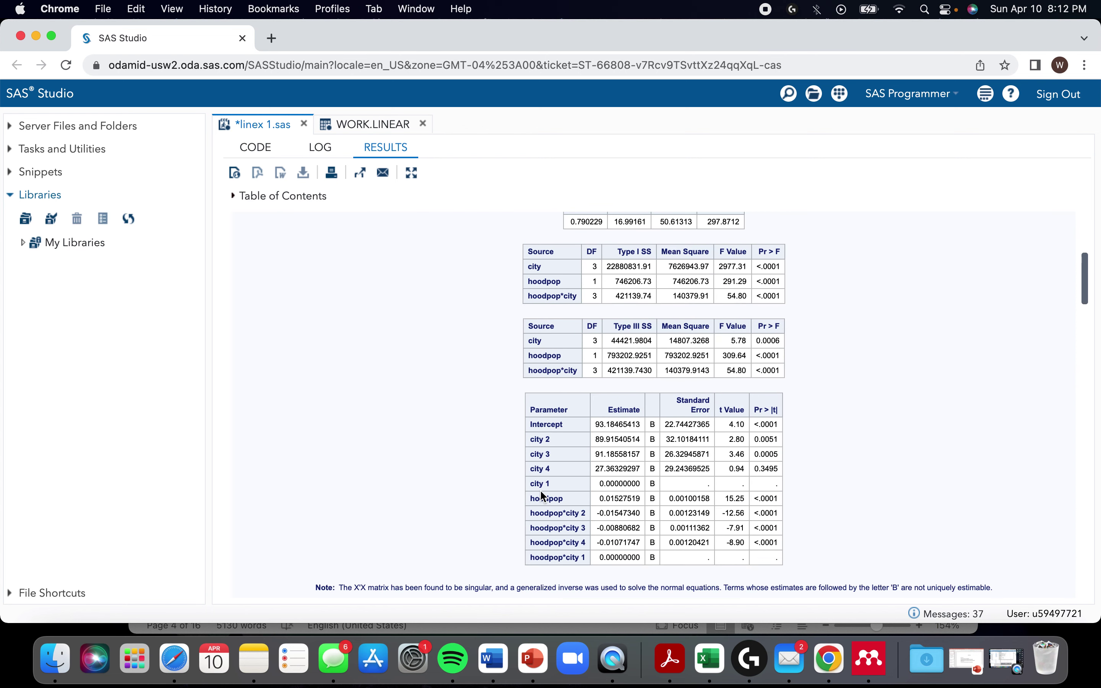
scroll(543, 496, "up", 20)
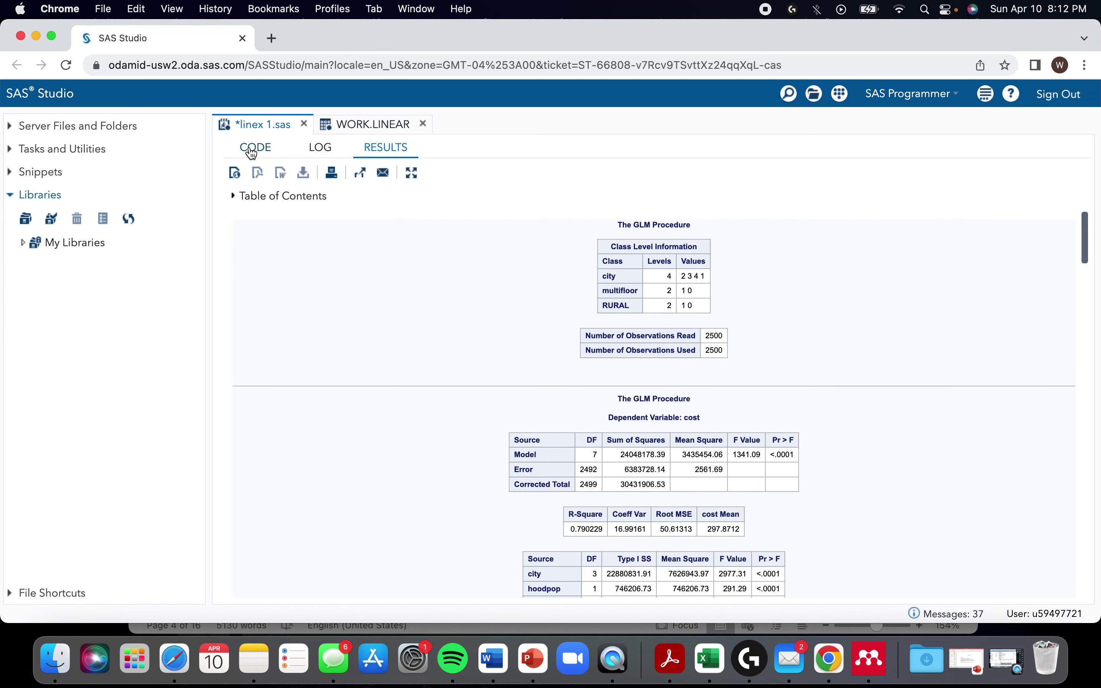
Step: Back in the code, add blank lines below run; and type a slash after city4_hood on line 28
left_click(253, 150)
left_click(299, 485)
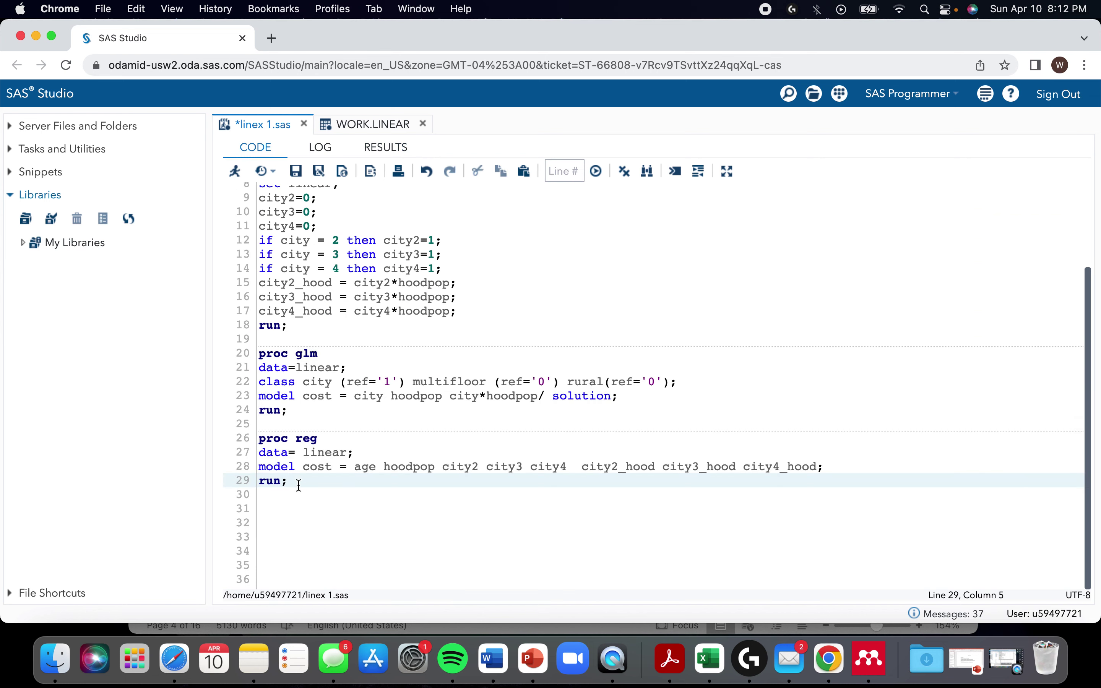
key("Return")
key("Return")
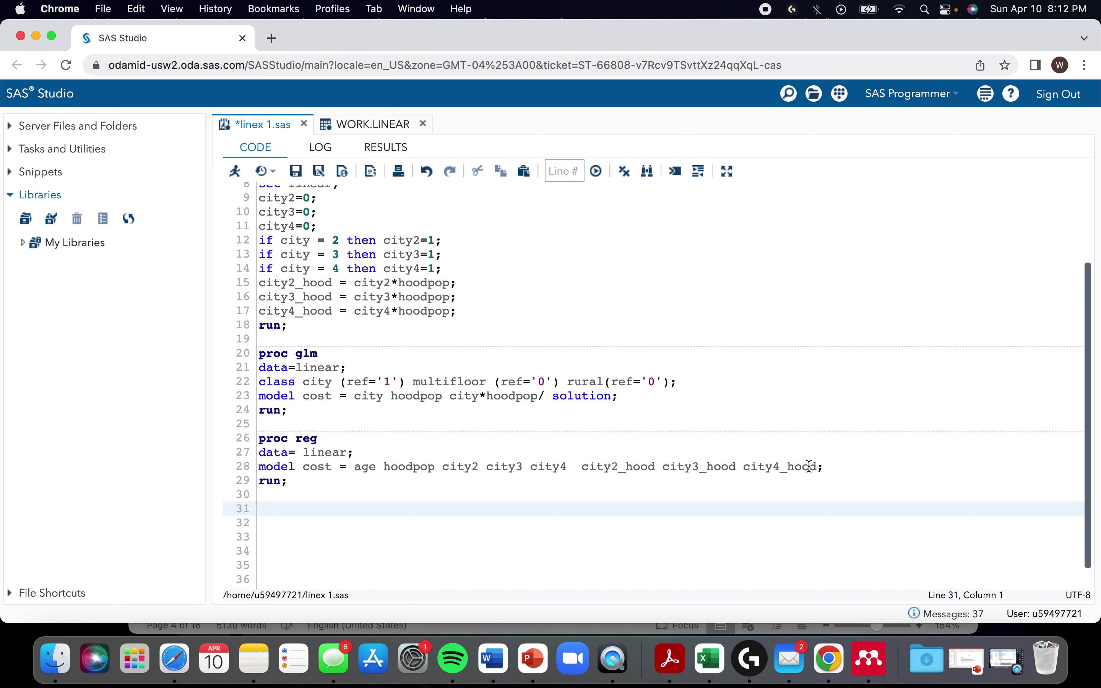
left_click(822, 470)
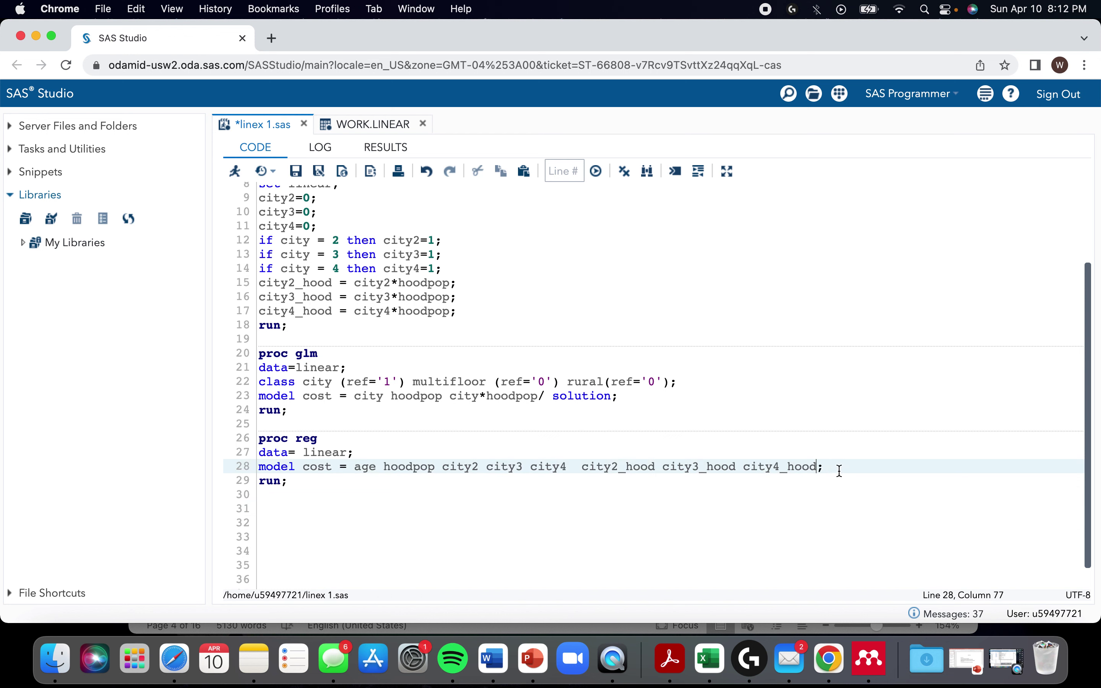
type("/")
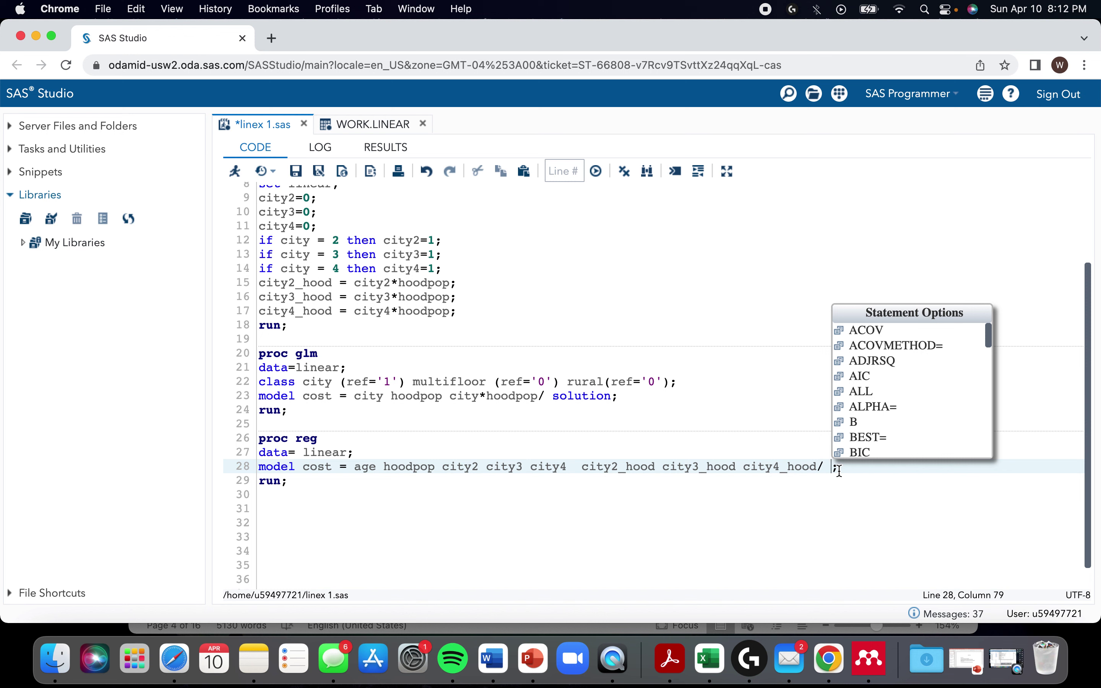
Step: Fix the misplaced slash after city4_hood and add selection=backwards to the model options
left_click(820, 466)
key("BackSpace")
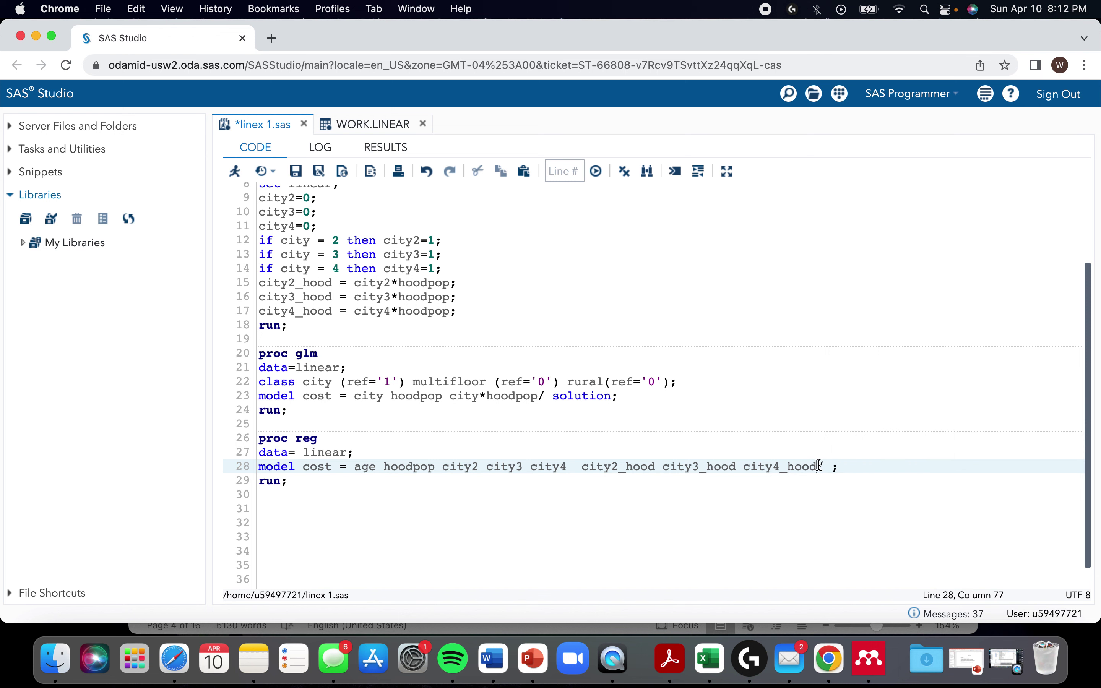
key("Right")
type("/")
key("Right")
type("selection=backwards")
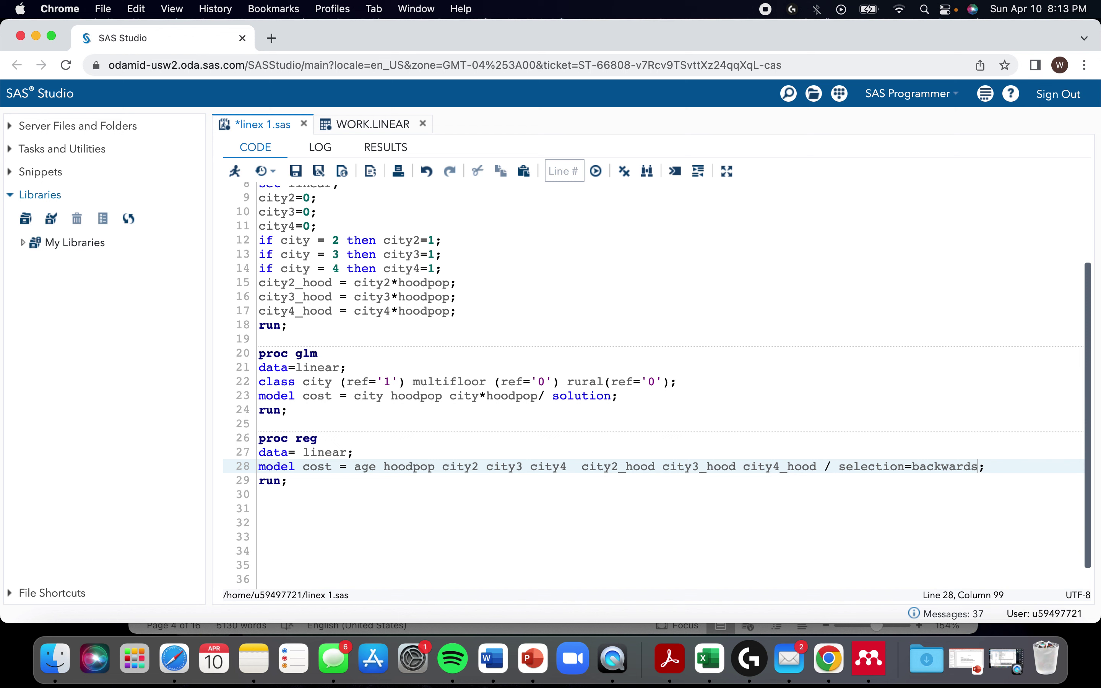
Step: Add sls=0.15 after selection=backwards and select the PROC REG block, lines 26–29
type("sls")
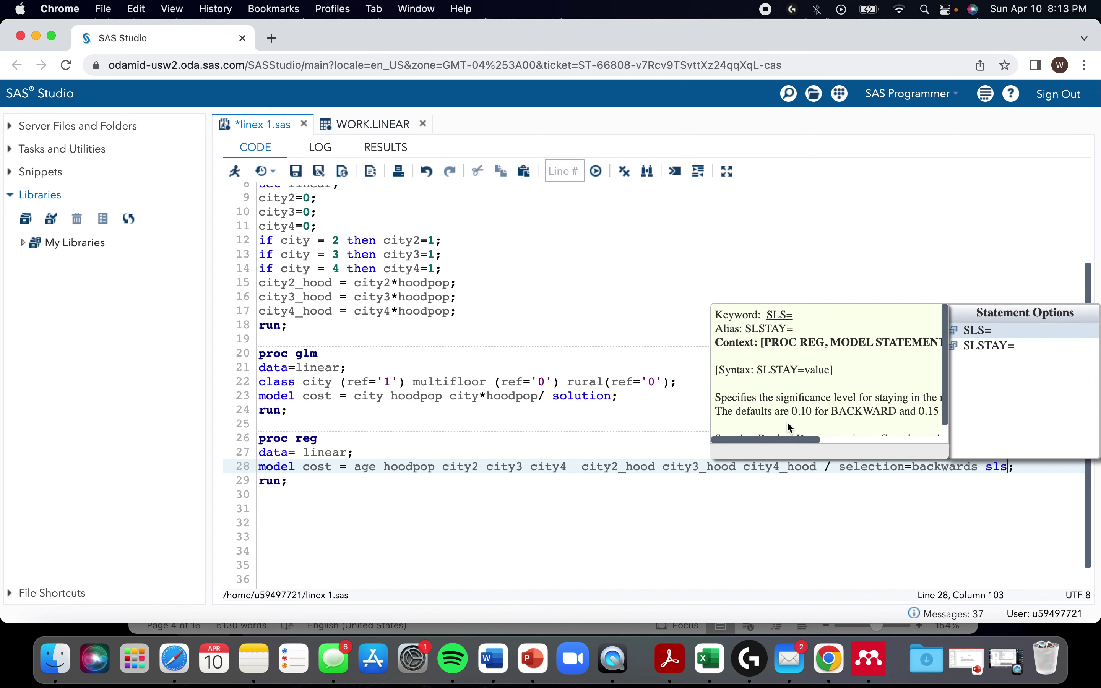
mouse_move(781, 439)
left_mouse_down()
mouse_move(844, 444)
mouse_move(764, 436)
left_mouse_up()
left_click(923, 503)
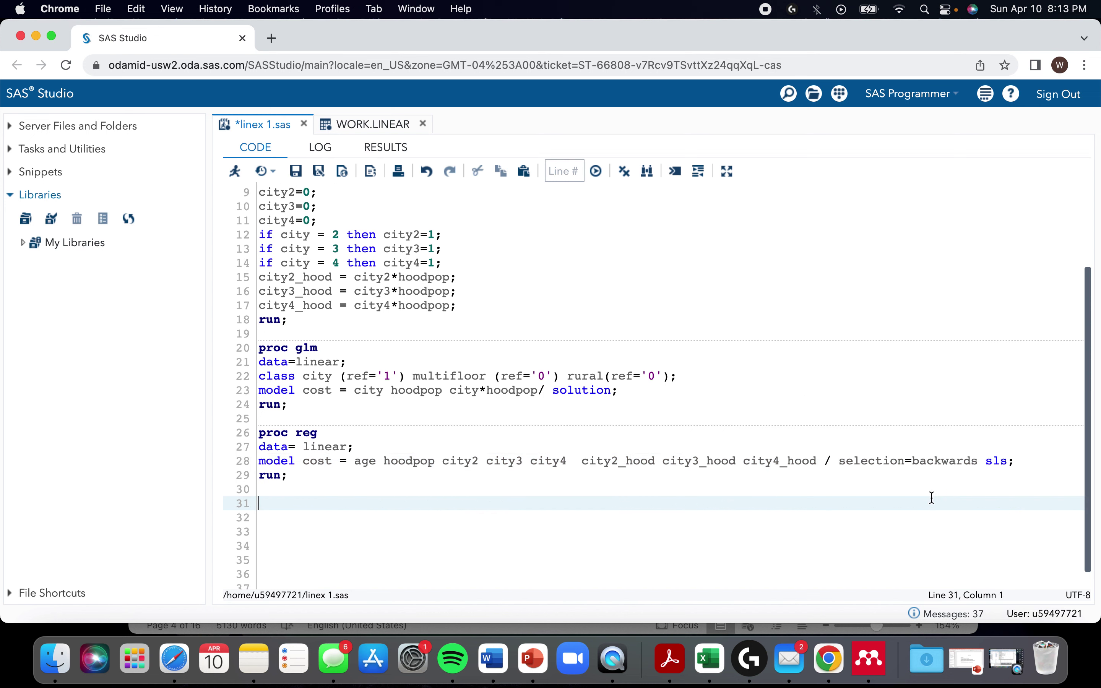
left_click(1007, 459)
type("=0.15")
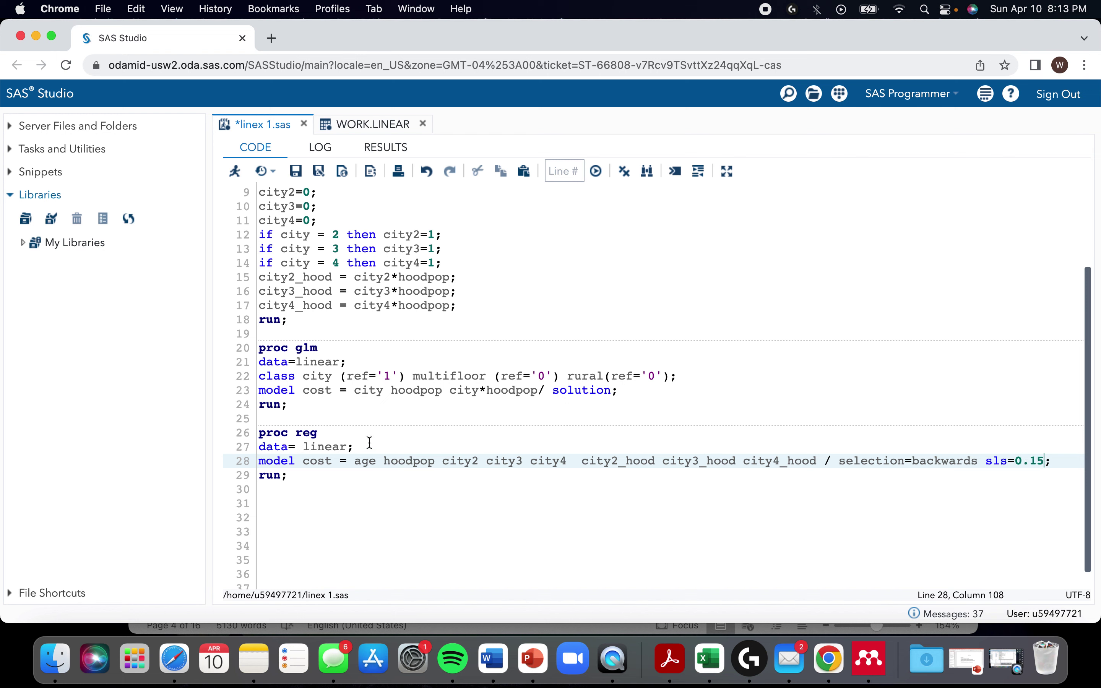
left_click_drag(294, 477, 256, 435)
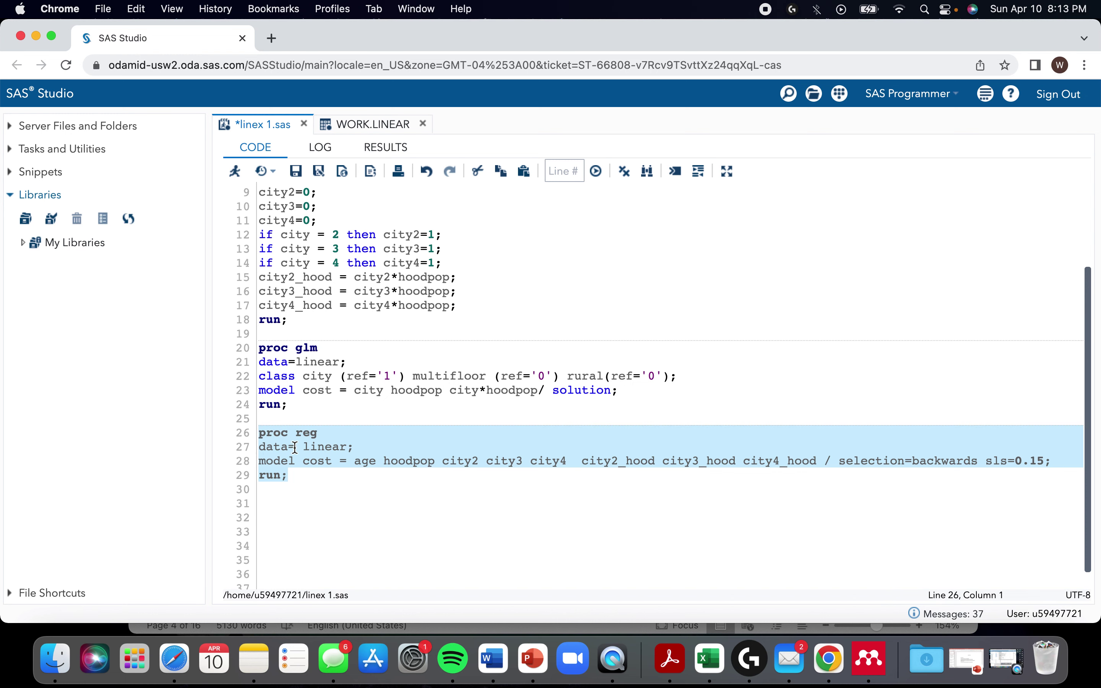
Step: Run the backward-elimination PROC REG, check the BACKWARD log warning, and scroll results to the elimination summary
key("F3")
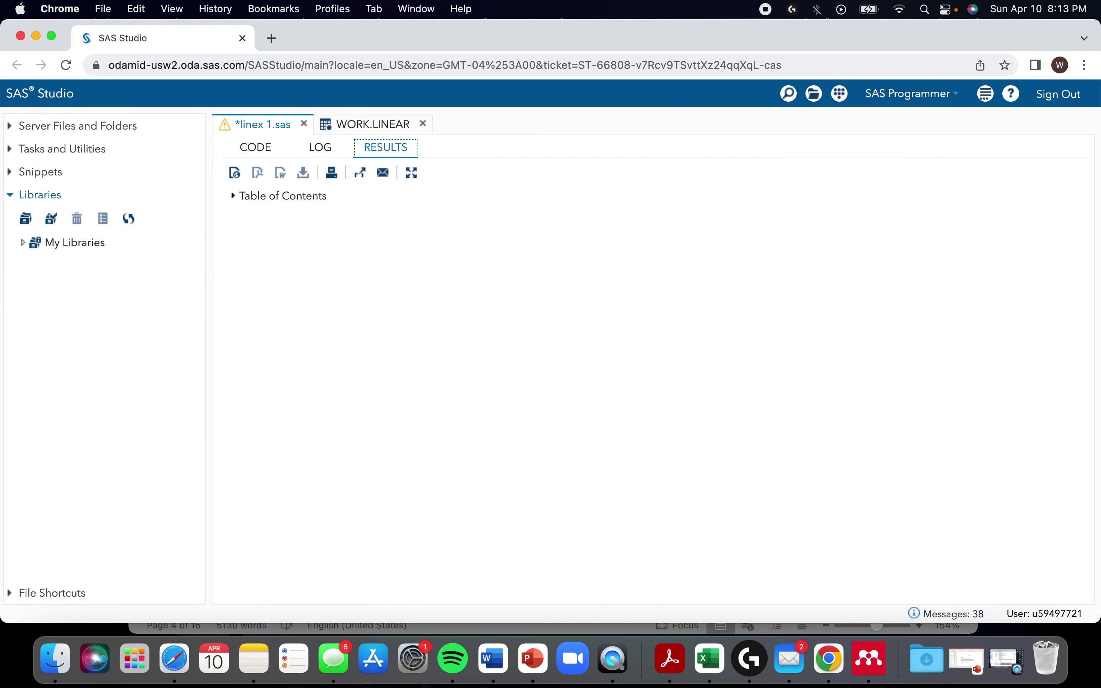
left_click(320, 147)
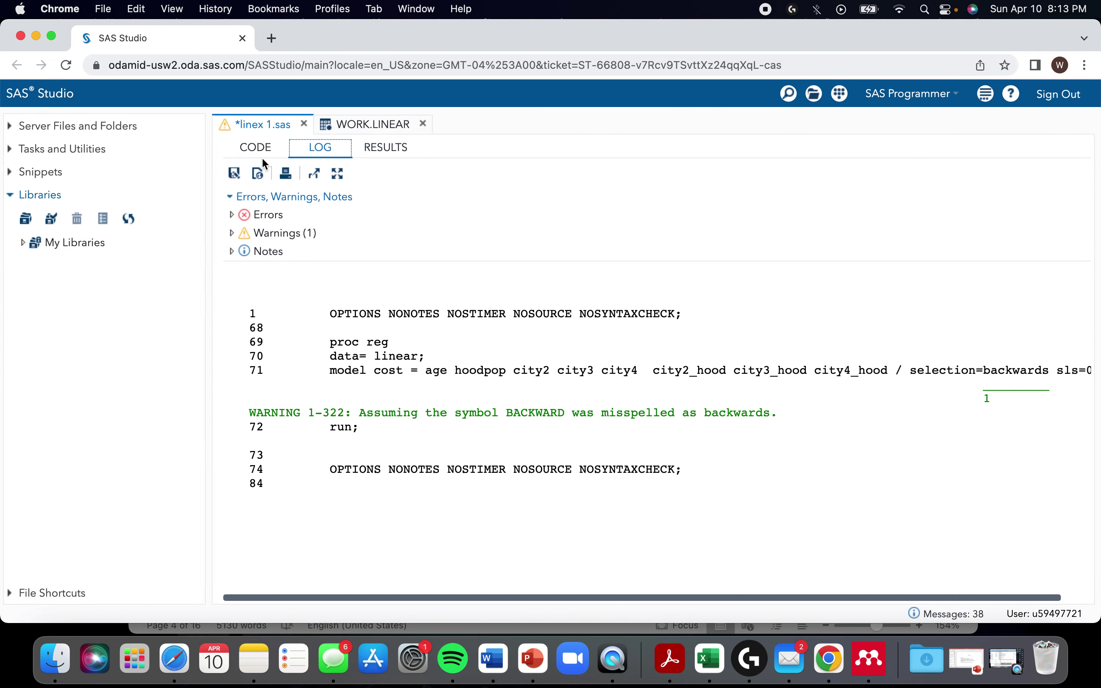
left_click(385, 148)
scroll(496, 378, "down", 10)
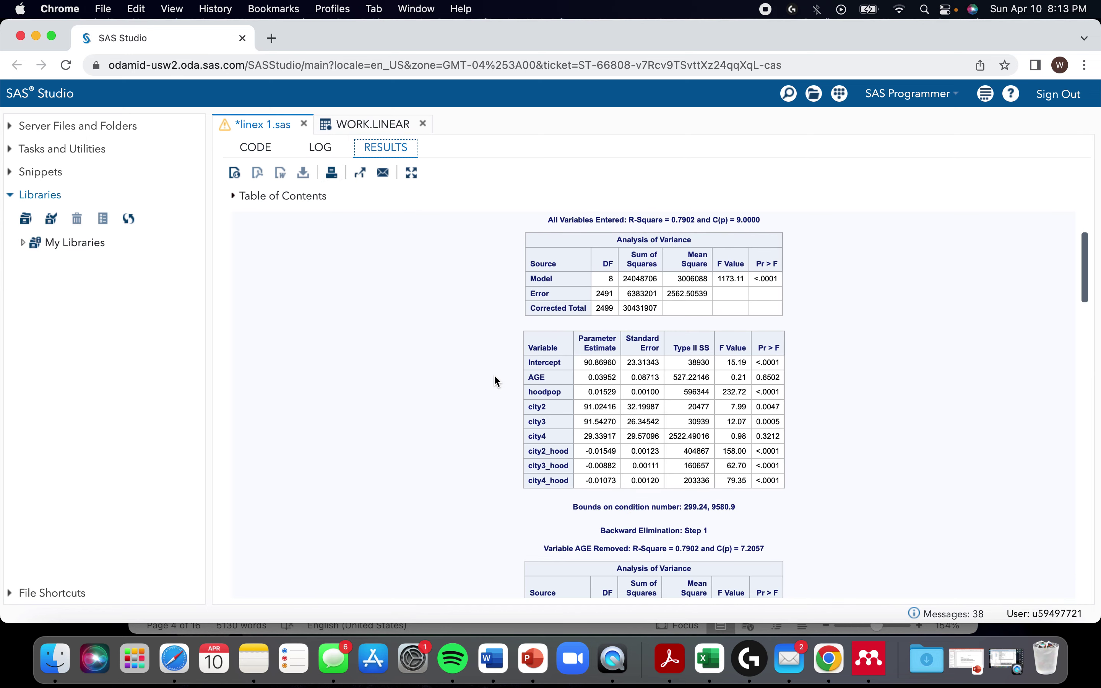
scroll(494, 376, "down", 5)
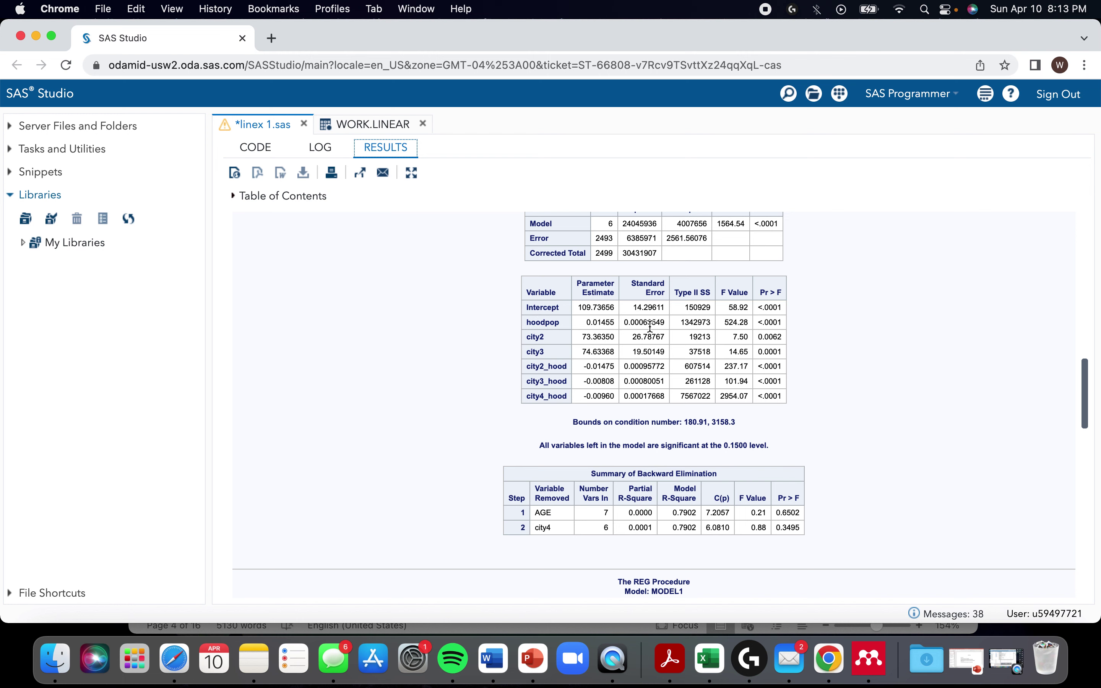
Step: Change backwards to forward on line 28, delete sls=0.15, and select the PROC REG block
left_click(255, 147)
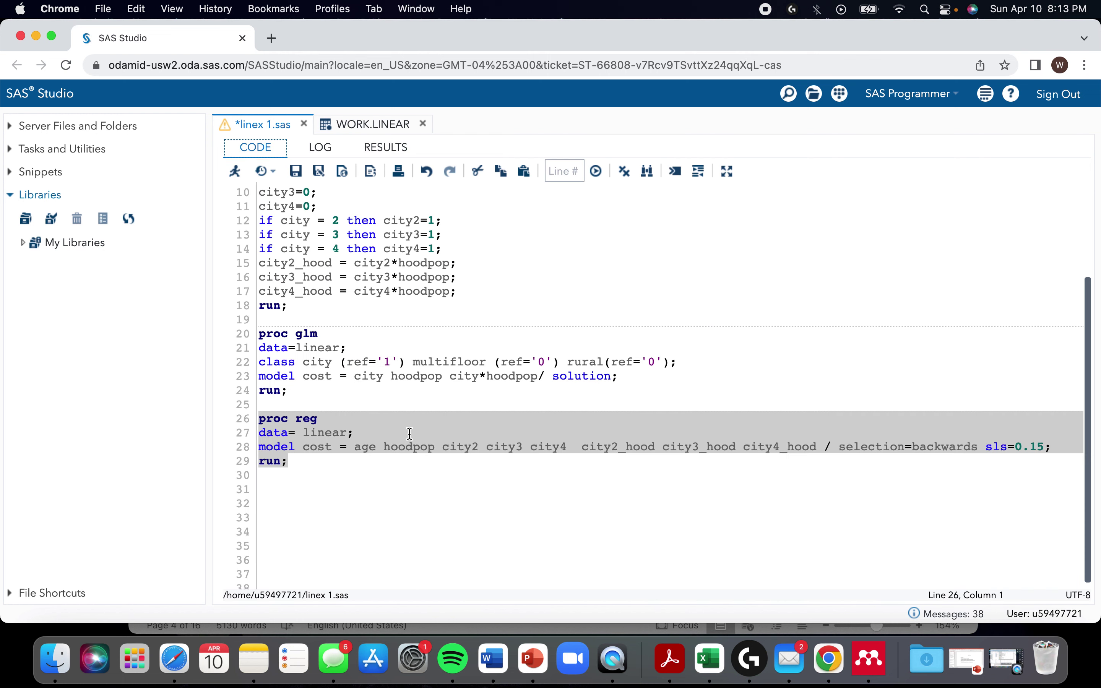
left_click(380, 150)
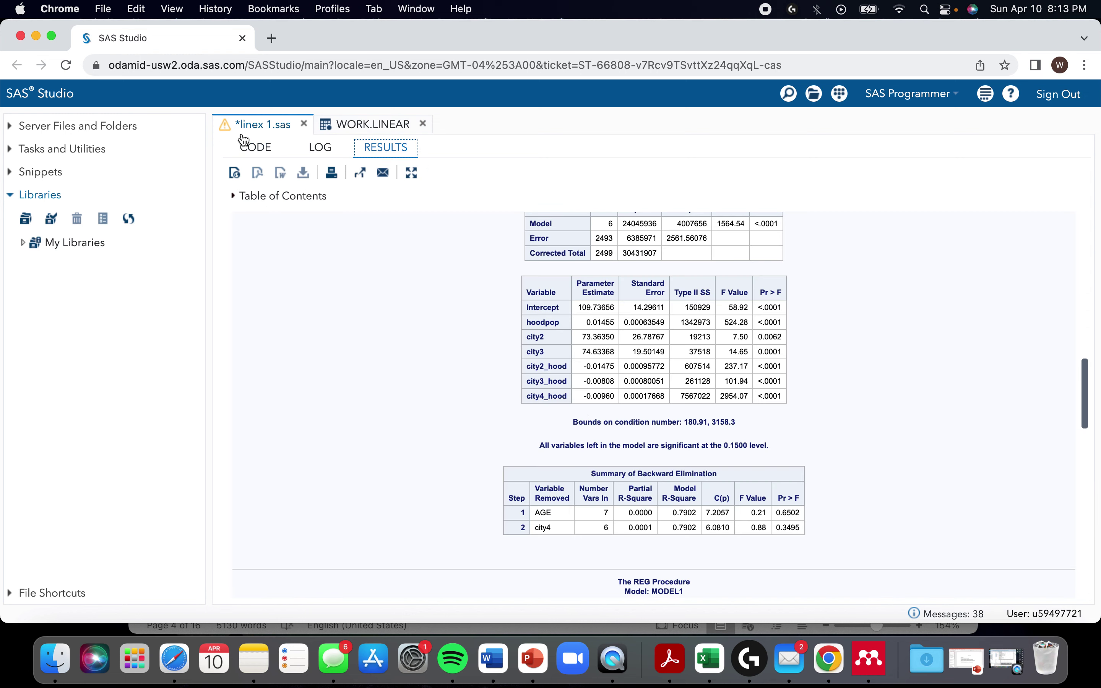
left_click(252, 146)
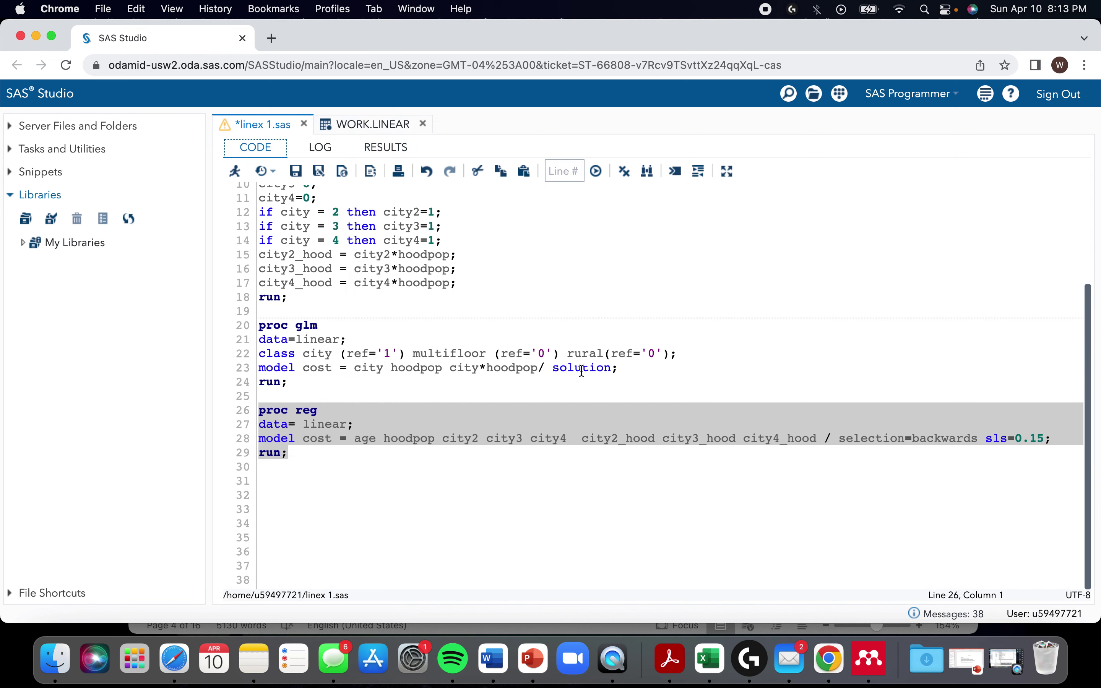
left_click(978, 439)
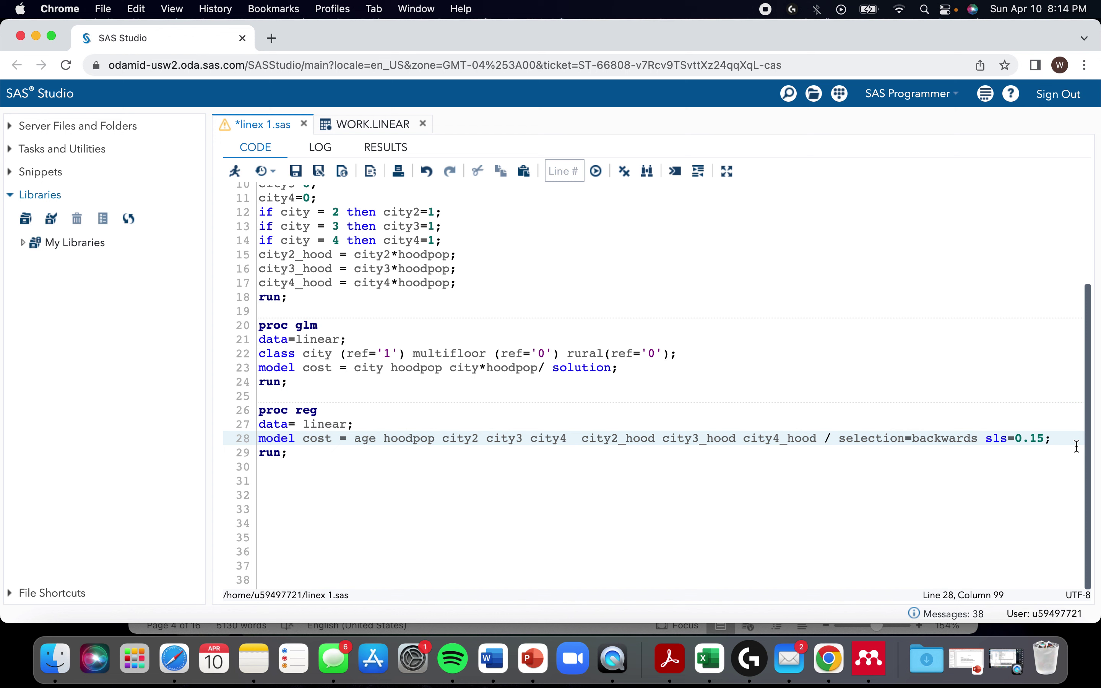
key("BackSpace")
key("BackSpace")
key("BackSpace")
key("BackSpace")
key("BackSpace")
key("BackSpace")
key("BackSpace")
key("BackSpace")
key("BackSpace")
type("forward")
left_click(1028, 440)
left_click_drag(1028, 439, 971, 440)
key("BackSpace")
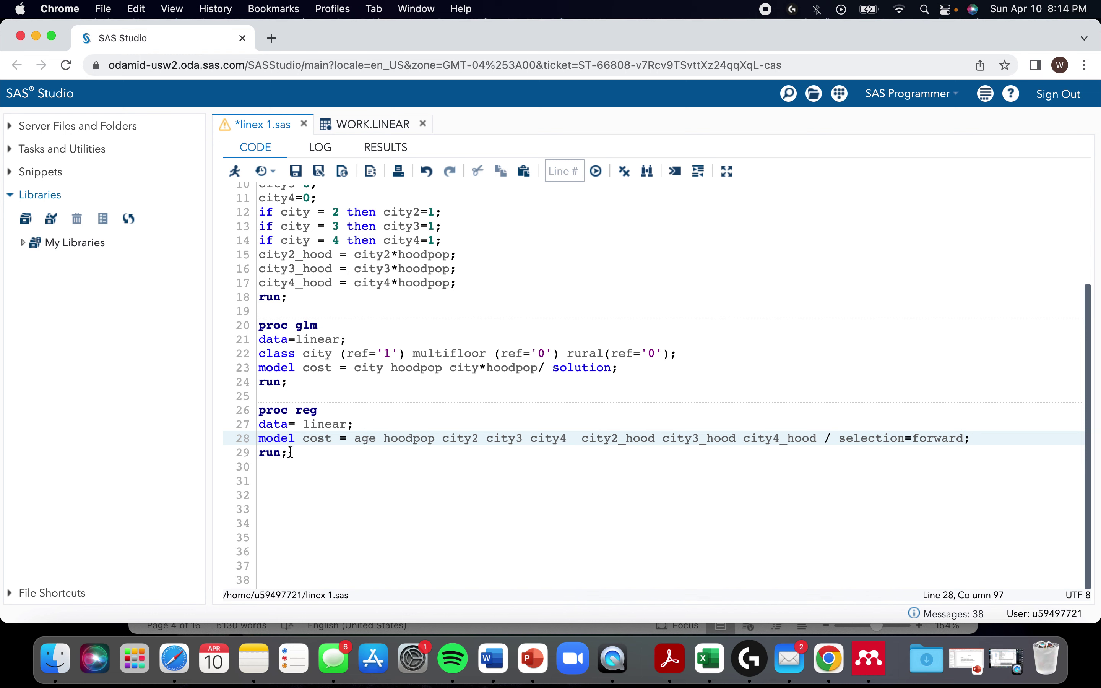
left_click_drag(288, 452, 260, 413)
Step: Run the forward selection and scroll through its steps, highlighting city2_hood in the parameter table
key("F3")
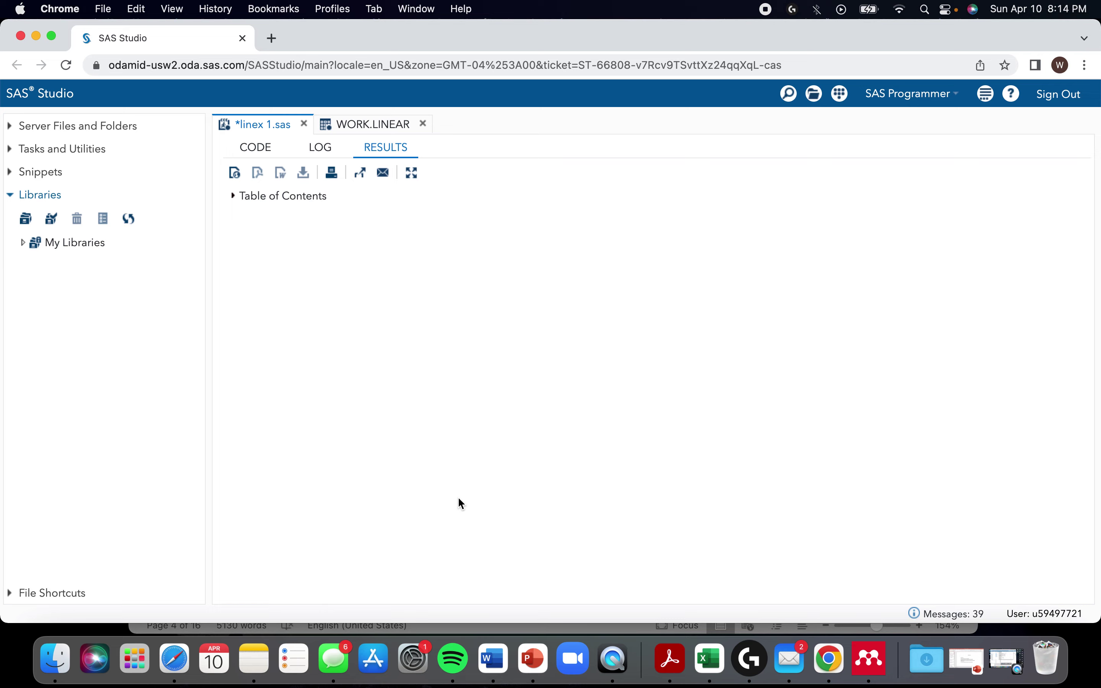
scroll(455, 501, "down", 10)
scroll(455, 499, "down", 7)
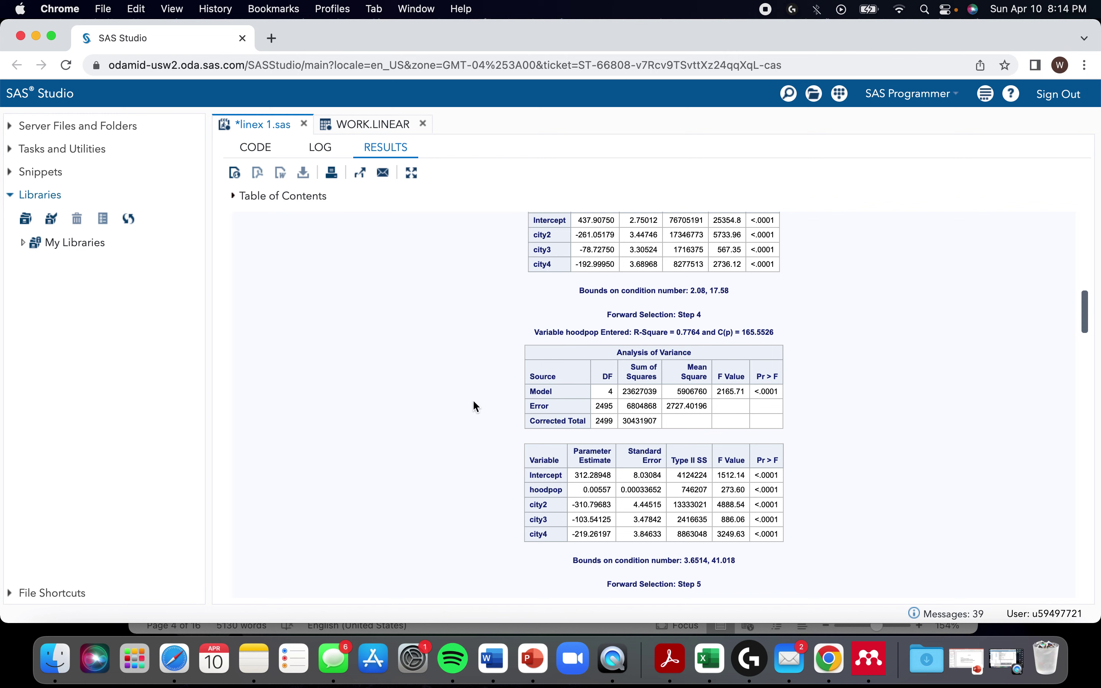
scroll(473, 406, "down", 8)
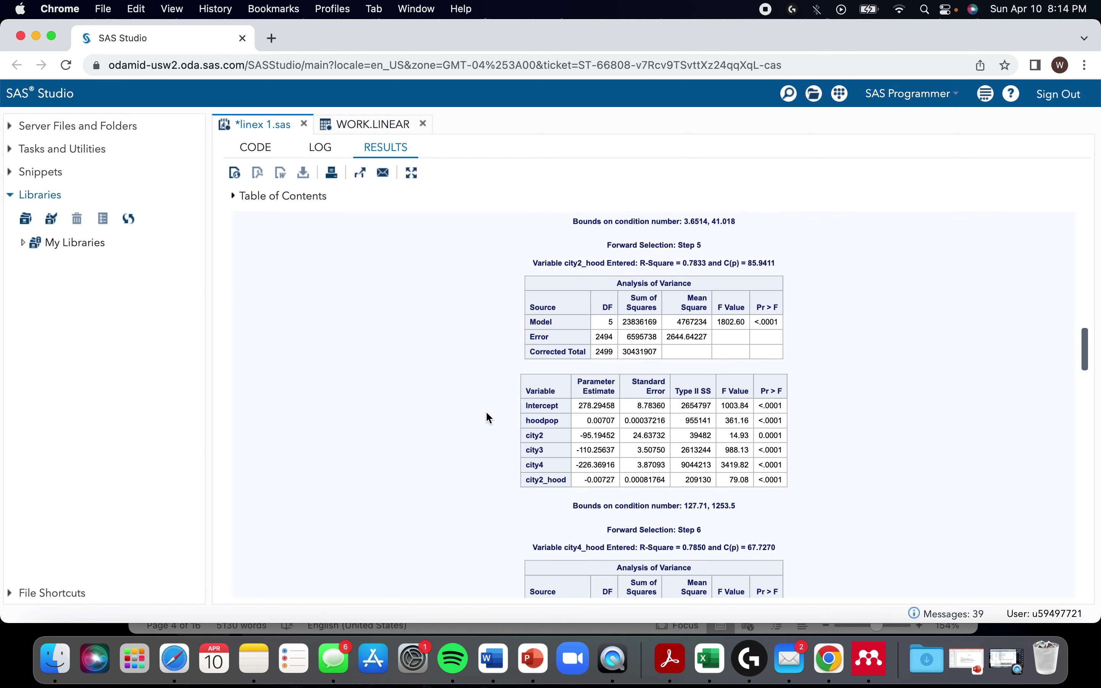
scroll(486, 413, "down", 1)
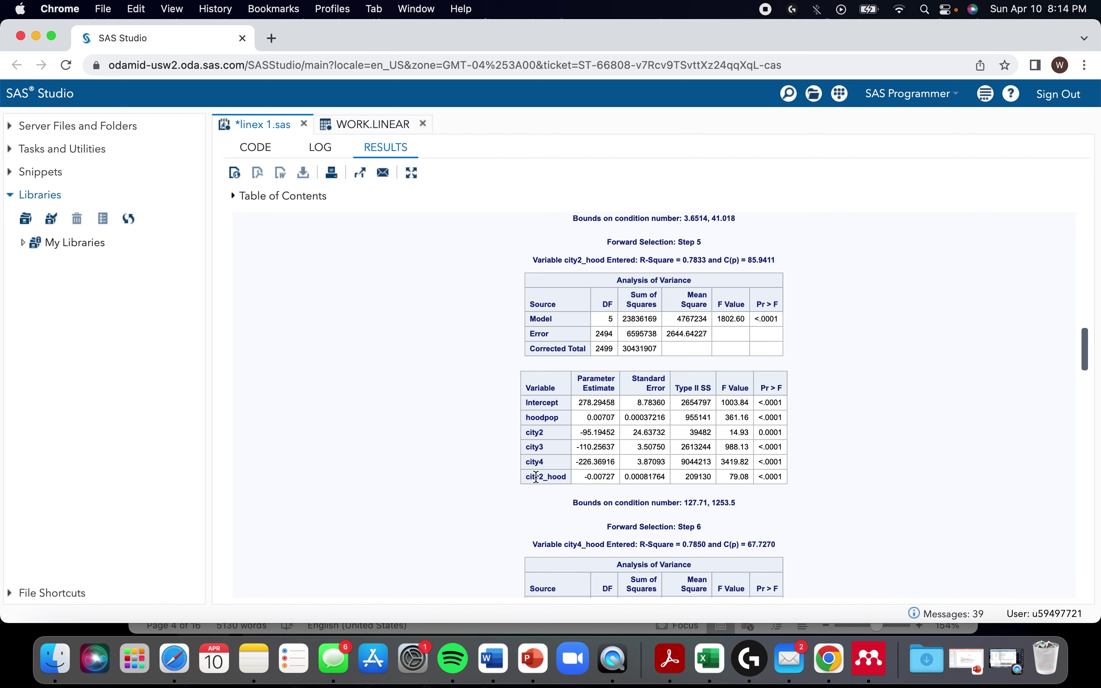
left_click_drag(529, 477, 556, 477)
left_click(579, 480)
left_click(567, 479)
left_click_drag(526, 479, 565, 479)
Step: Review the forward selection summary, highlighting city2_hood in the step 5 table and city3 in the Variable column
scroll(564, 478, "down", 5)
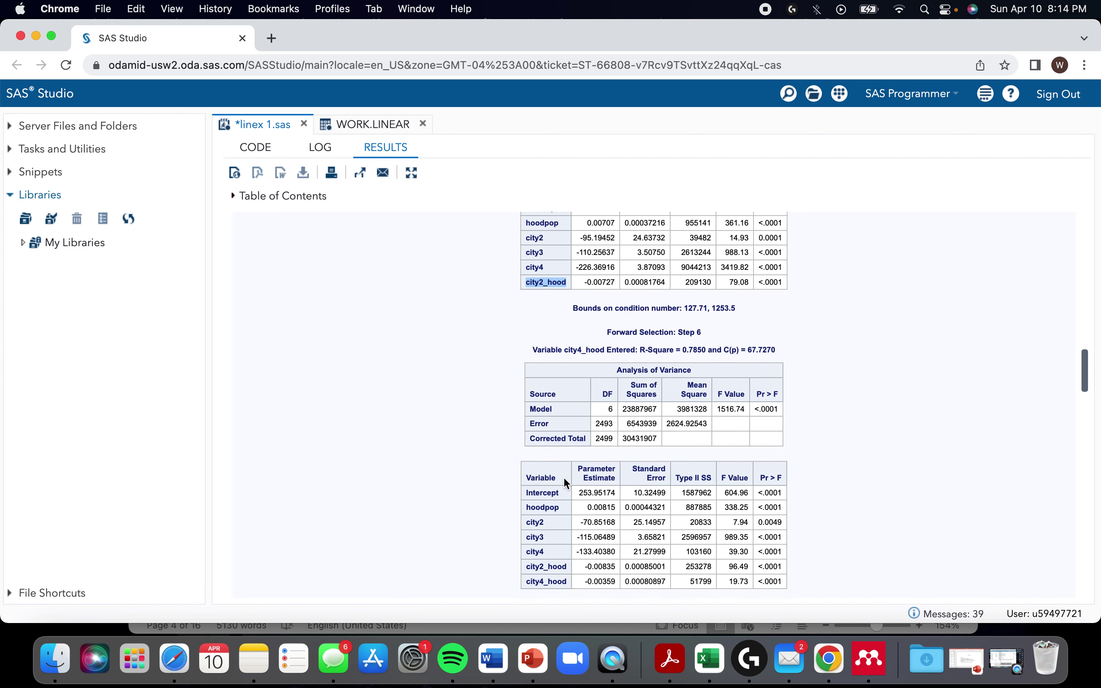
scroll(565, 482, "down", 9)
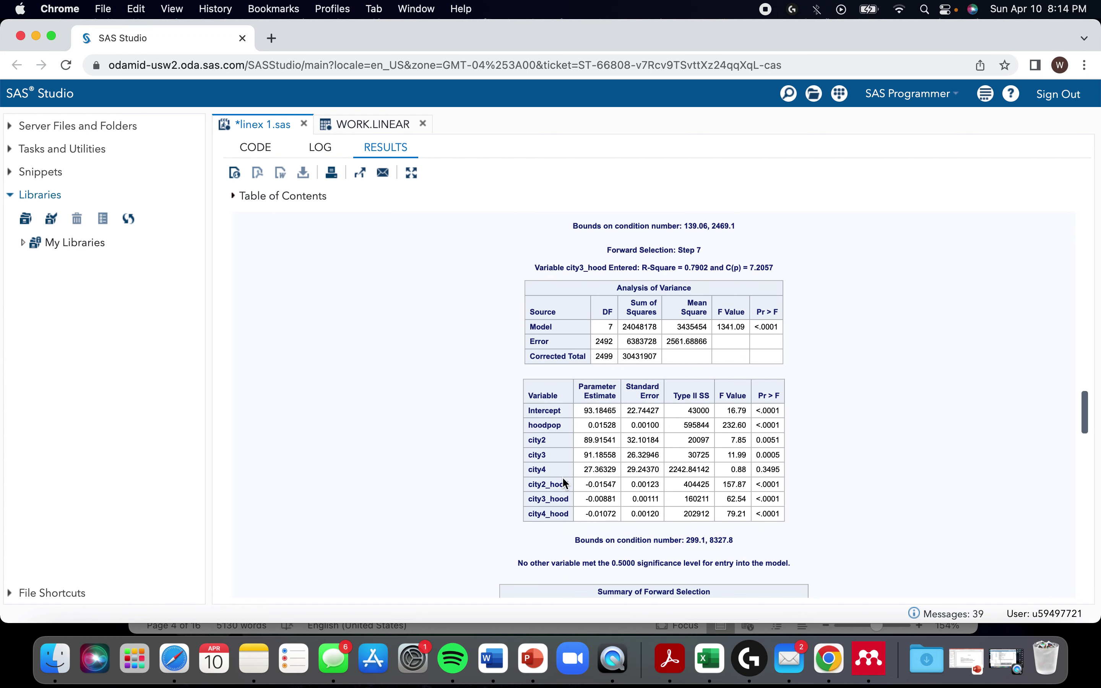
scroll(564, 483, "down", 7)
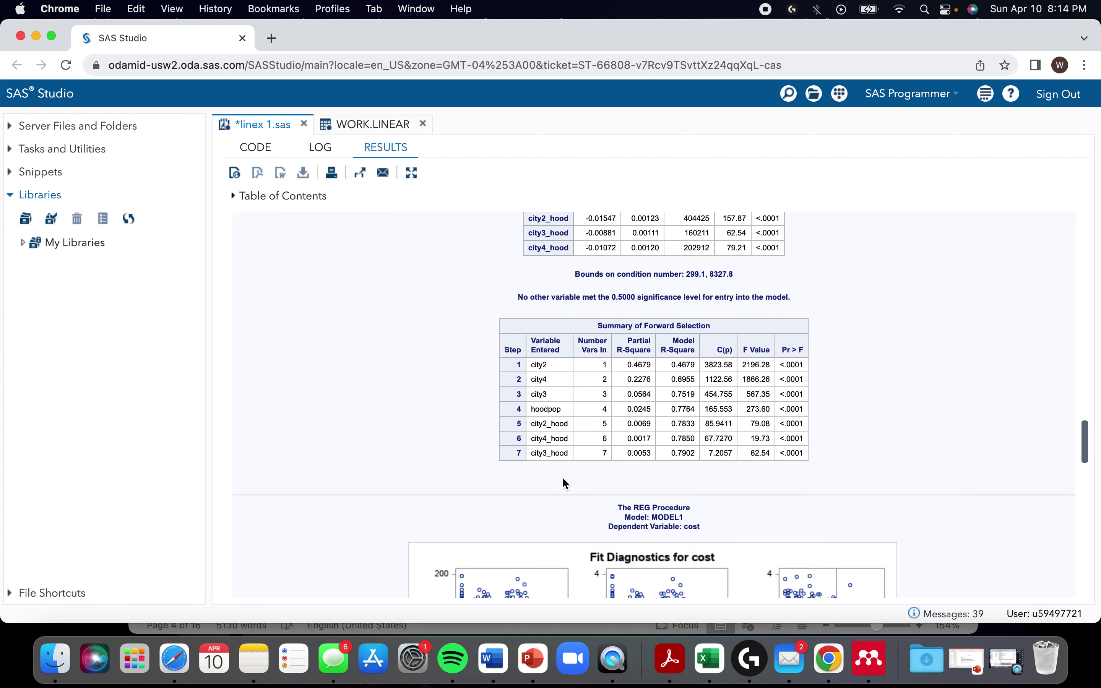
scroll(564, 483, "up", 4)
scroll(562, 477, "up", 8)
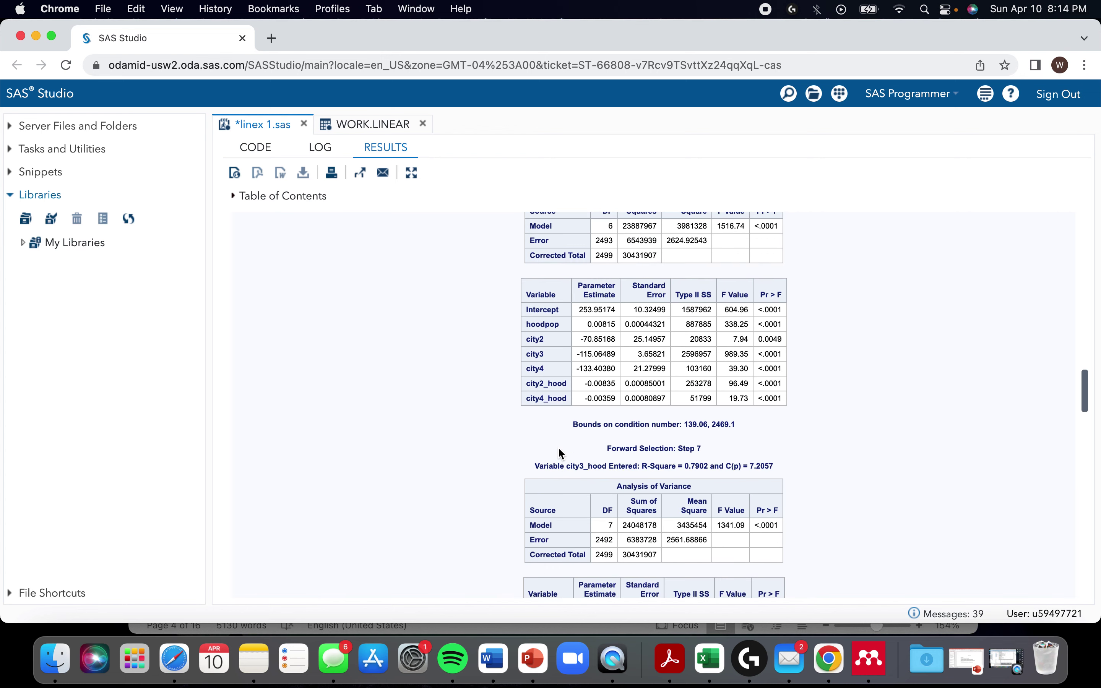
scroll(548, 436, "up", 5)
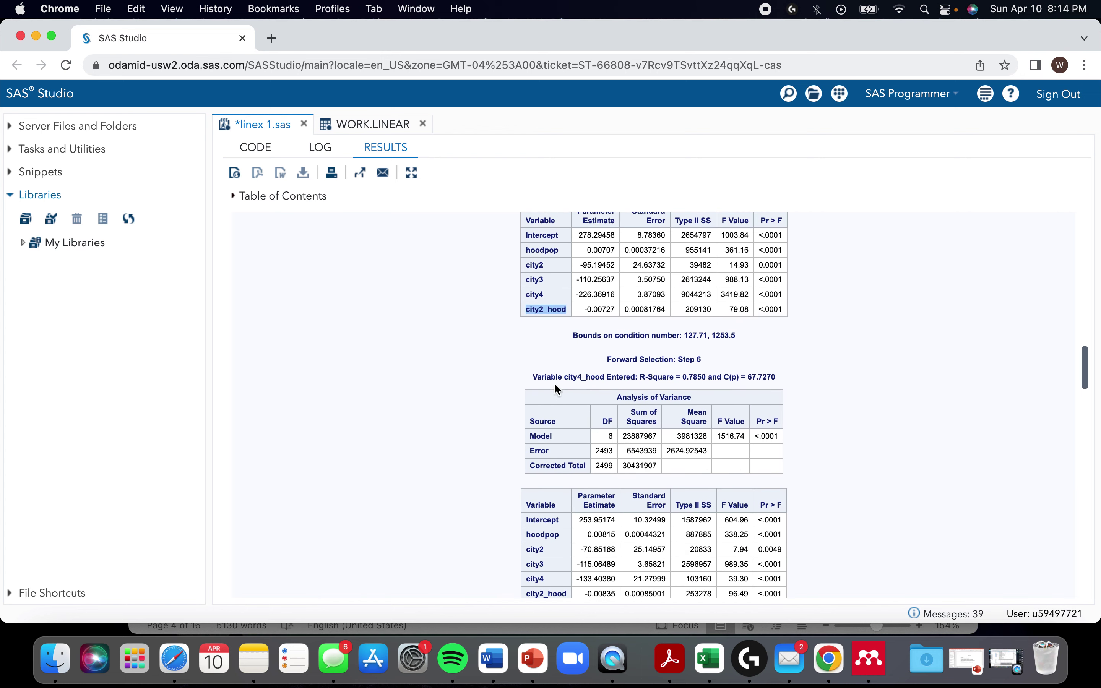
scroll(535, 306, "up", 3)
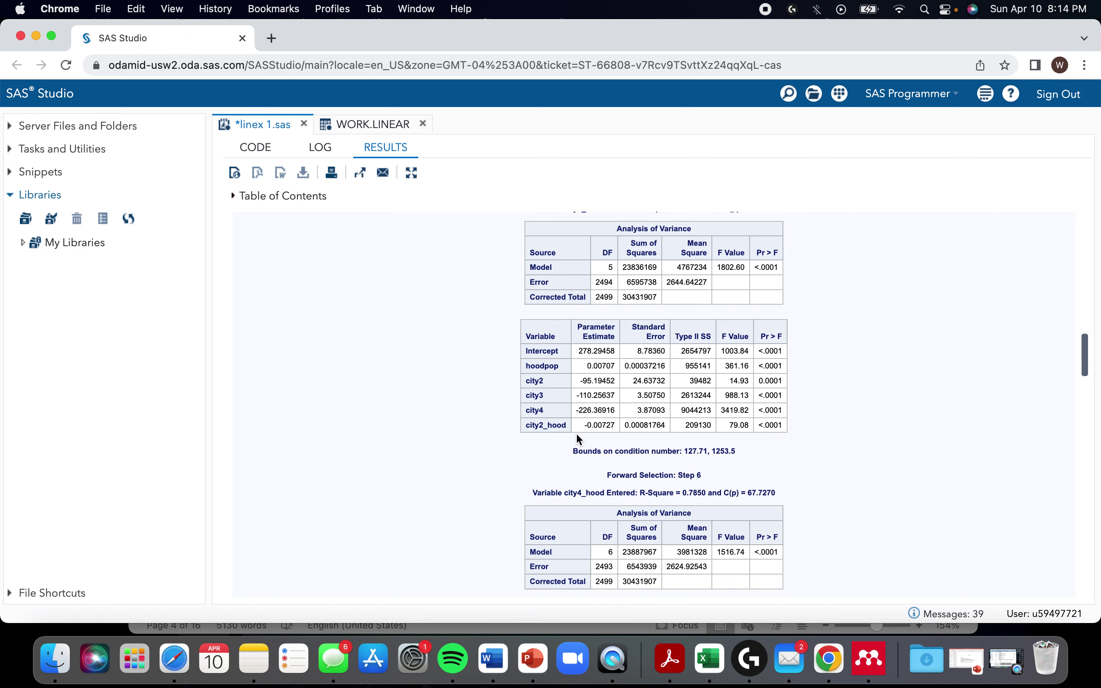
left_click_drag(524, 424, 569, 428)
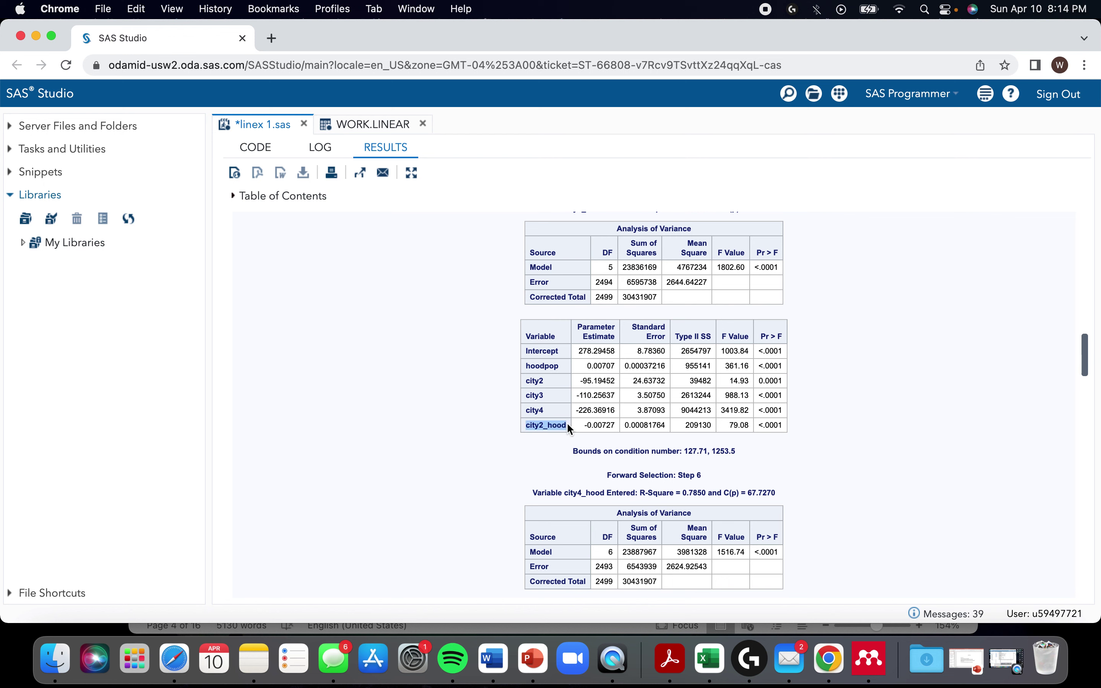
left_click(540, 428)
left_click_drag(527, 394, 551, 400)
Step: In the code, wrap city2 city3 city4 in braces on the model statement
left_click(253, 148)
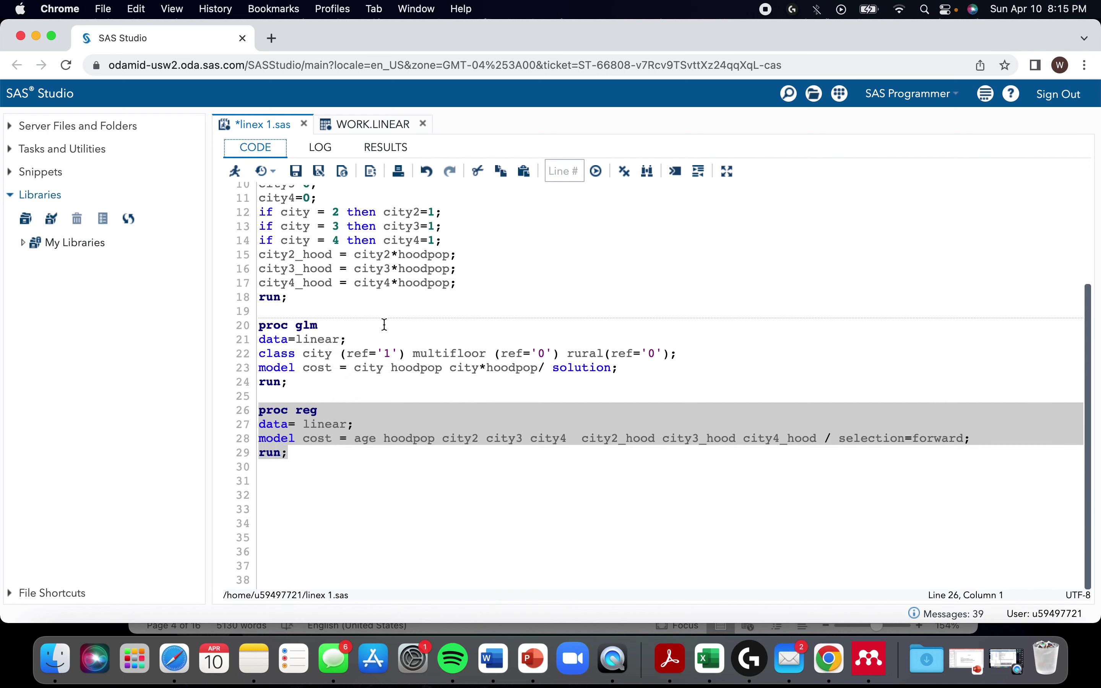
left_click(498, 485)
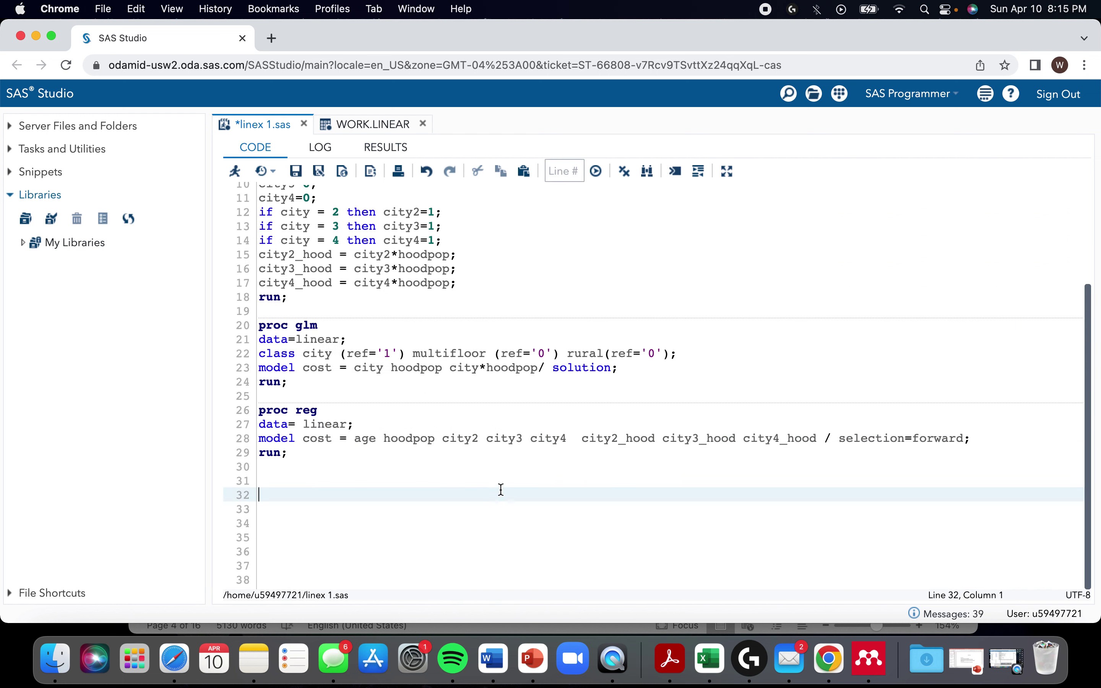
left_click(445, 437)
type("{")
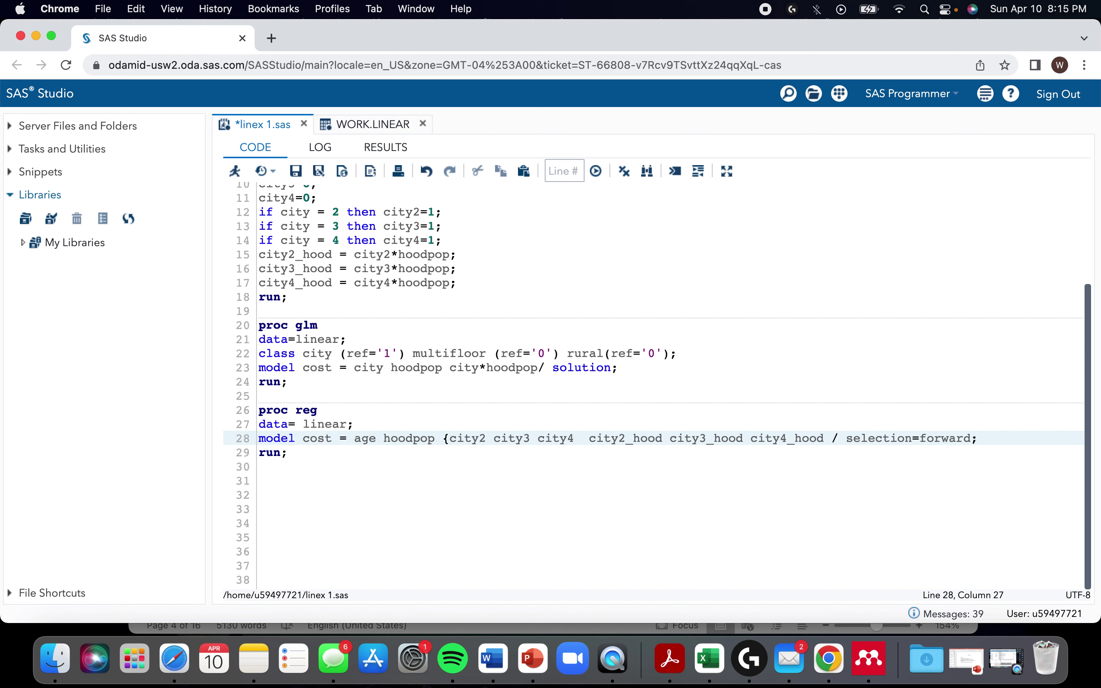
left_click(573, 438)
type("}")
Step: Wrap city2_hood city3_hood city4_hood in braces and rerun the PROC REG block
left_click(599, 440)
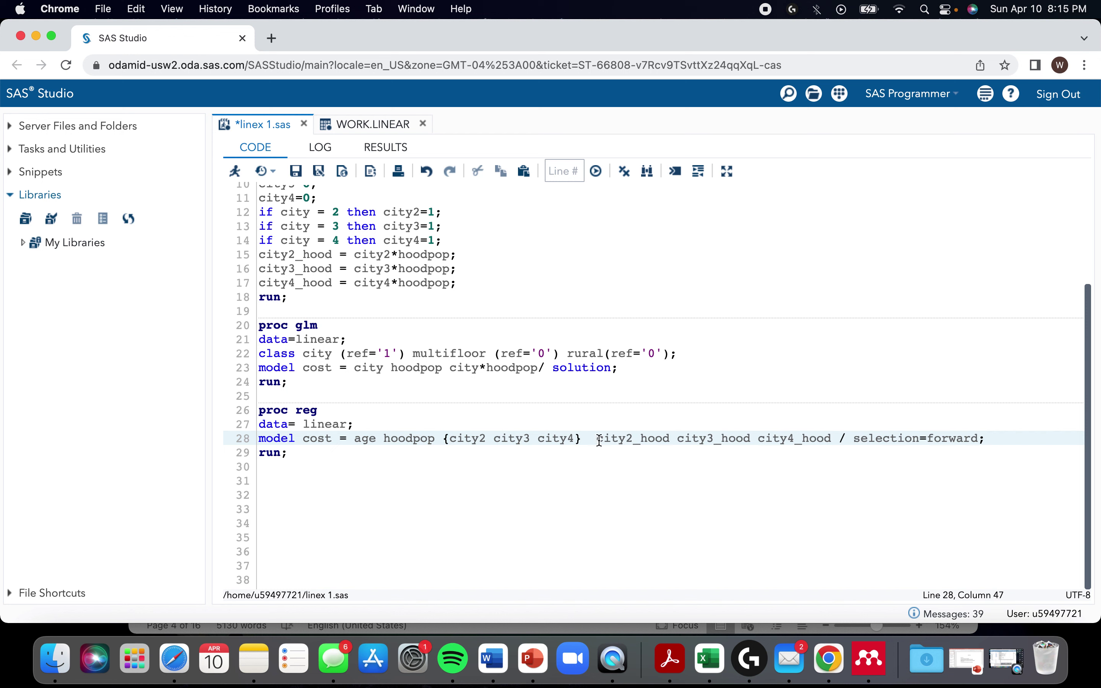
type("{")
left_click(840, 439)
type("}")
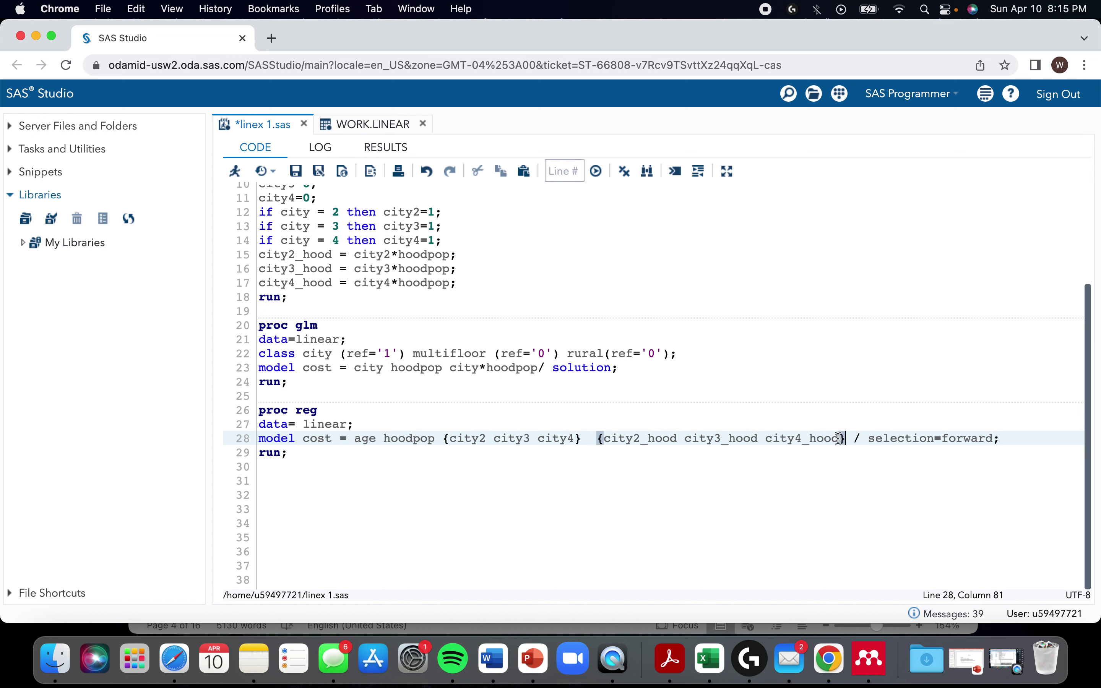
left_click(451, 482)
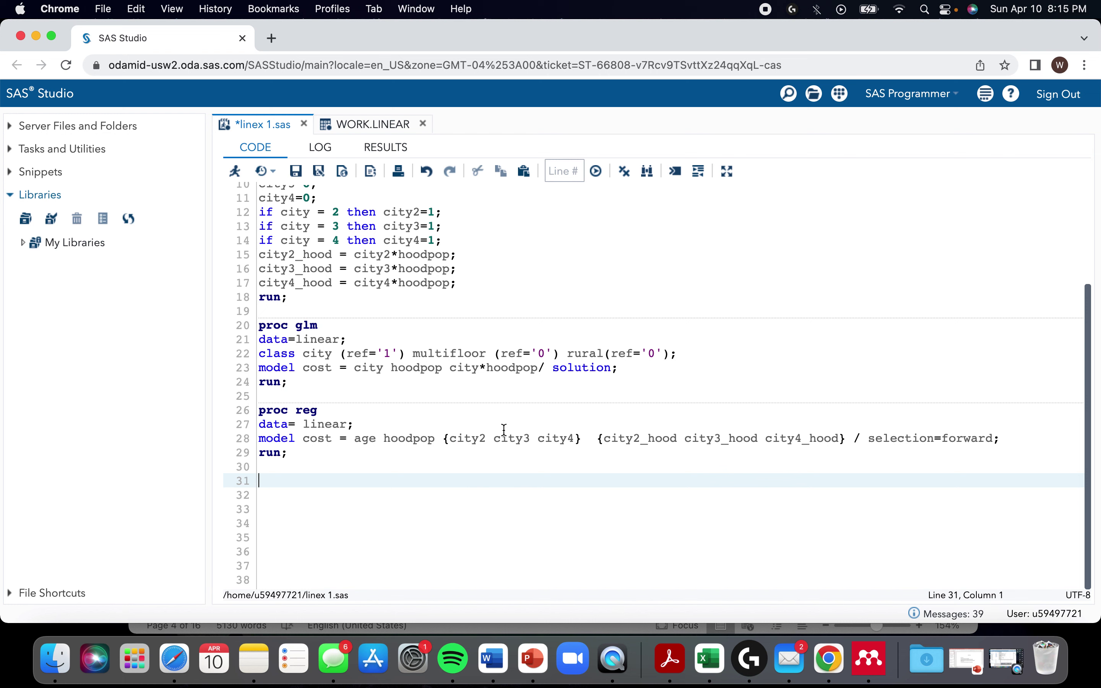
left_click_drag(296, 455, 260, 408)
key("F3")
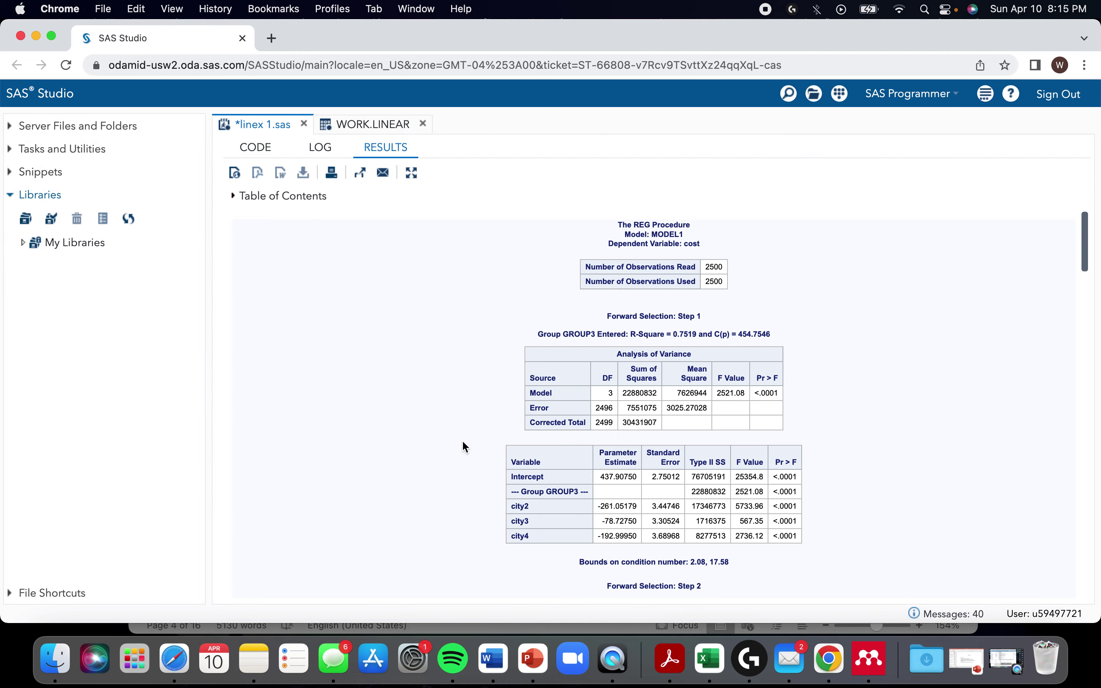
scroll(462, 442, "down", 6)
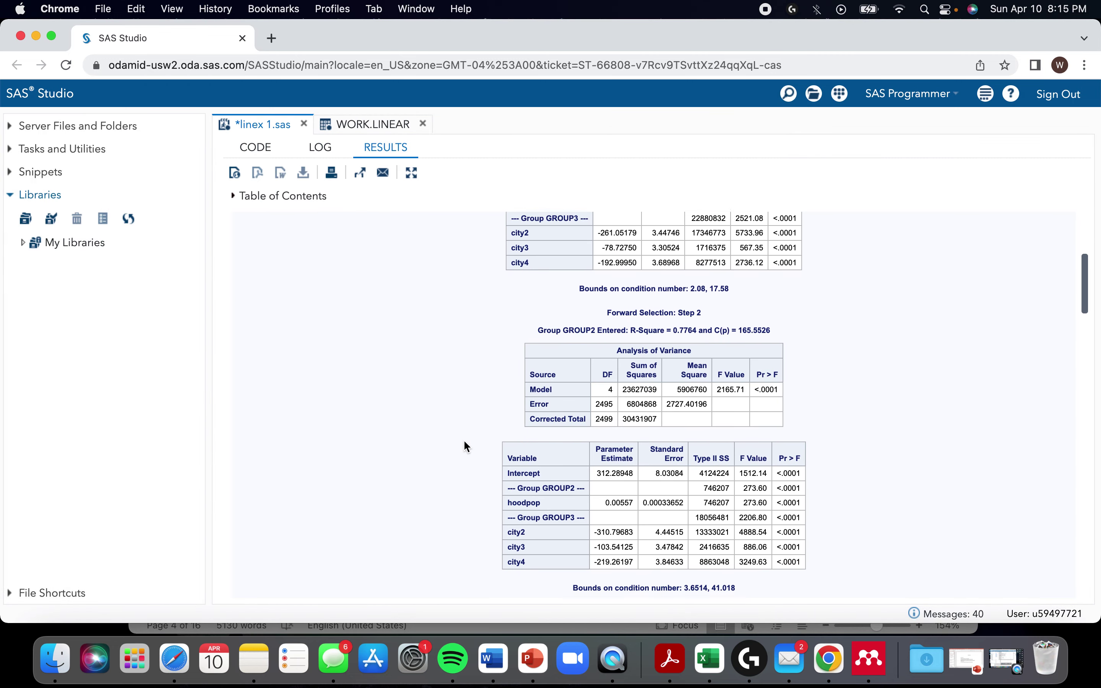
scroll(464, 440, "down", 3)
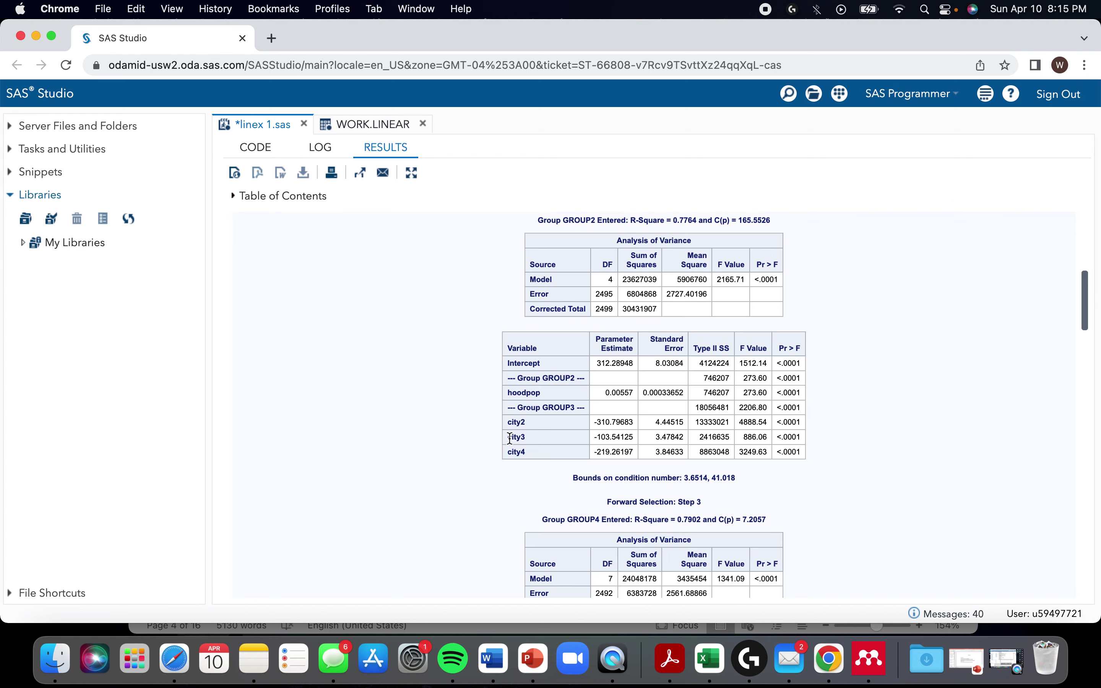
scroll(507, 439, "down", 4)
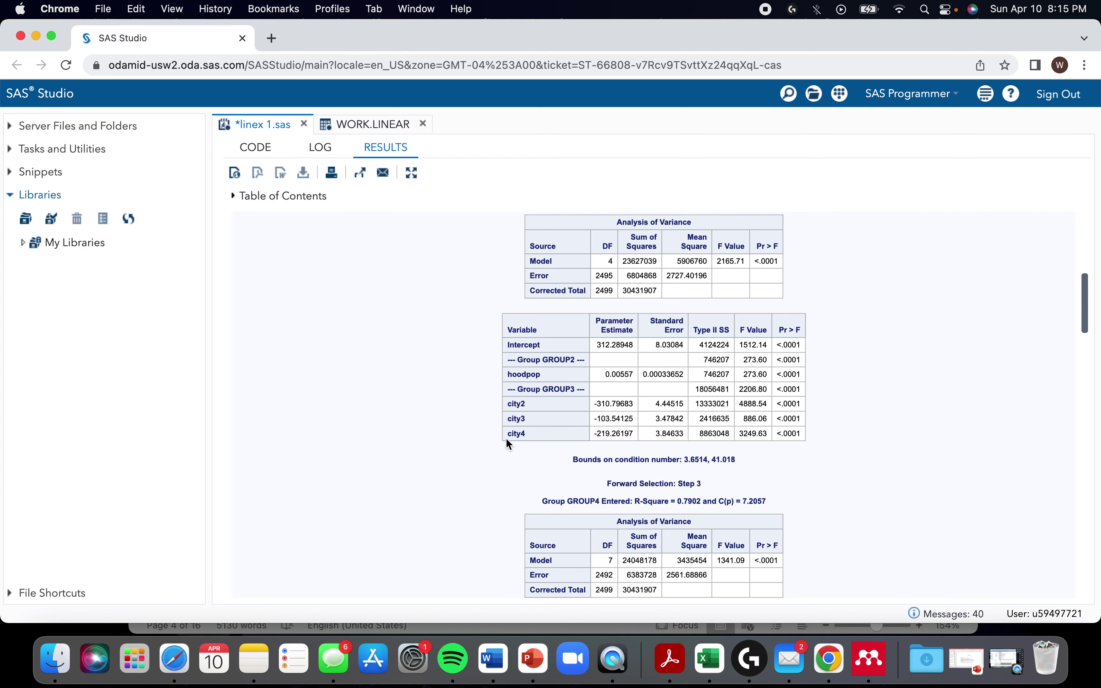
scroll(503, 439, "down", 10)
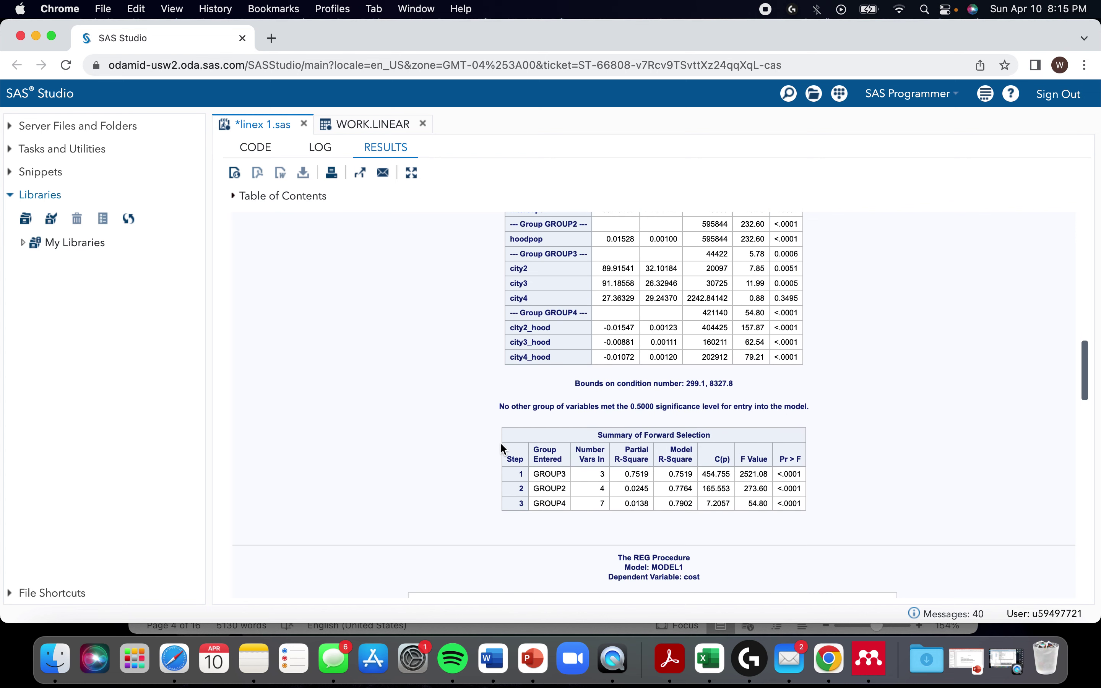
scroll(502, 446, "up", 2)
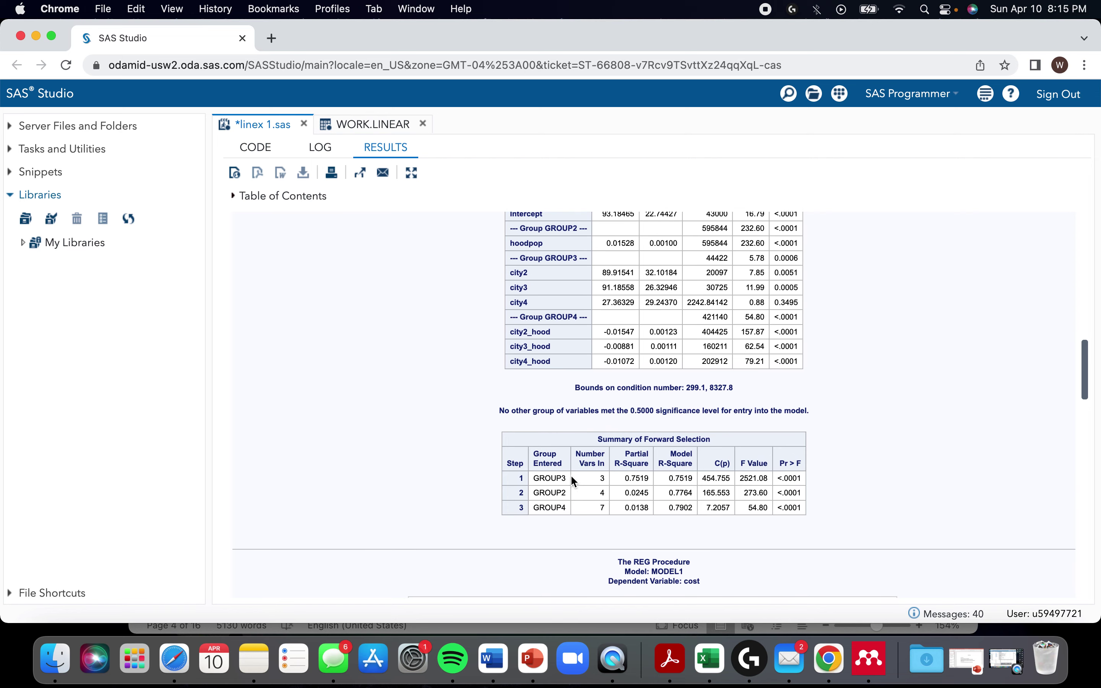
scroll(571, 474, "up", 3)
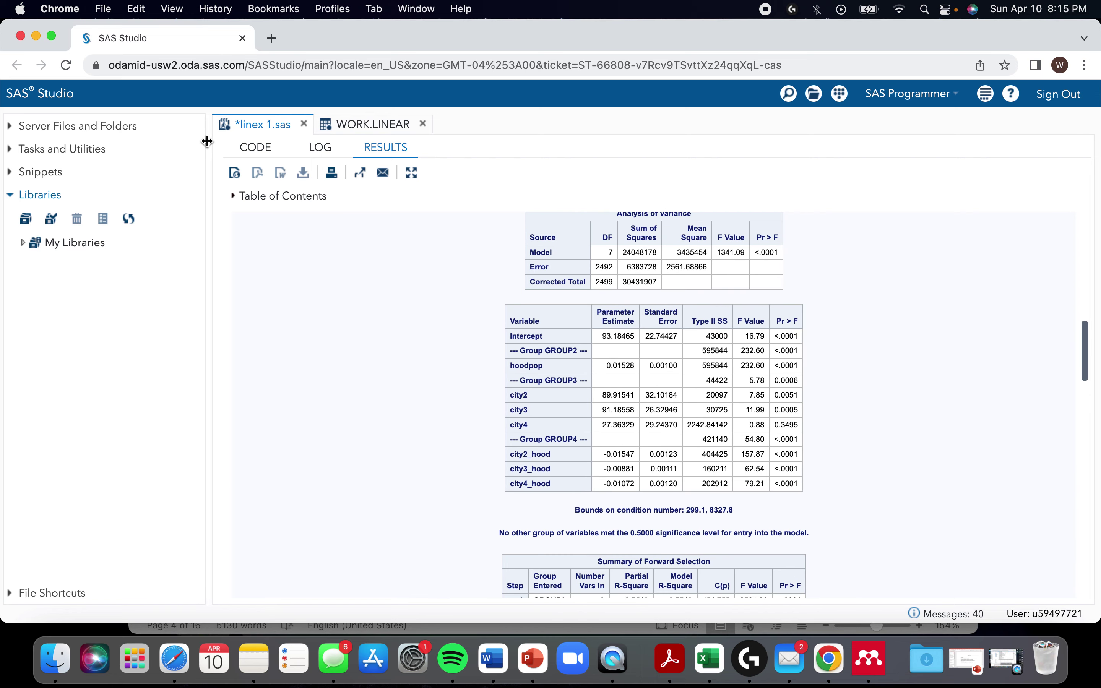
Step: Add include=1 after selection=forward in the model statement and rerun PROC REG to force age in
left_click(258, 153)
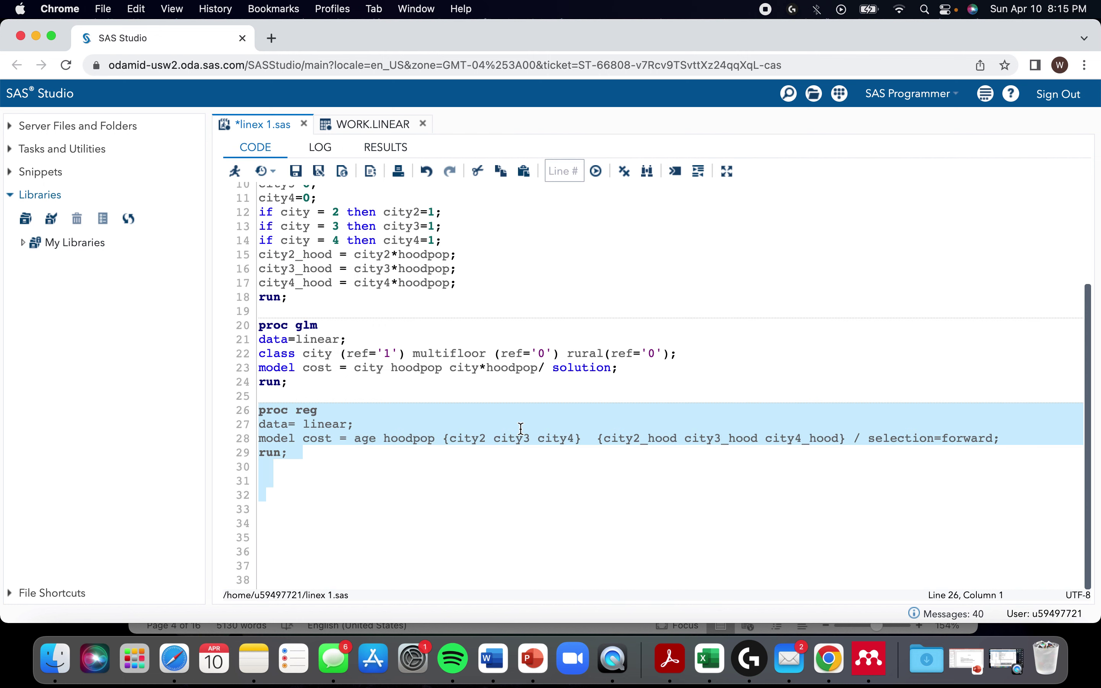
left_click(457, 440)
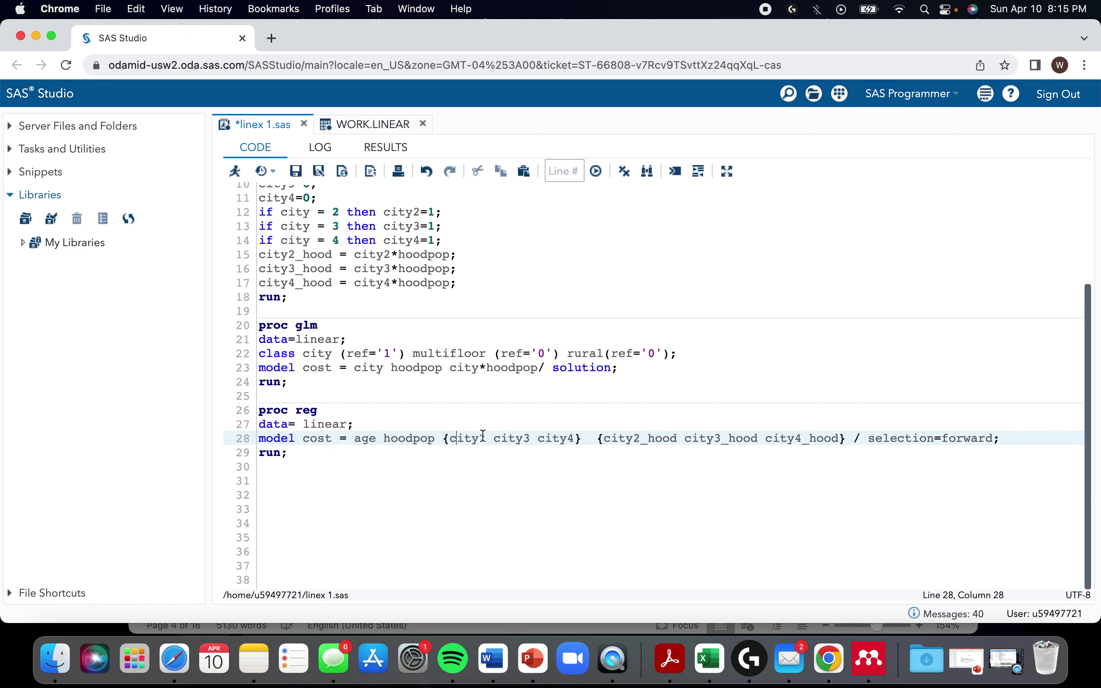
left_click_drag(357, 439, 378, 440)
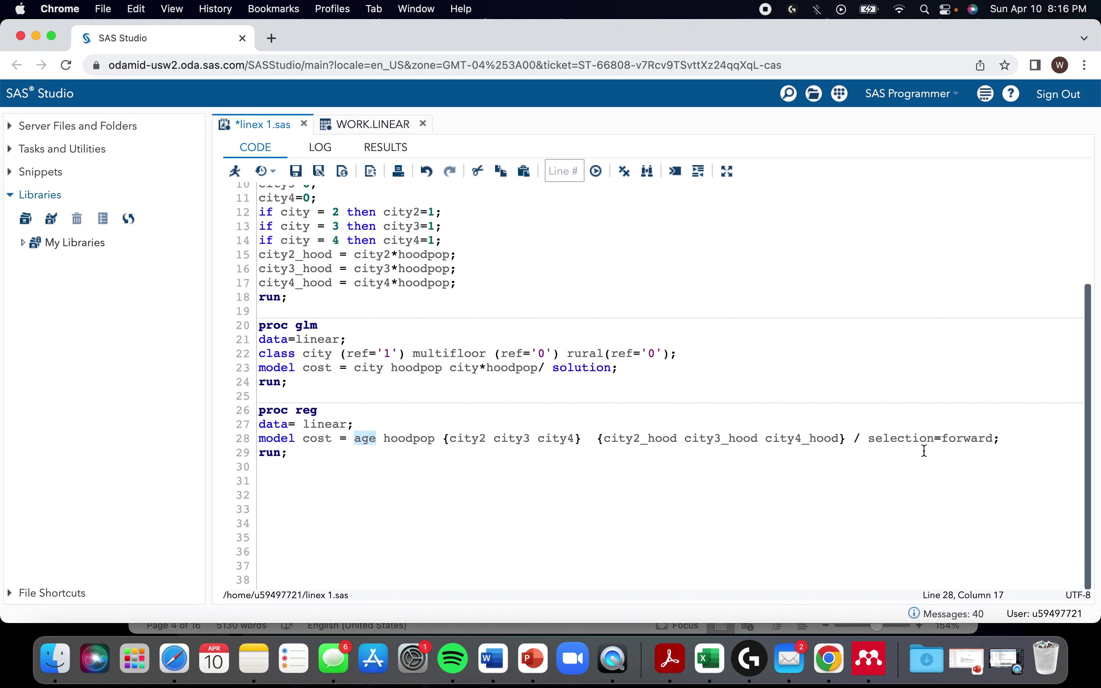
left_click(991, 439)
type("inclu")
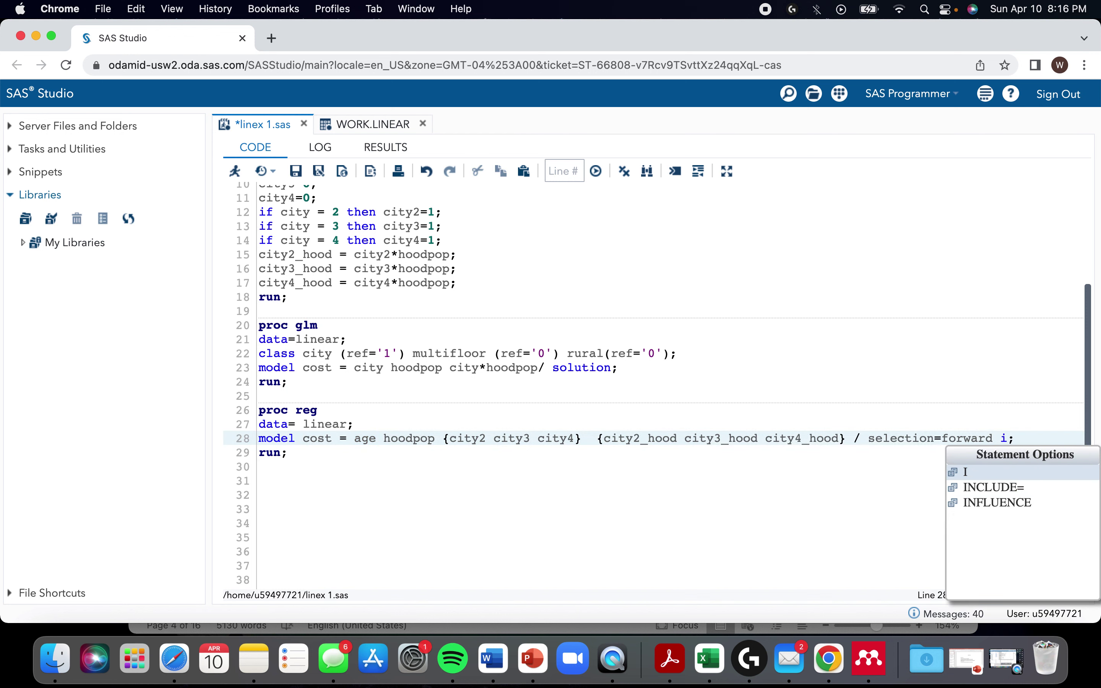
type("de=")
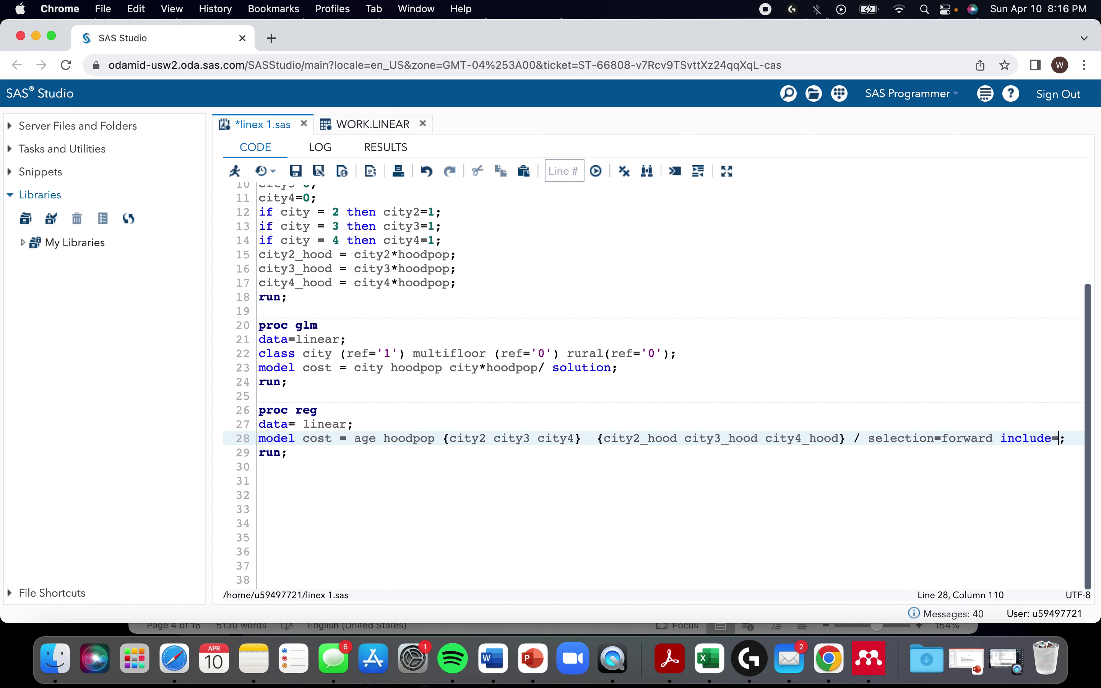
type("1")
left_click_drag(295, 454, 258, 411)
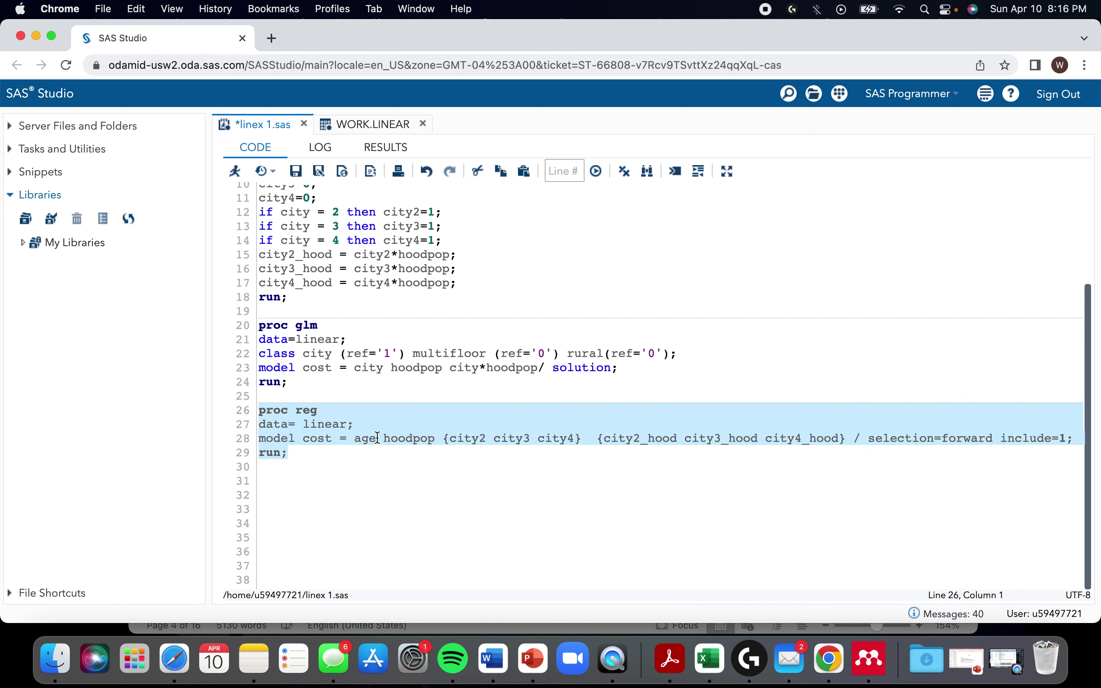
key("F3")
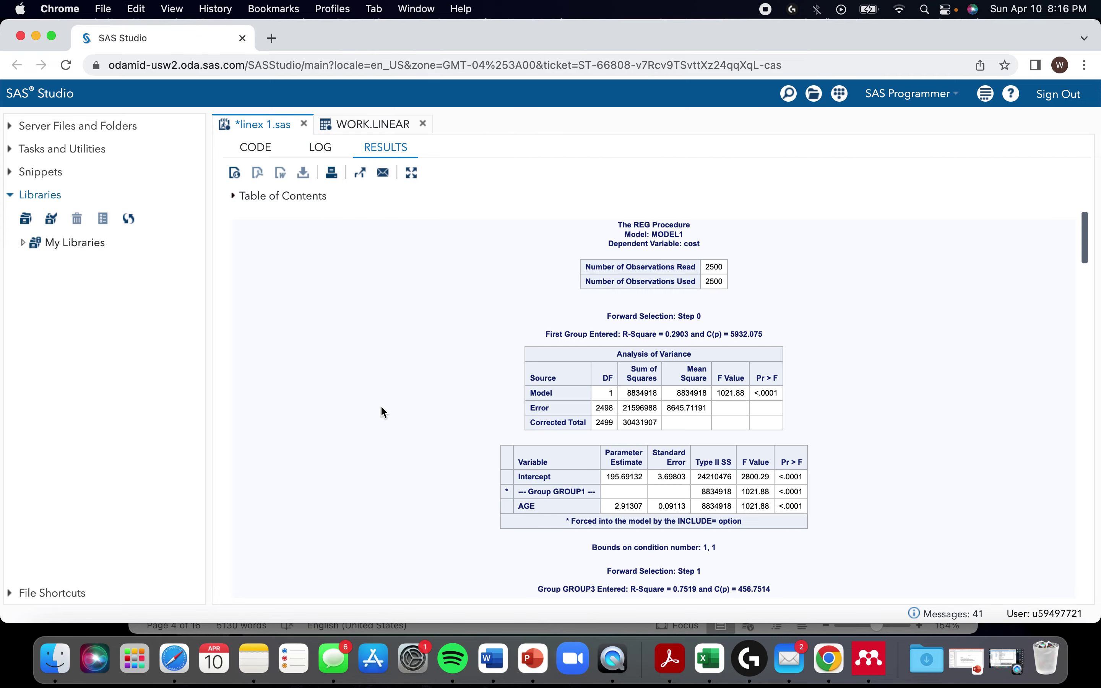
Step: Scroll the results to the final parameter estimates and highlight the AGE through city4_hood estimates
scroll(381, 407, "down", 20)
scroll(381, 407, "up", 15)
scroll(381, 412, "up", 5)
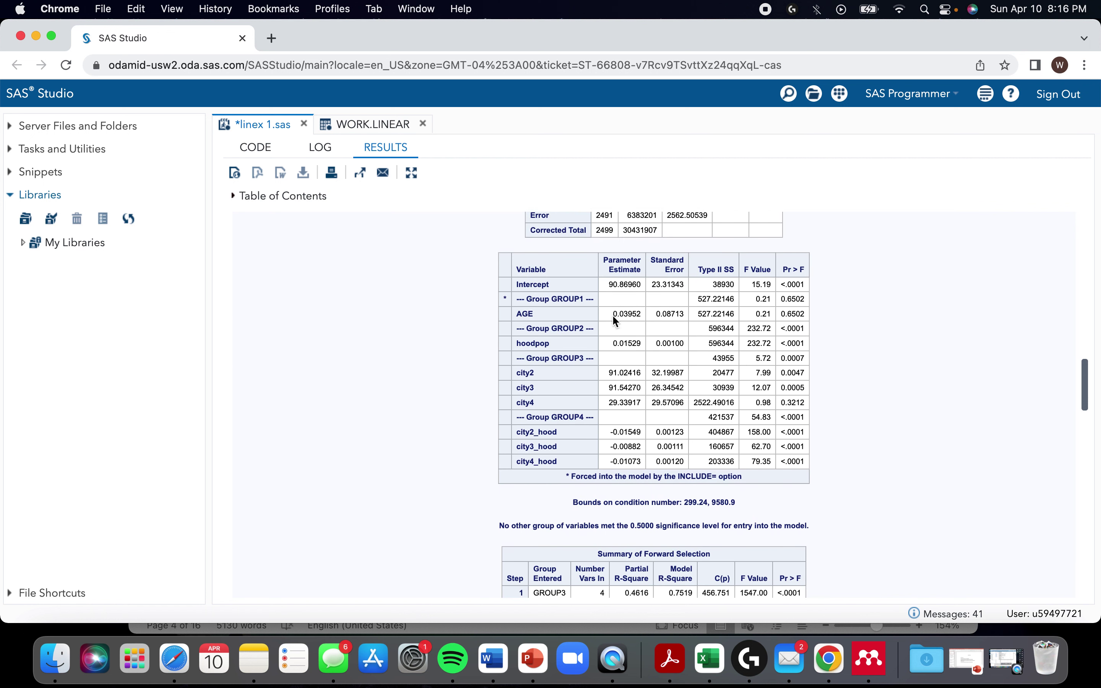
mouse_move(779, 314)
left_mouse_down()
mouse_move(817, 320)
mouse_move(797, 313)
left_mouse_up()
Step: Remove both pairs of braces and the selection=forward include=1 options from the model statement
left_click(261, 146)
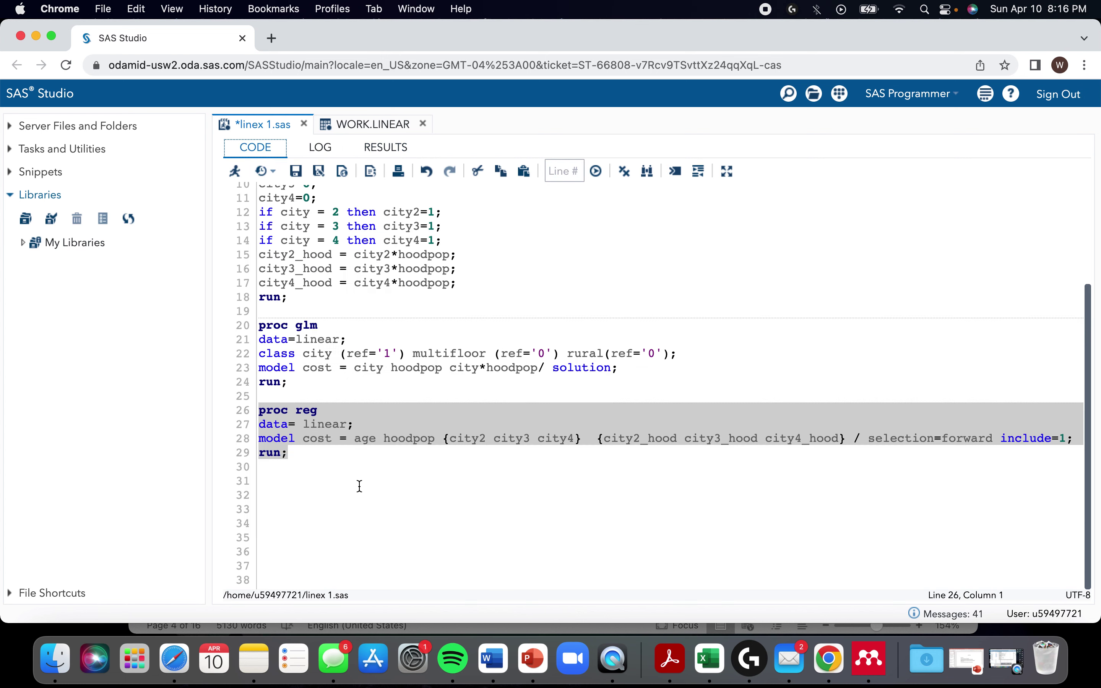
left_click(354, 499)
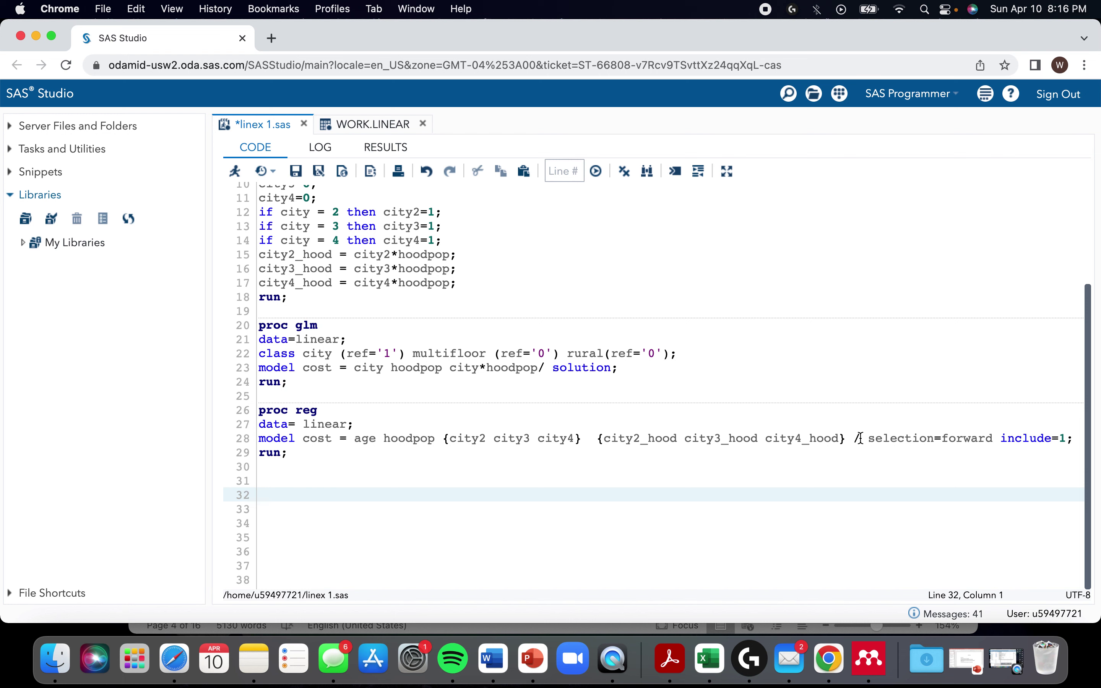
left_click(846, 439)
key("BackSpace")
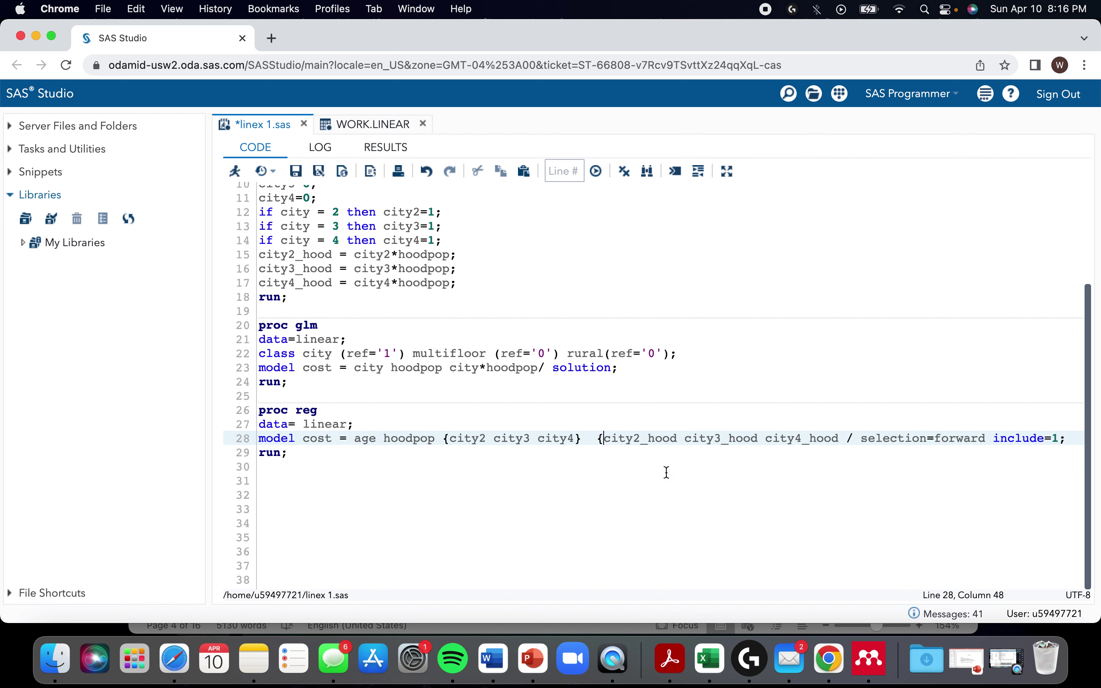
key("BackSpace")
key("BackSpace")
key("BackSpace")
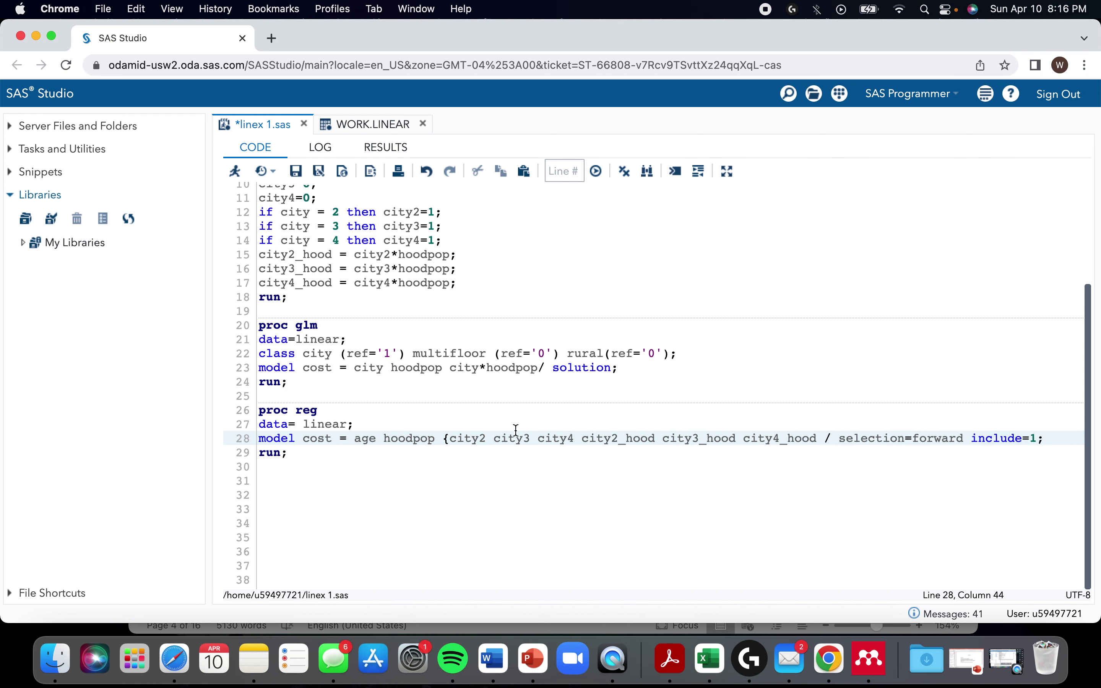
left_click(450, 438)
key("BackSpace")
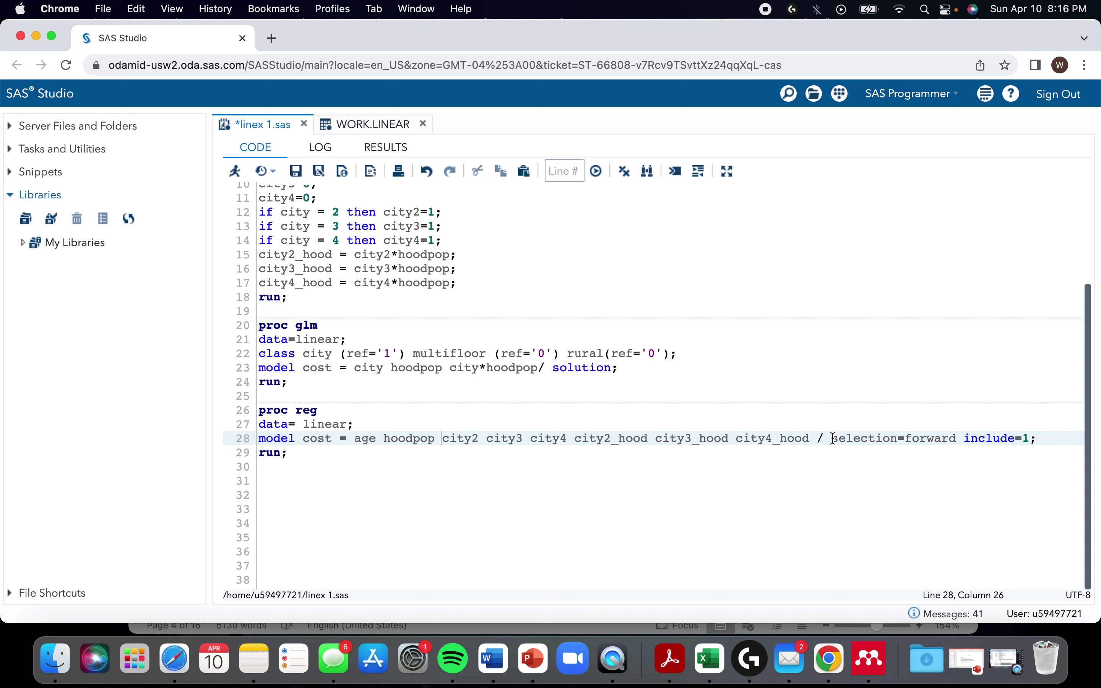
left_click_drag(831, 438, 1031, 438)
key("BackSpace")
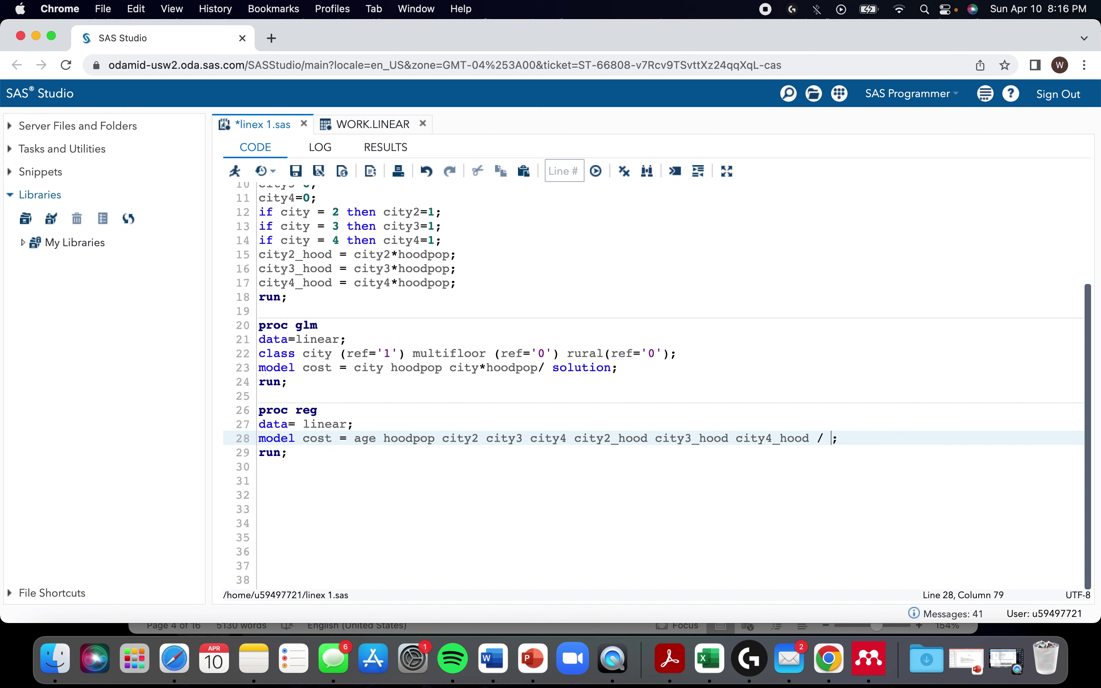
Step: Add the vif option after the slash and rerun the PROC REG step
type("vif")
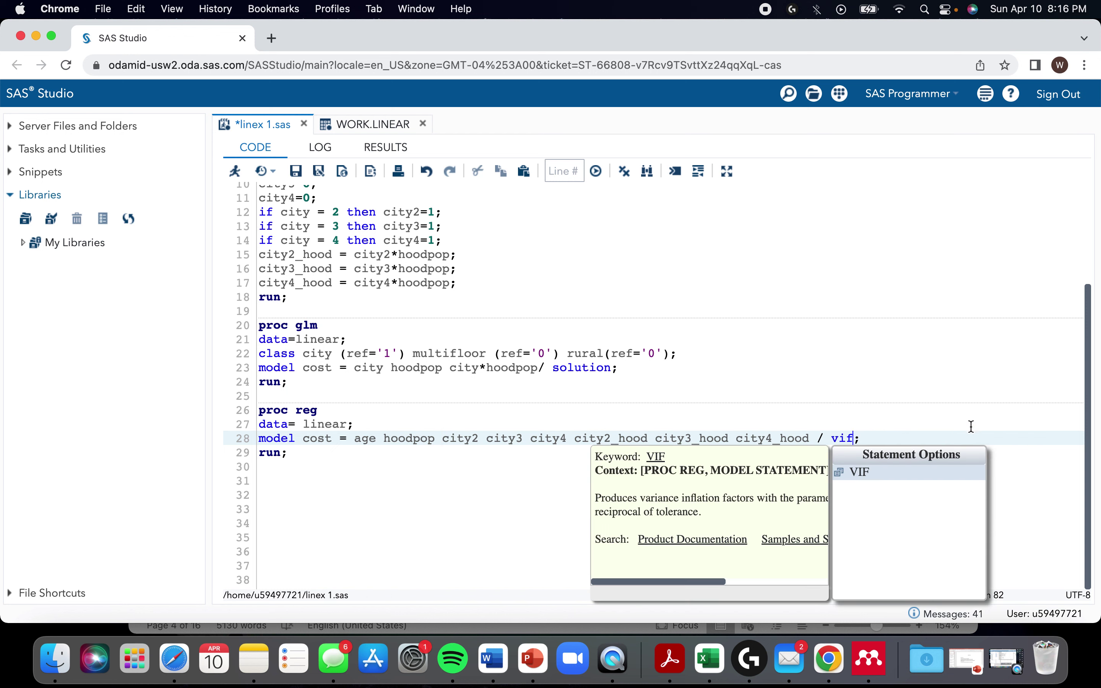
left_click(366, 509)
left_click_drag(295, 453, 253, 412)
key("F3")
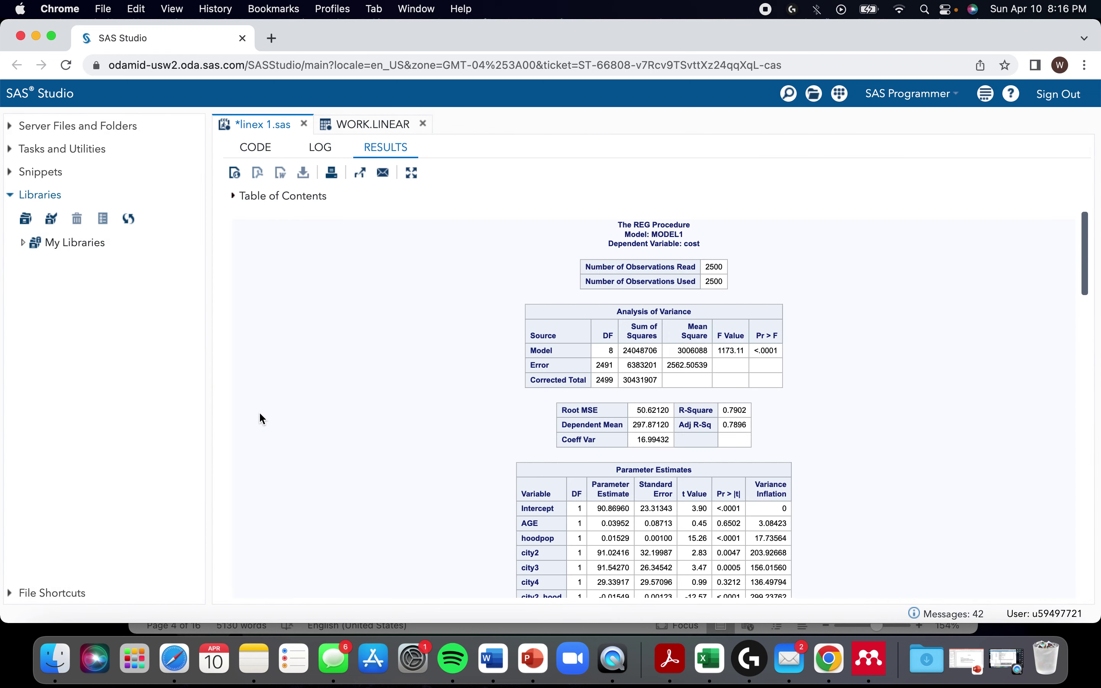
Step: Highlight the AGE to city4_hood Parameter Estimates rows to compare VIFs, city2_hood highest at 299.24
scroll(430, 453, "down", 3)
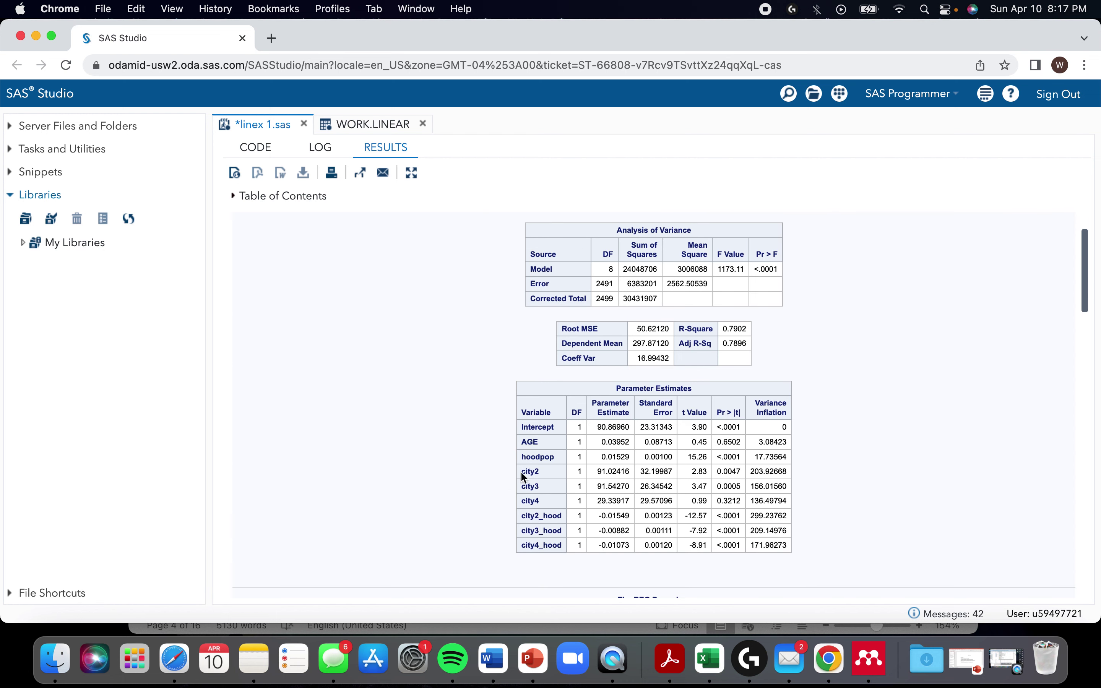
left_click_drag(530, 472, 785, 501)
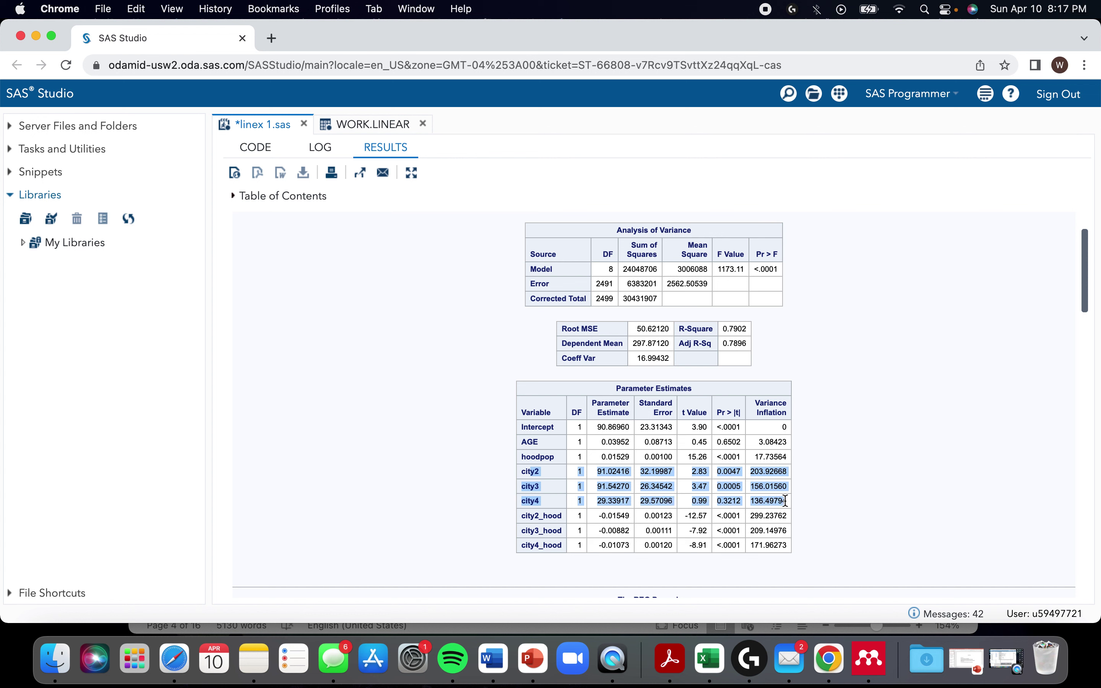
left_click(778, 468)
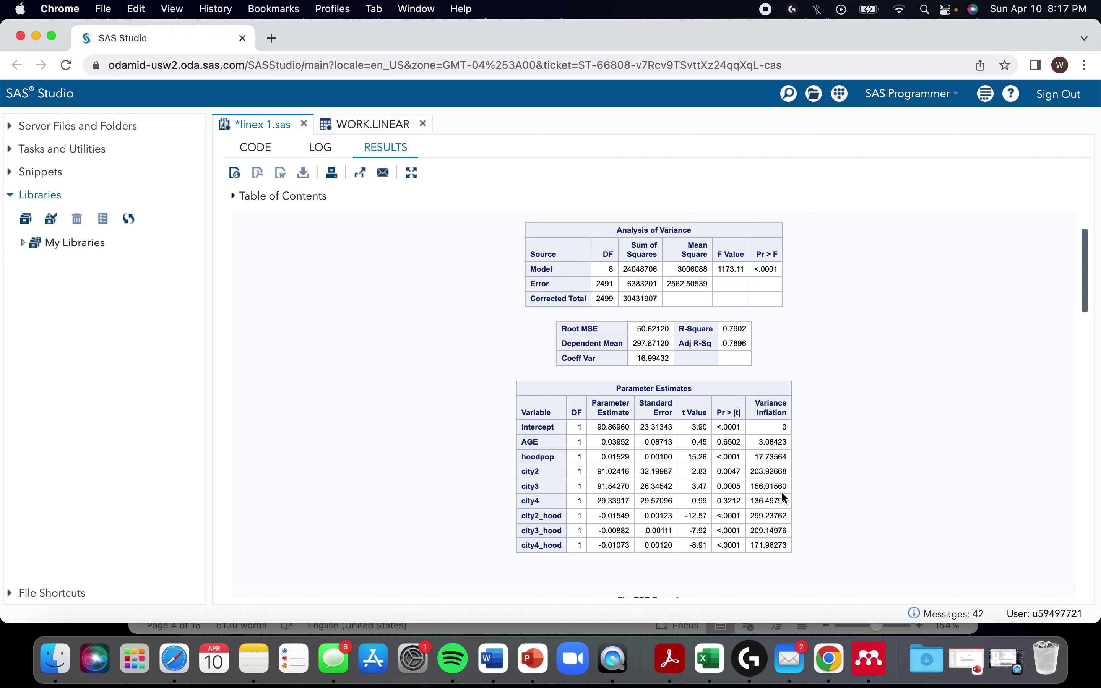
left_click_drag(522, 471, 792, 499)
left_click(462, 449)
left_click_drag(524, 470, 782, 497)
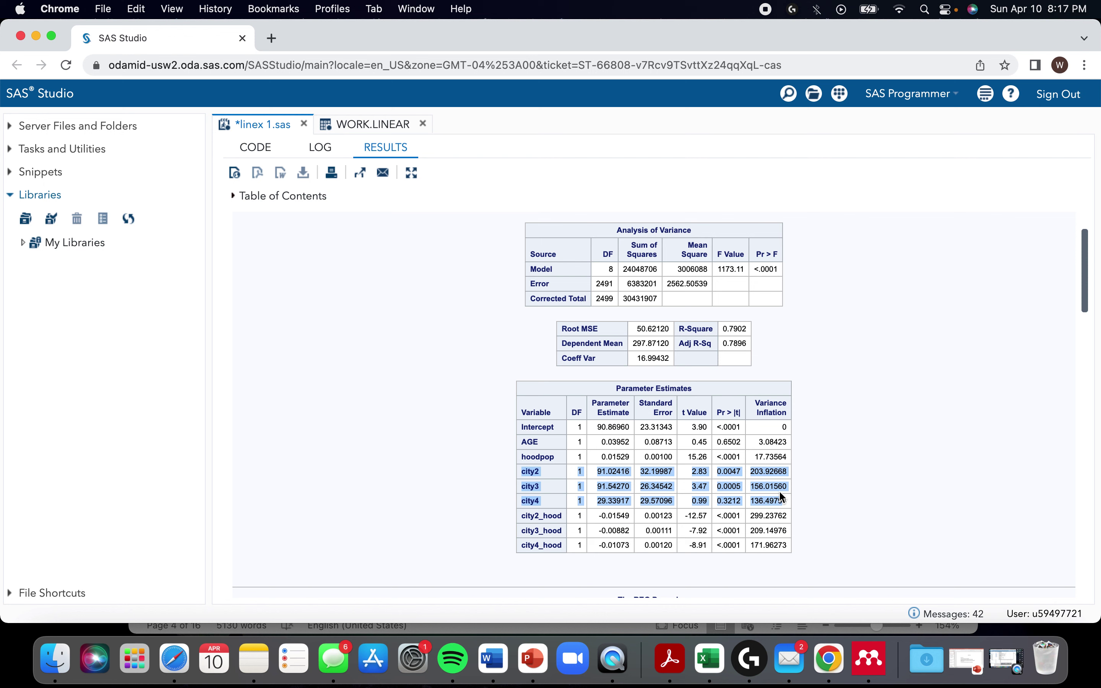
left_click(772, 520)
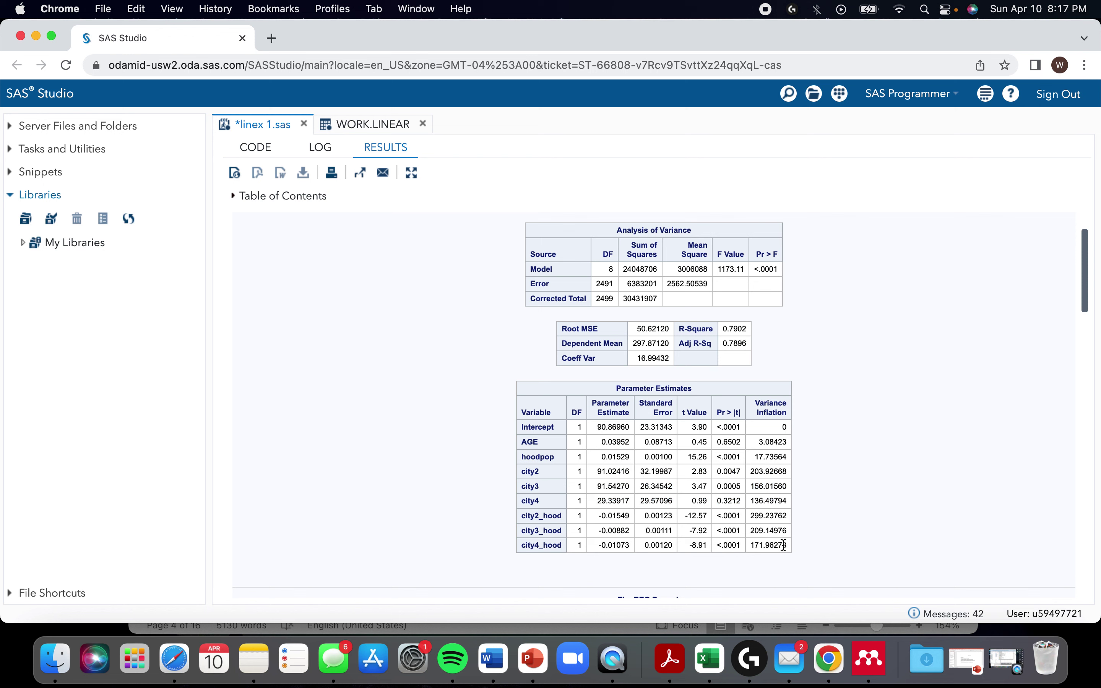
left_click_drag(785, 545, 533, 467)
left_click(496, 472)
left_click_drag(522, 413, 725, 470)
left_click(254, 150)
left_click(309, 456)
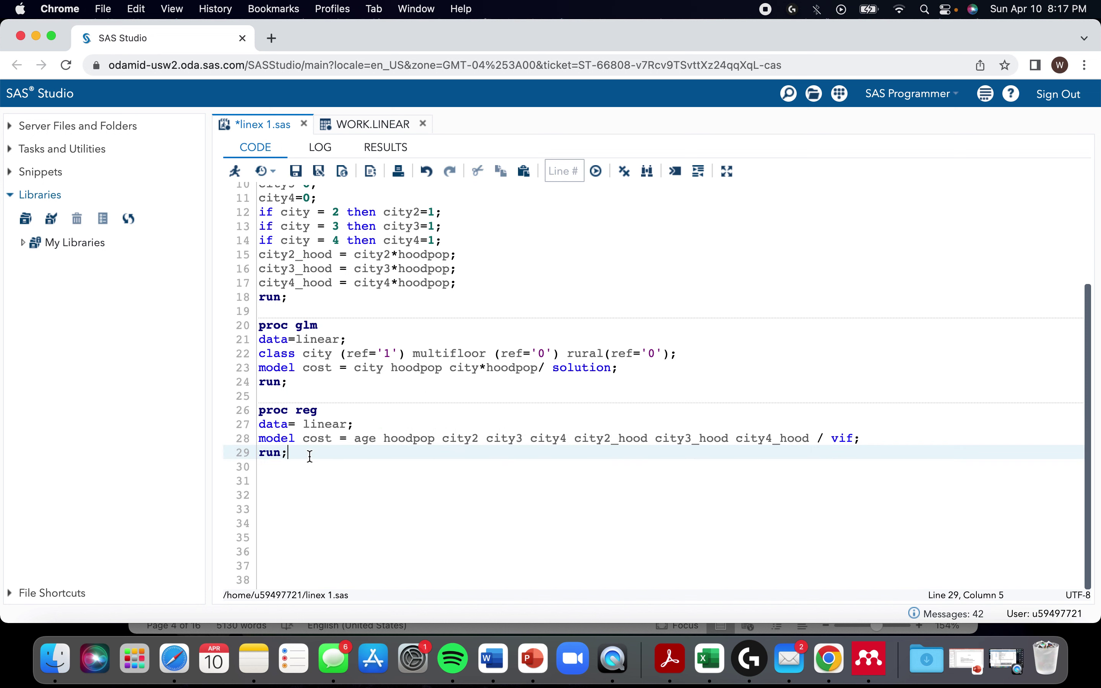